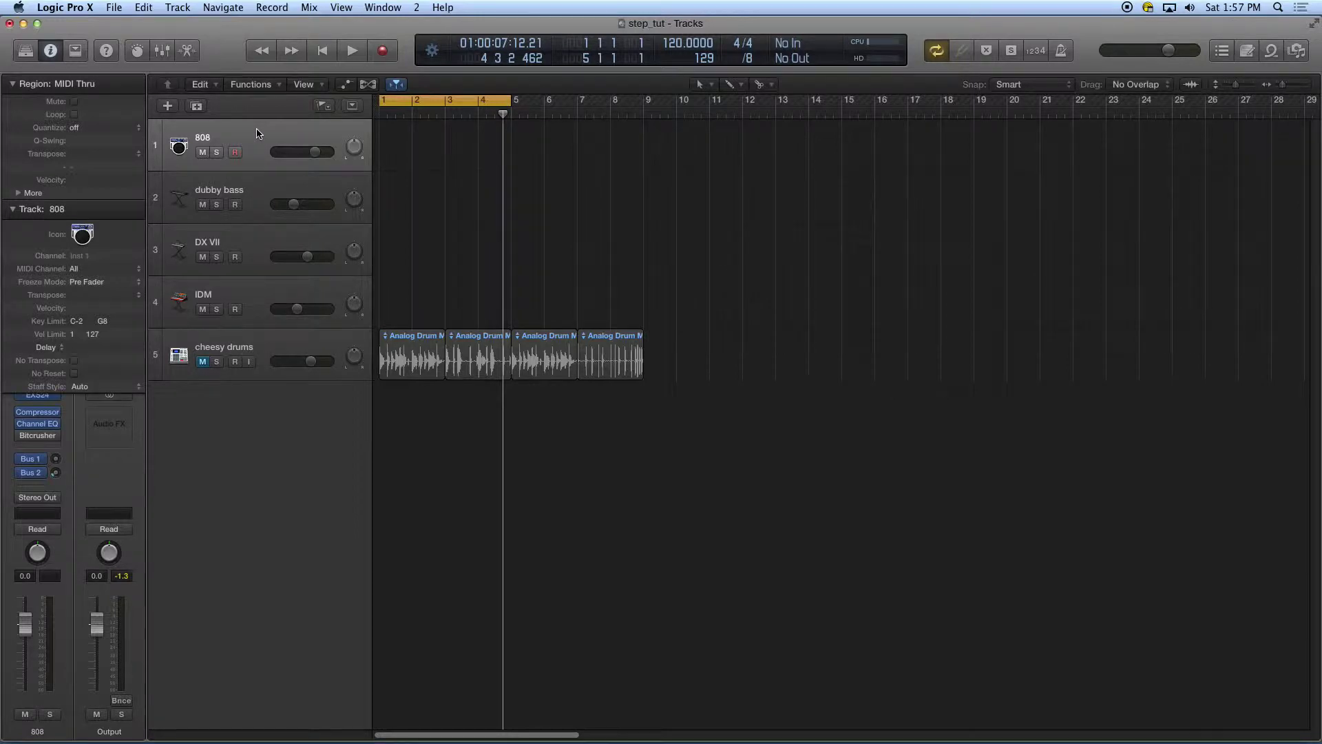
Select the dubby bass track to show its channel strip with the EFM1 instrument
{"action": "left_click", "coordinate": [261, 191]}
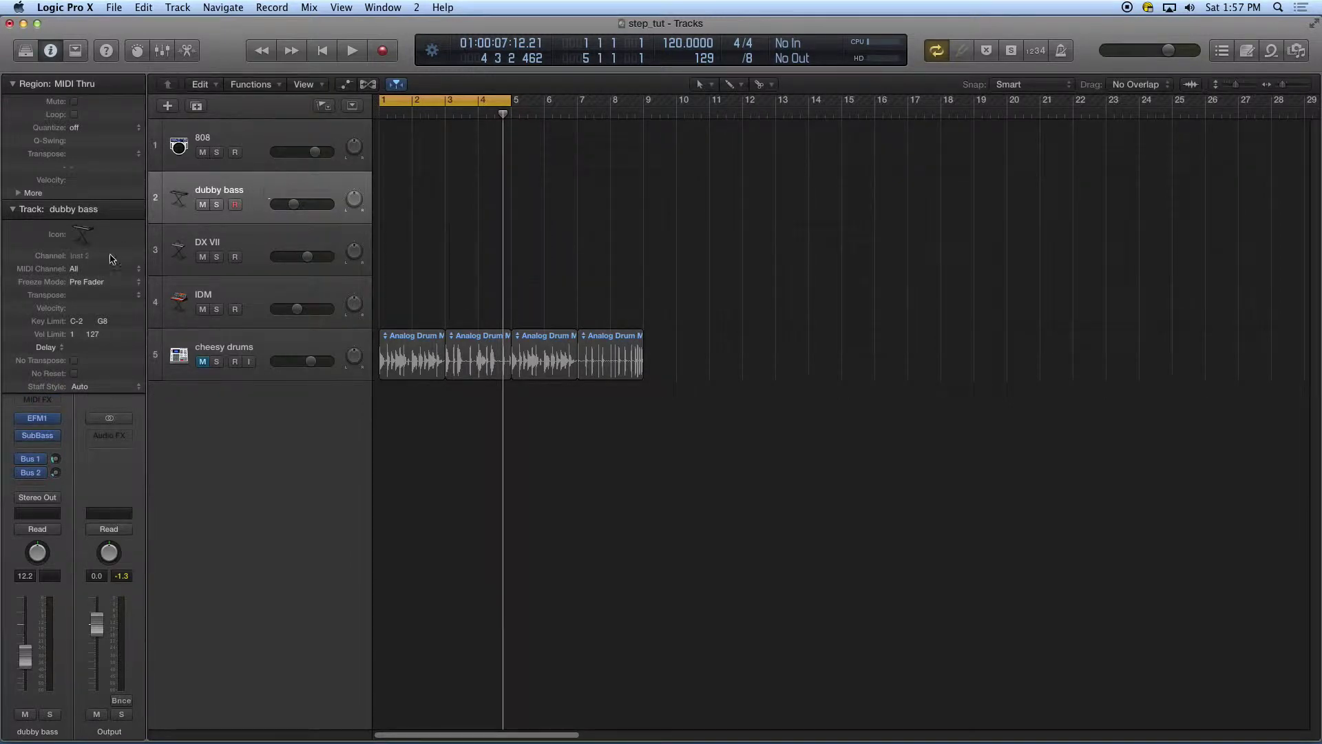
{"action": "mouse_move", "coordinate": [56, 424]}
Turn the dubby bass EFM1 FM amount up slightly and close the synth window
{"action": "left_click", "coordinate": [38, 419]}
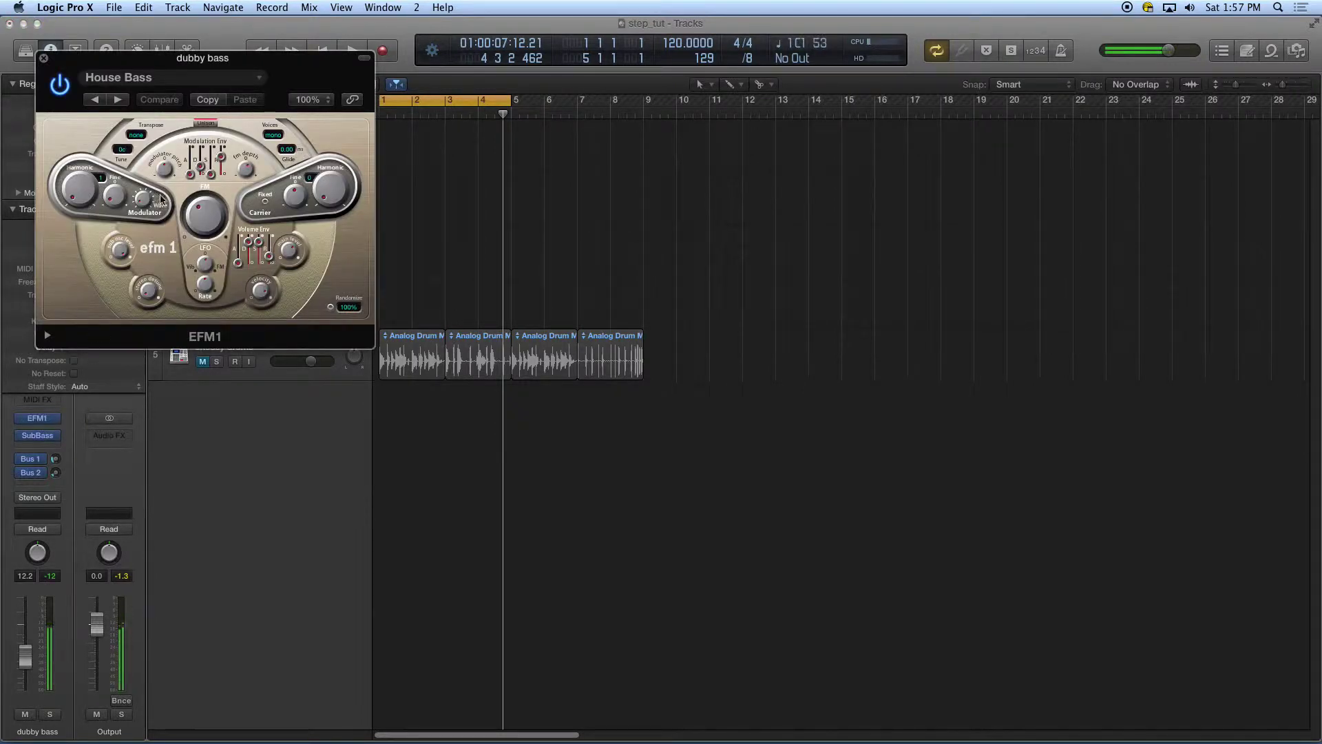
{"action": "left_click_drag", "start_coordinate": [207, 219], "coordinate": [208, 220]}
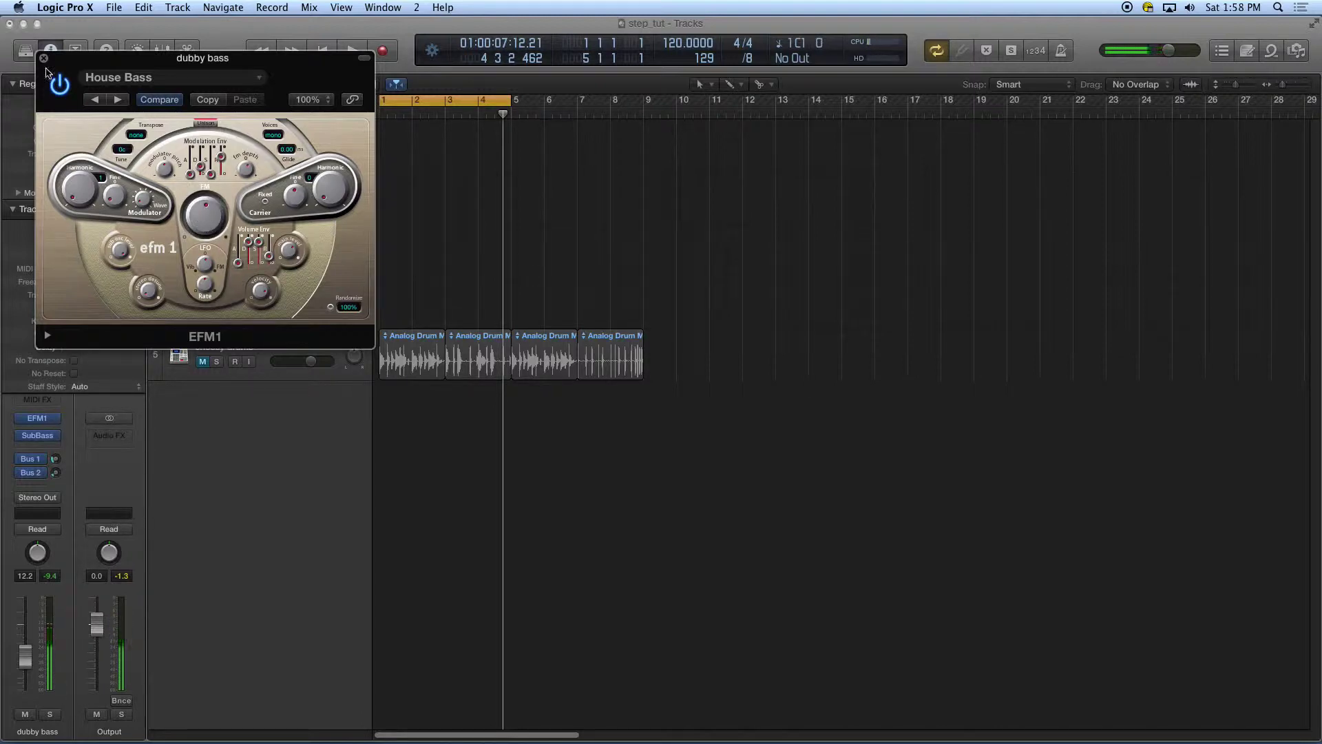
{"action": "left_click", "coordinate": [44, 58]}
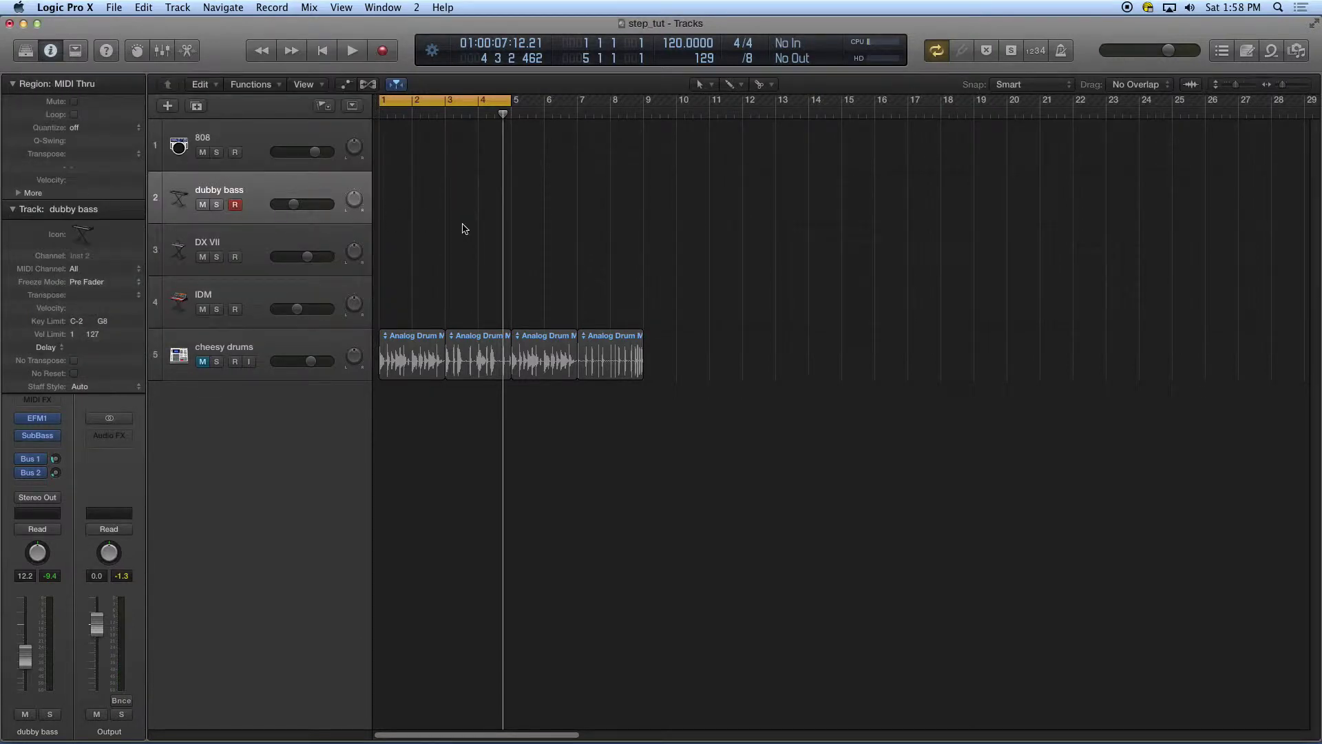
Go to the song start and pencil an empty one-bar MIDI region at bar 1 on dubby bass
{"action": "left_click", "coordinate": [464, 229]}
{"action": "key", "text": "Return"}
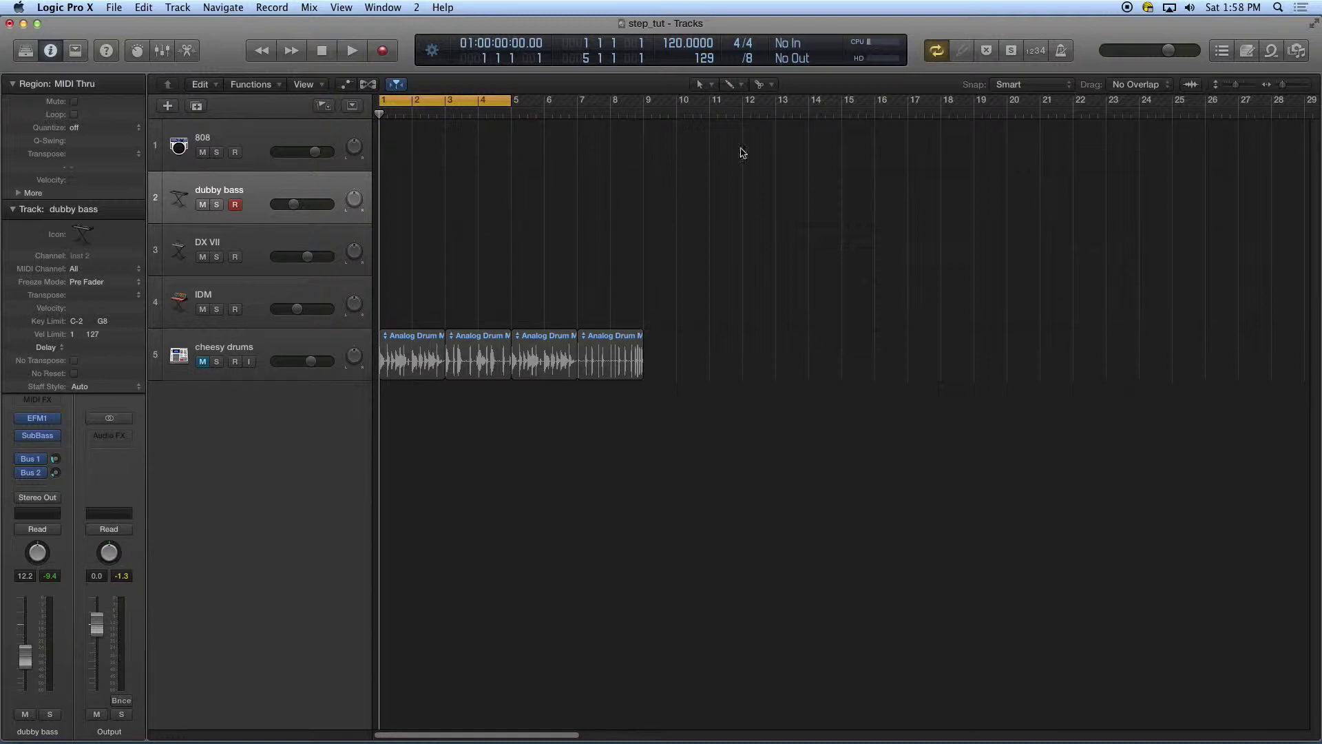
{"action": "left_click", "coordinate": [739, 86]}
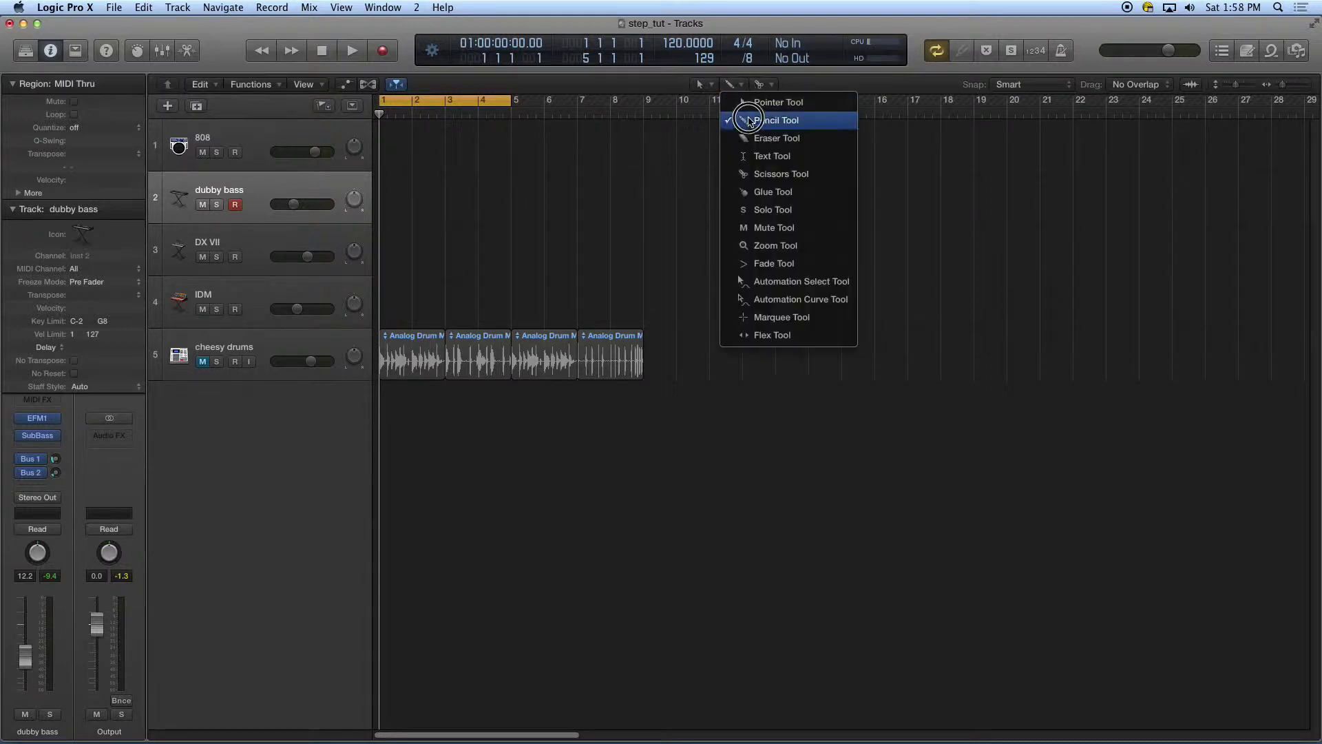
{"action": "left_click", "coordinate": [734, 86]}
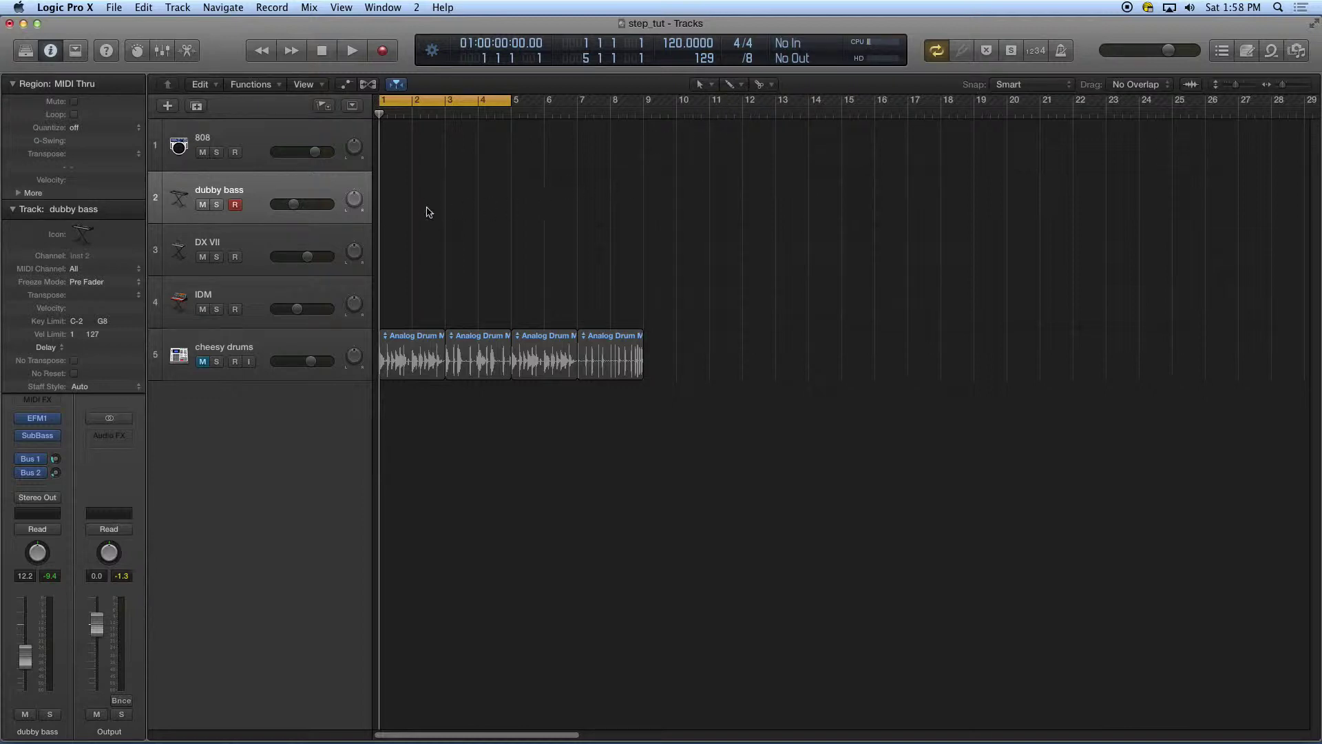
{"action": "left_click", "coordinate": [399, 196]}
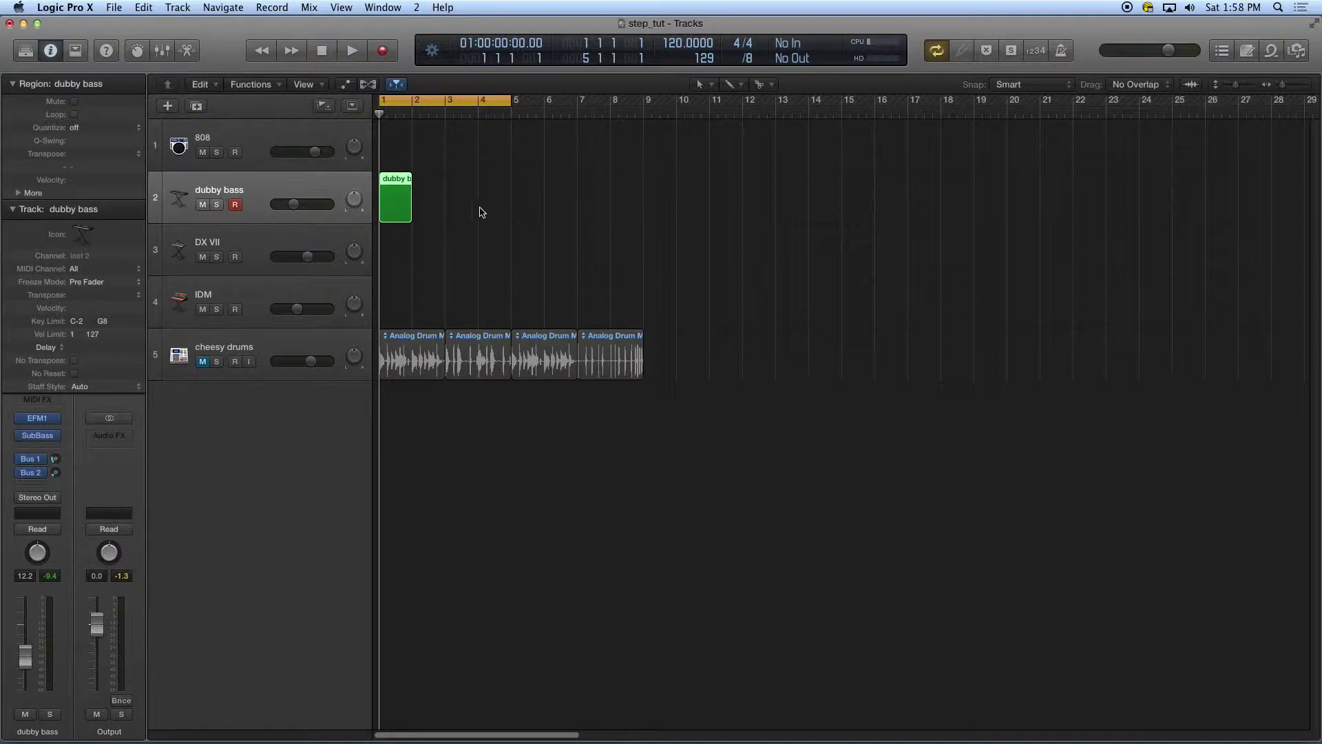
Open the region in the Piano Roll, zoom in, and pencil a C#1 note at bar 1
{"action": "double_click", "coordinate": [401, 184]}
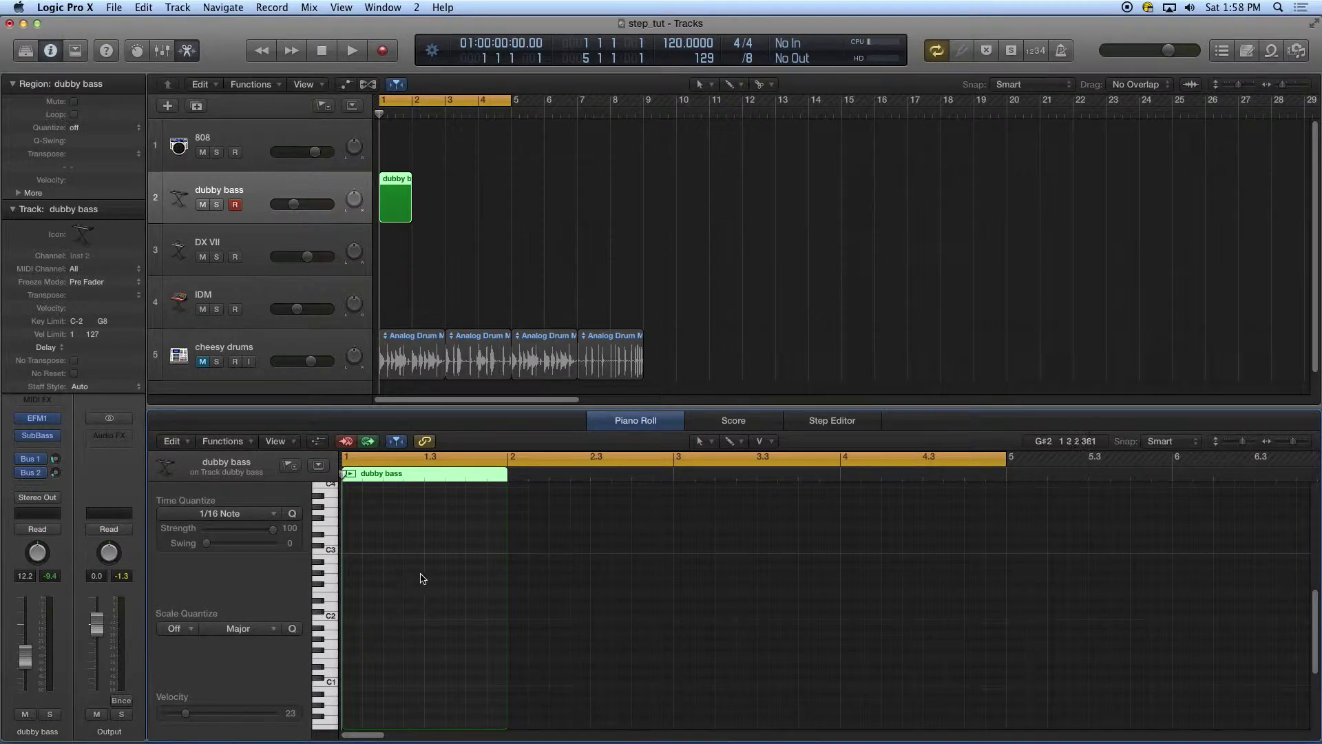
{"action": "key", "text": "super+Right"}
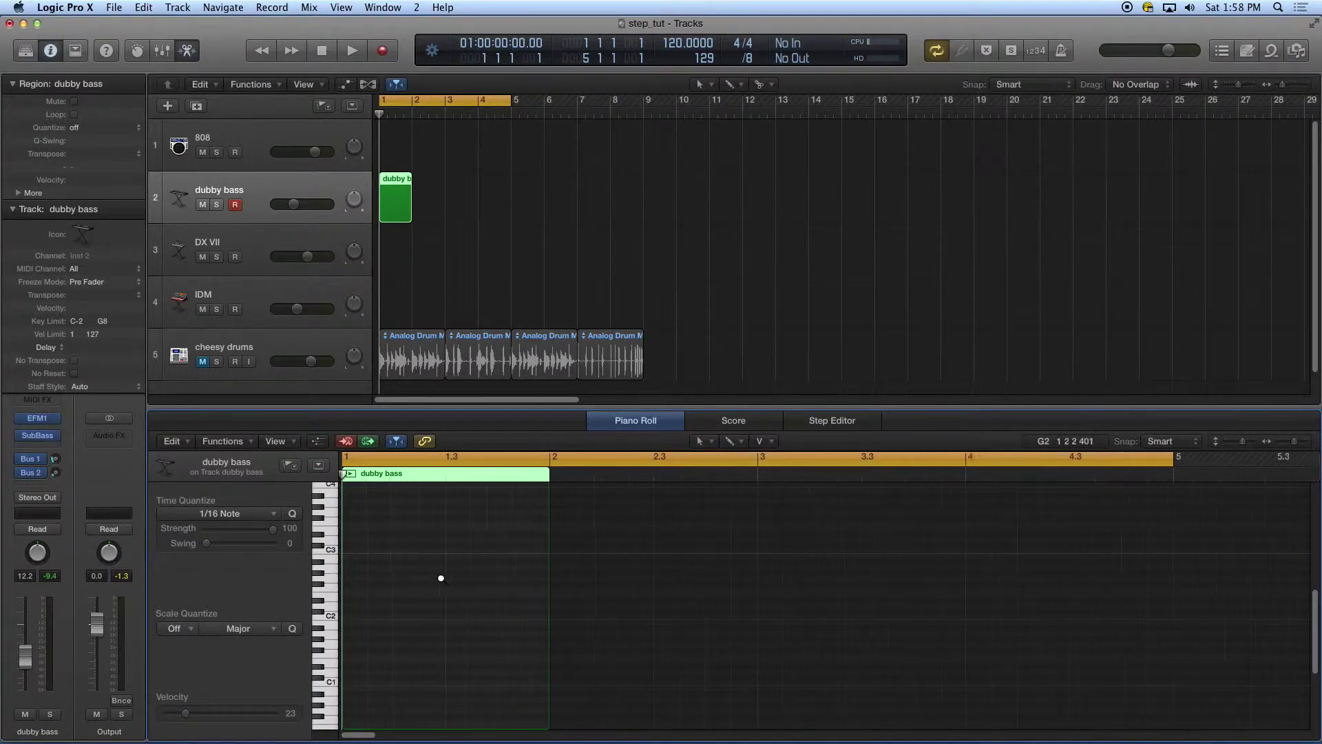
{"action": "key", "text": "super+Right"}
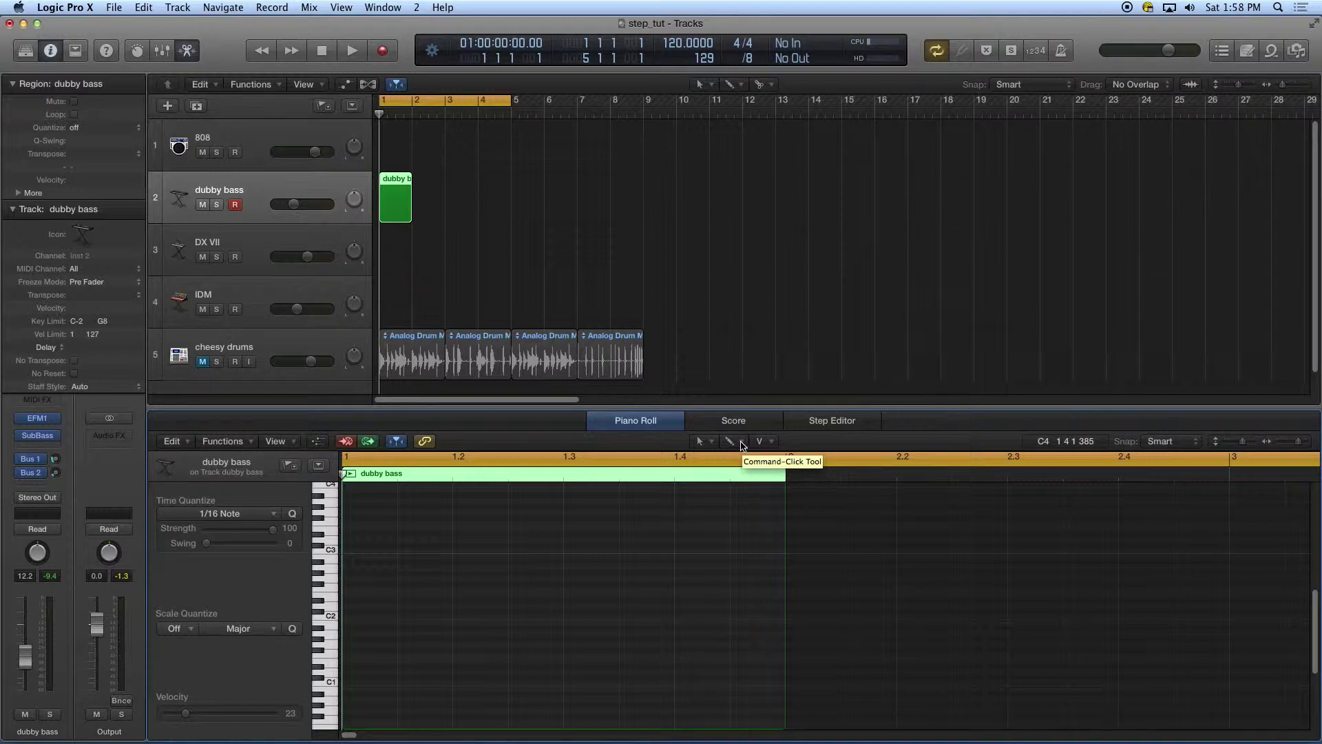
{"action": "left_click", "coordinate": [742, 443]}
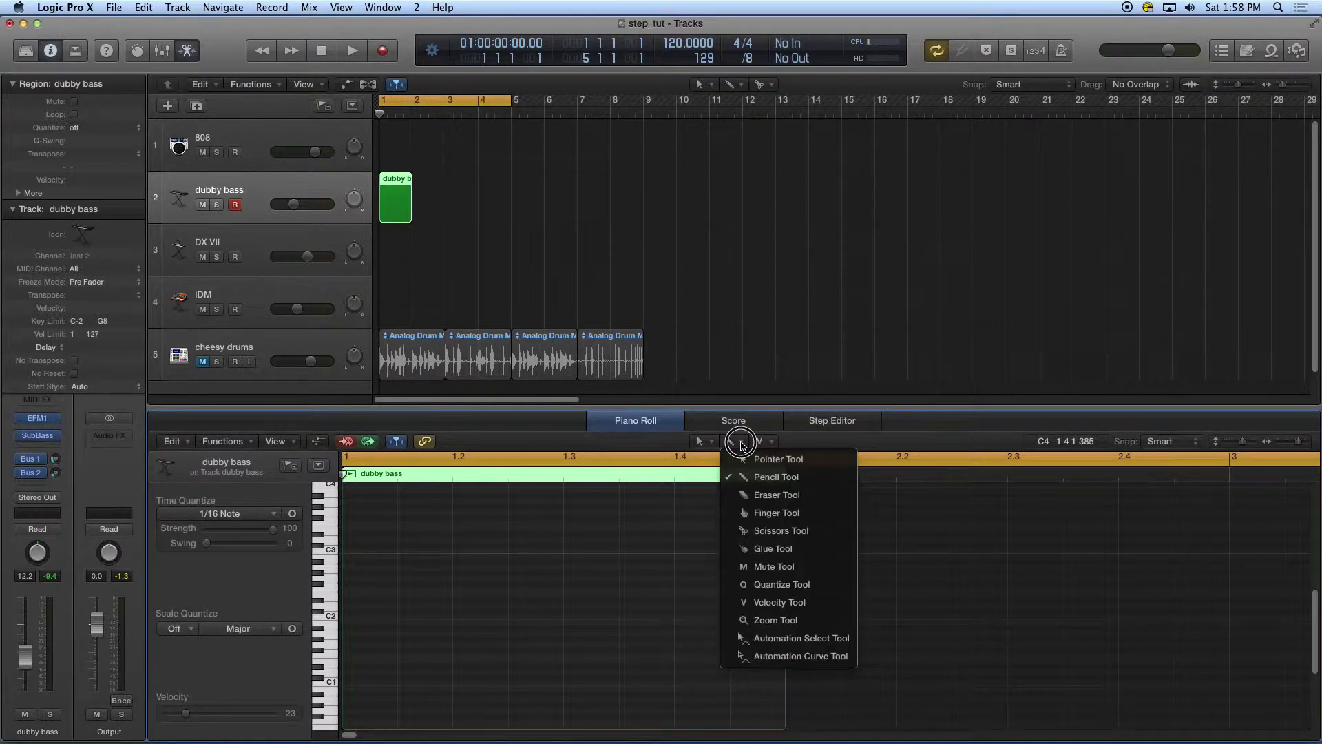
{"action": "left_click", "coordinate": [742, 443]}
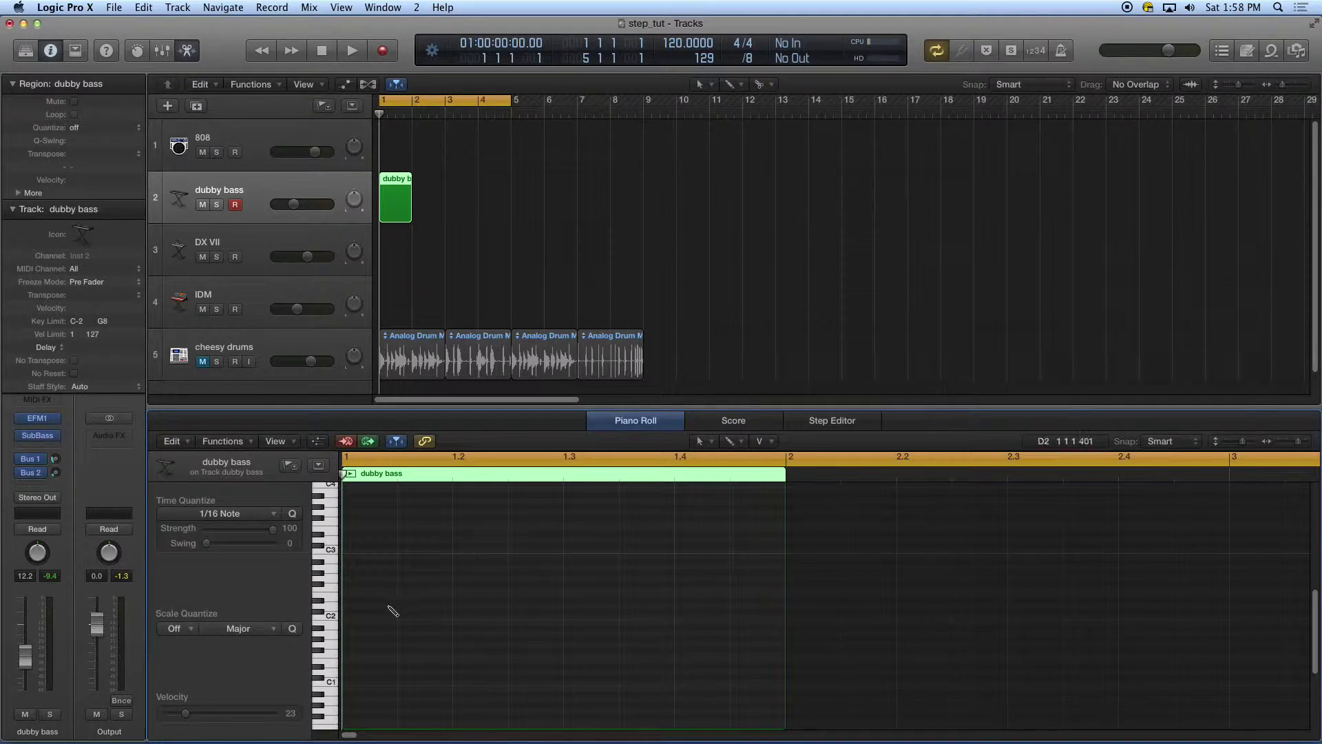
{"action": "left_click", "coordinate": [369, 681]}
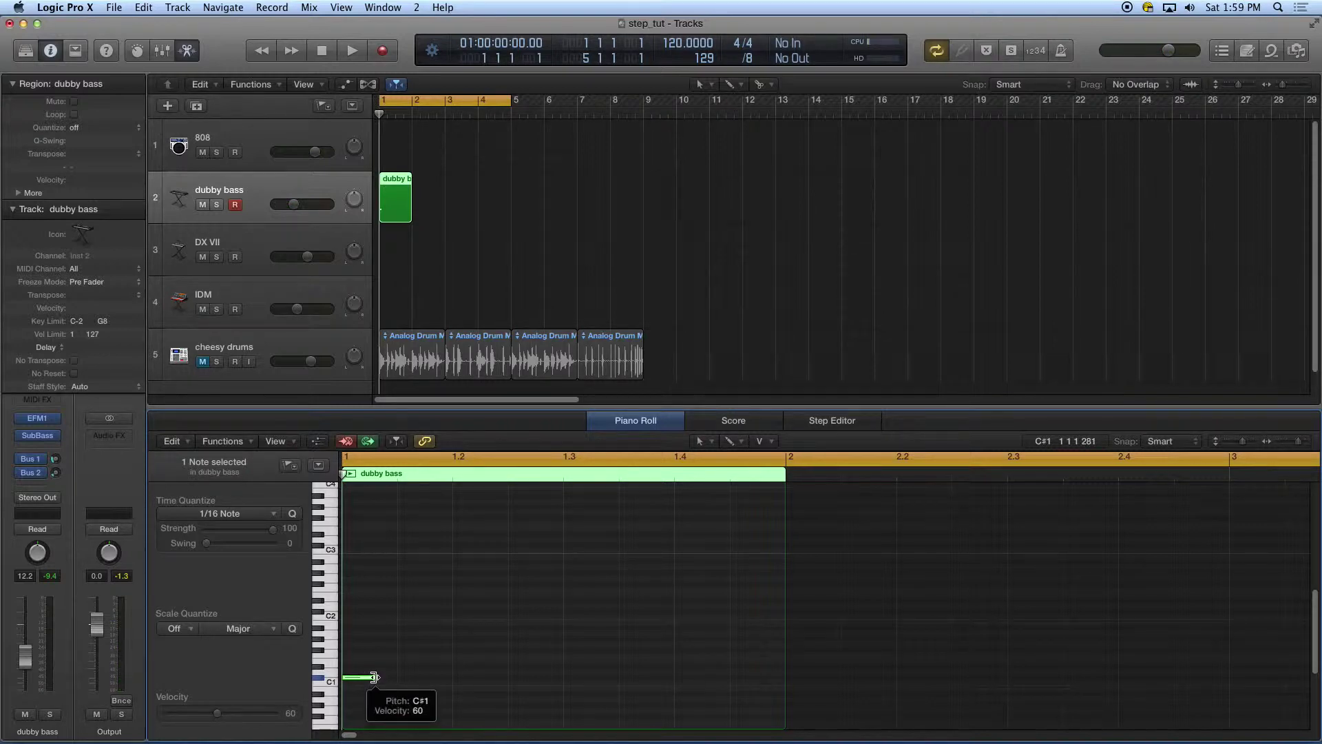
Draw four one-beat notes, shorten the fourth, add a higher fifth, then shift all down a semitone
{"action": "left_click_drag", "start_coordinate": [375, 678], "coordinate": [393, 678]}
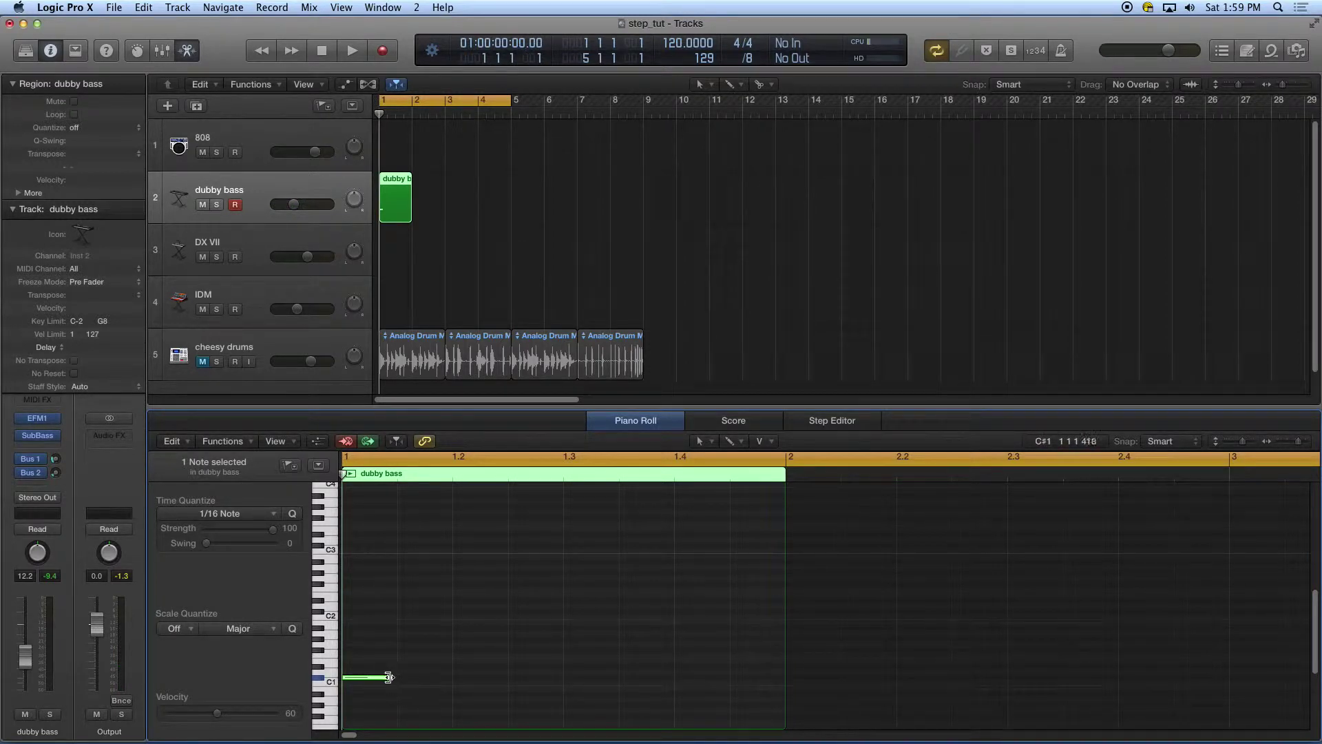
{"action": "left_click_drag", "start_coordinate": [390, 678], "coordinate": [452, 677]}
{"action": "left_click", "coordinate": [476, 678]}
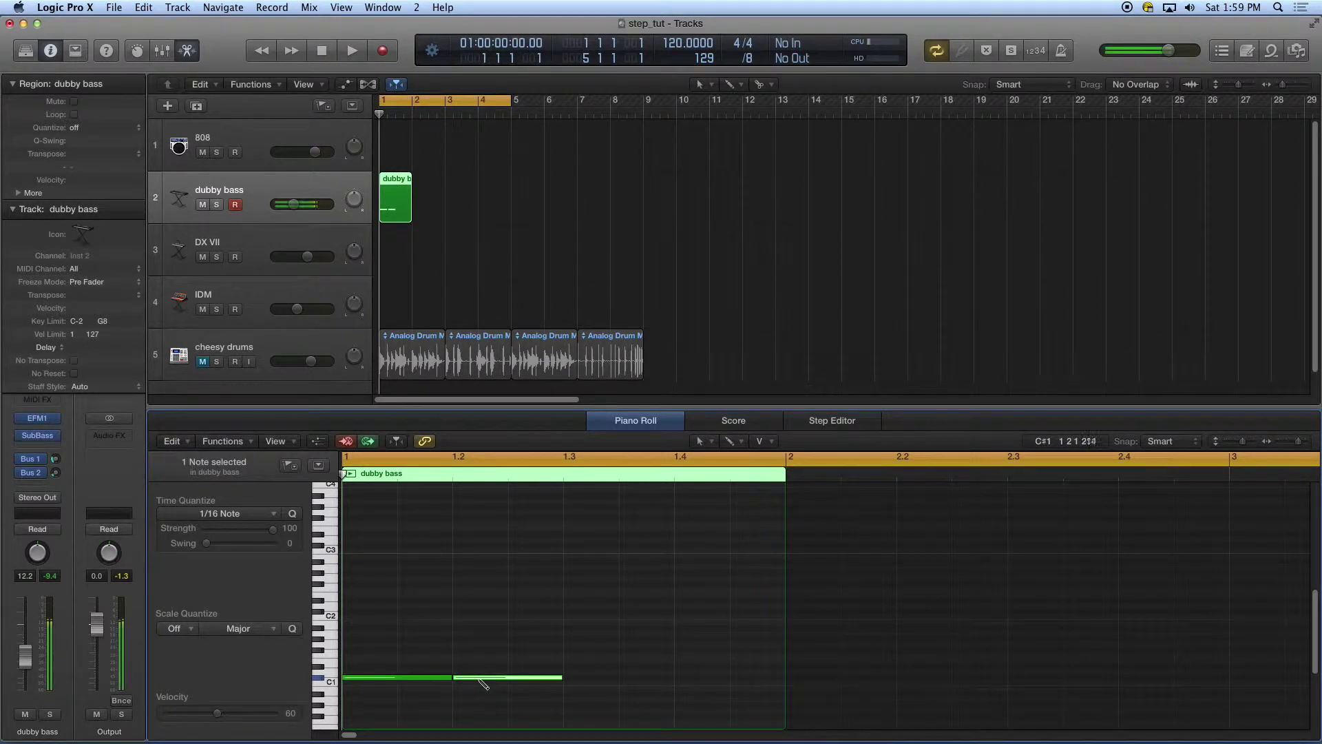
{"action": "left_click", "coordinate": [603, 680]}
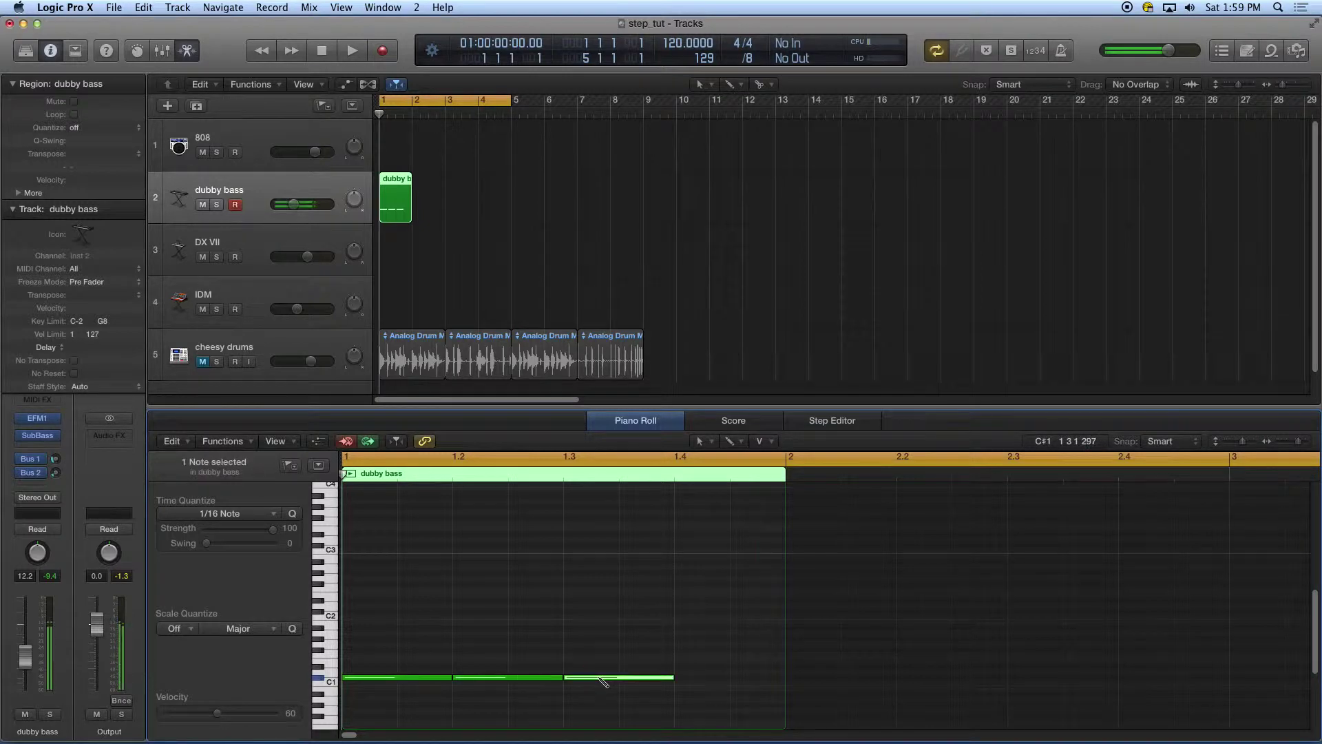
{"action": "left_click", "coordinate": [687, 679]}
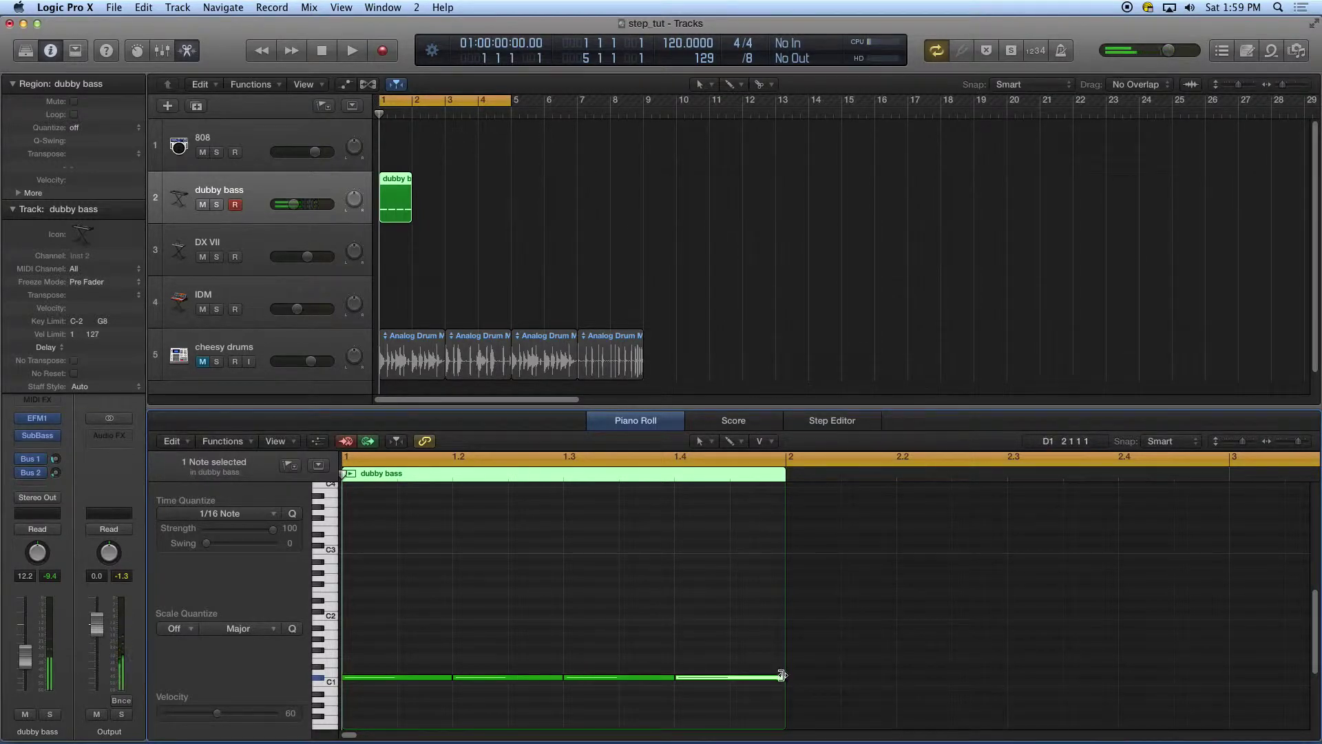
{"action": "left_click_drag", "start_coordinate": [780, 676], "coordinate": [729, 680]}
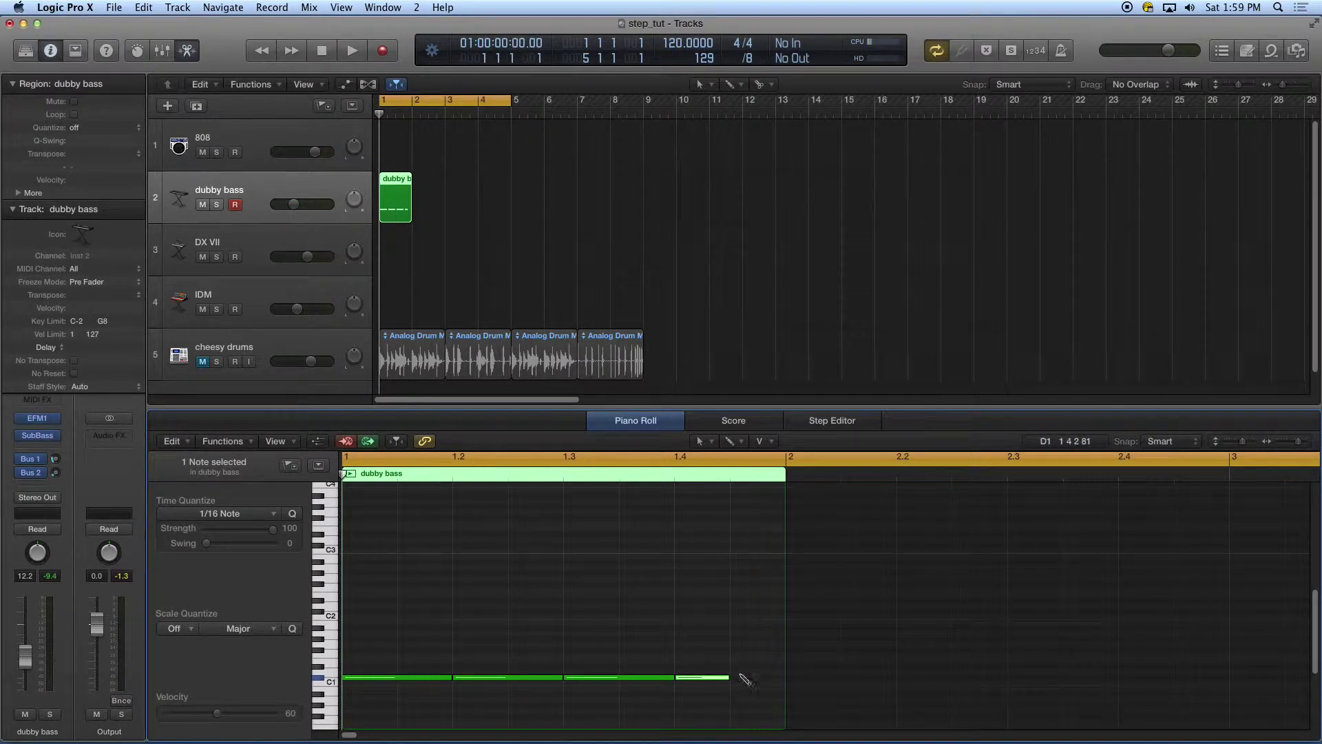
{"action": "left_click", "coordinate": [741, 673]}
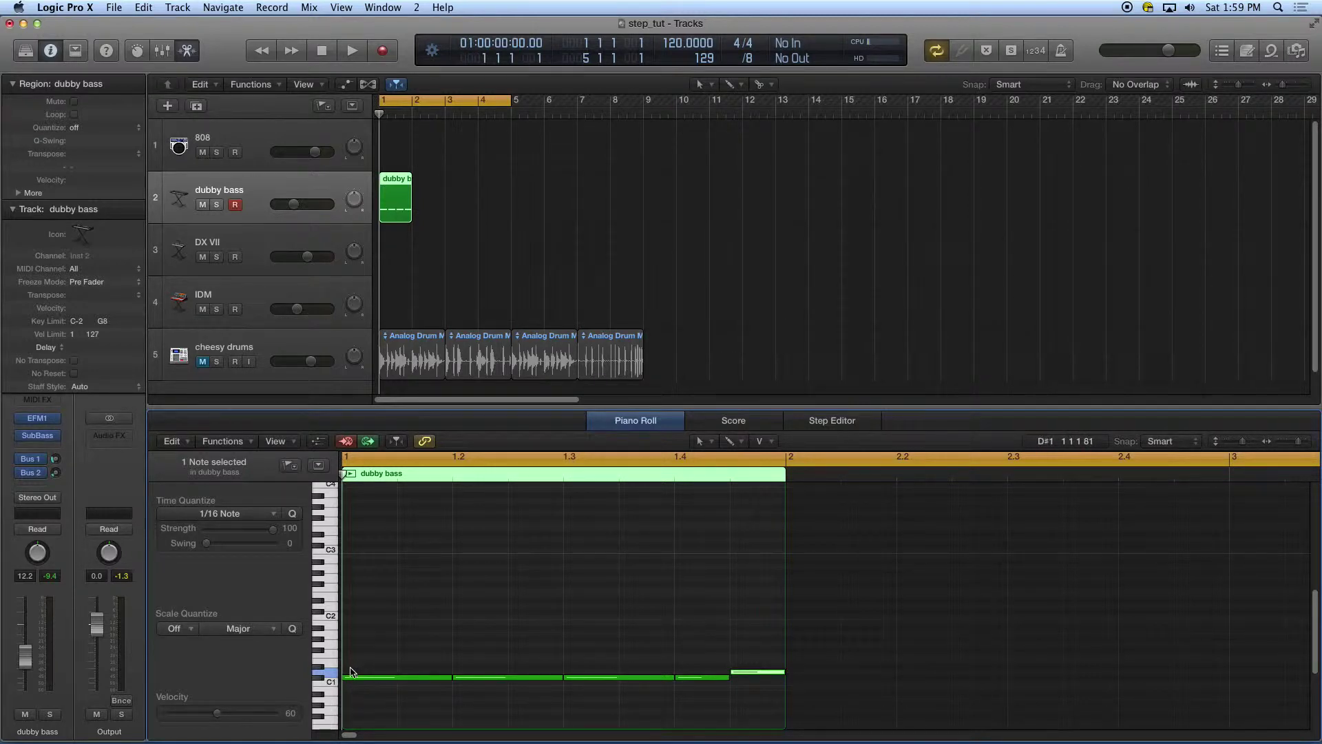
{"action": "left_click_drag", "start_coordinate": [349, 667], "coordinate": [758, 699]}
{"action": "left_click_drag", "start_coordinate": [366, 677], "coordinate": [370, 684]}
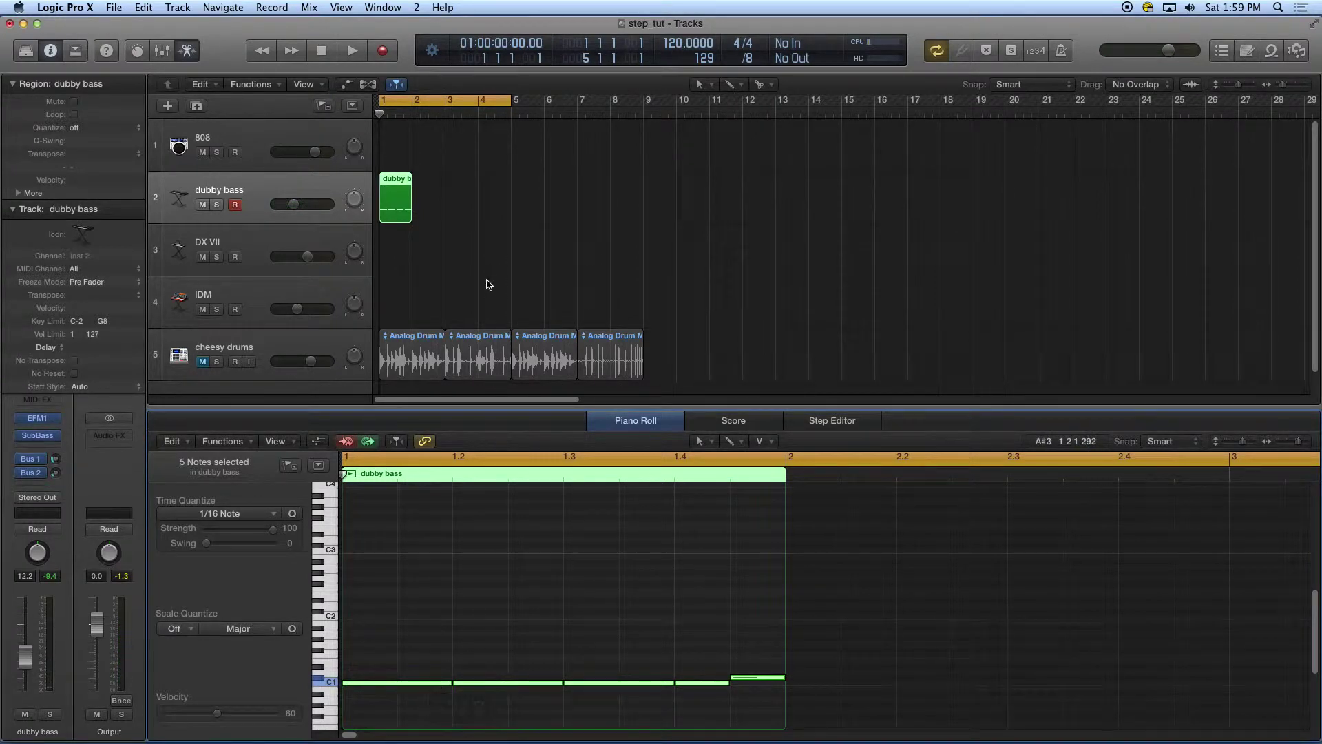
Audition bar 1 cycled with the metronome on, then shorten all five bass notes together
{"action": "left_click_drag", "start_coordinate": [510, 101], "coordinate": [417, 126]}
{"action": "key", "text": "space"}
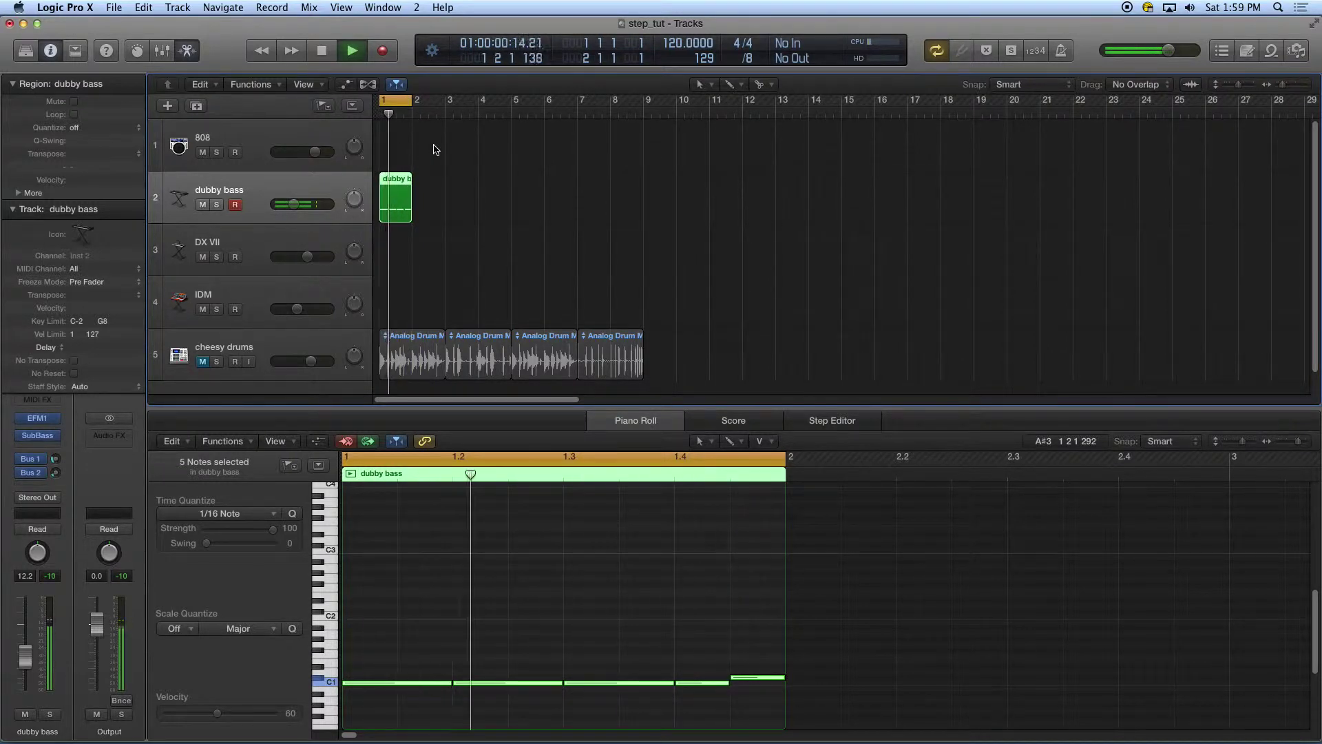
{"action": "left_click", "coordinate": [1061, 53]}
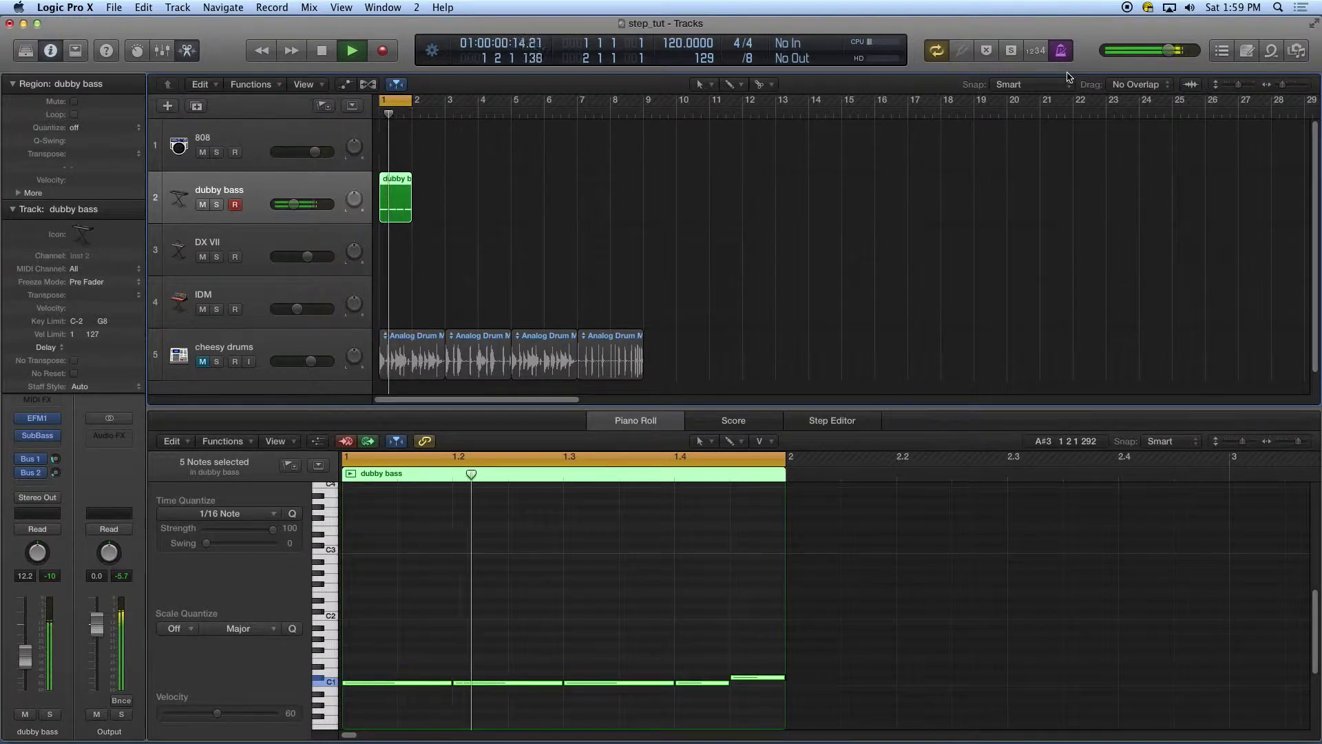
{"action": "key", "text": "space"}
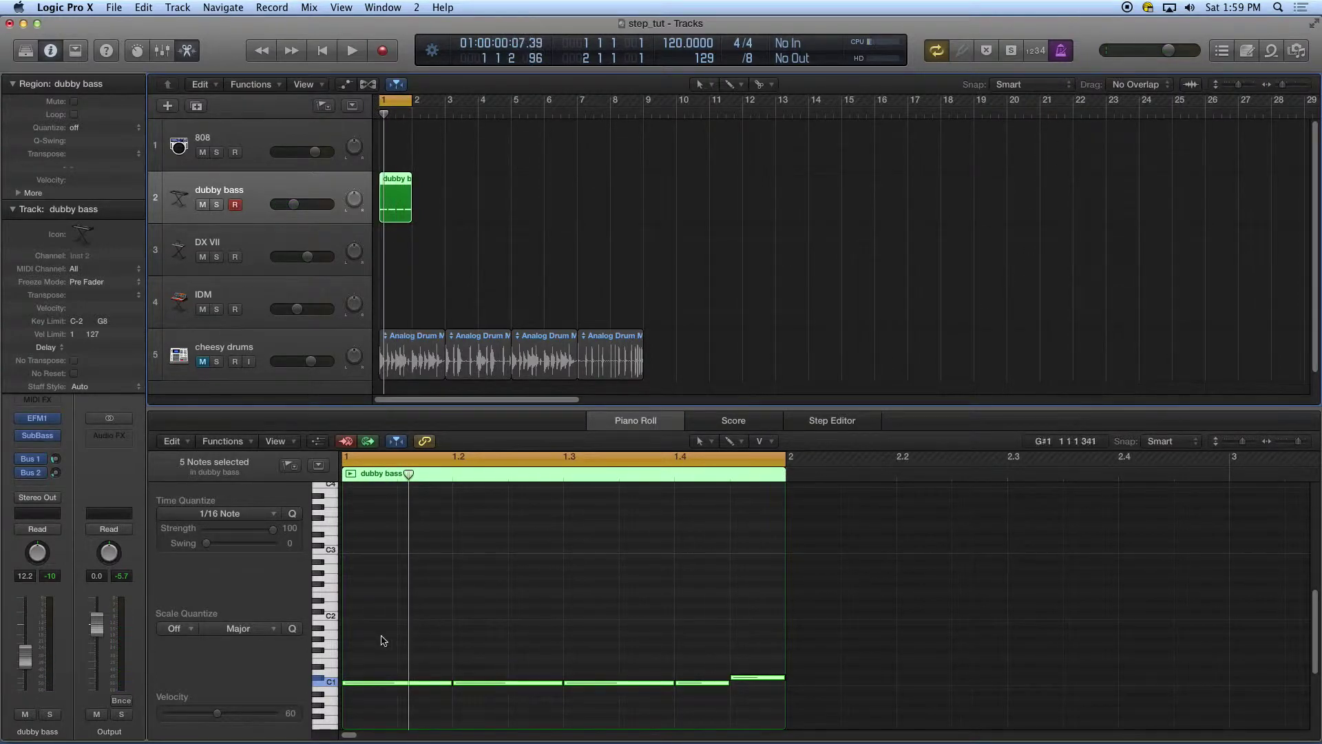
{"action": "left_click_drag", "start_coordinate": [382, 640], "coordinate": [757, 697]}
{"action": "left_click_drag", "start_coordinate": [448, 683], "coordinate": [438, 683]}
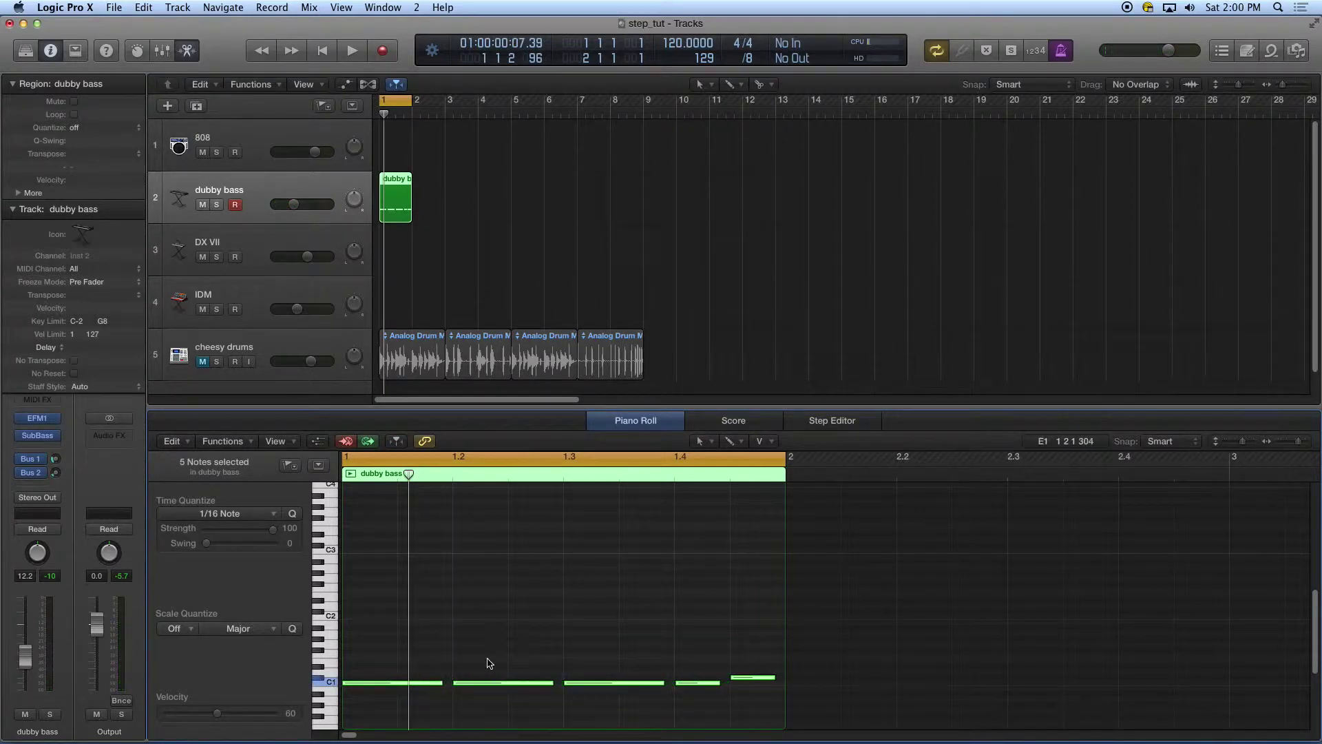
Raise all note velocities, accent note 1 (96) and note 3, then Option-drag the region to bar 2
{"action": "left_click_drag", "start_coordinate": [377, 685], "coordinate": [377, 659]}
{"action": "mouse_move", "coordinate": [588, 687]}
{"action": "left_mouse_down"}
{"action": "mouse_move", "coordinate": [587, 658]}
{"action": "mouse_move", "coordinate": [587, 695]}
{"action": "left_mouse_up"}
{"action": "left_click", "coordinate": [372, 675]}
{"action": "left_click_drag", "start_coordinate": [383, 688], "coordinate": [387, 655]}
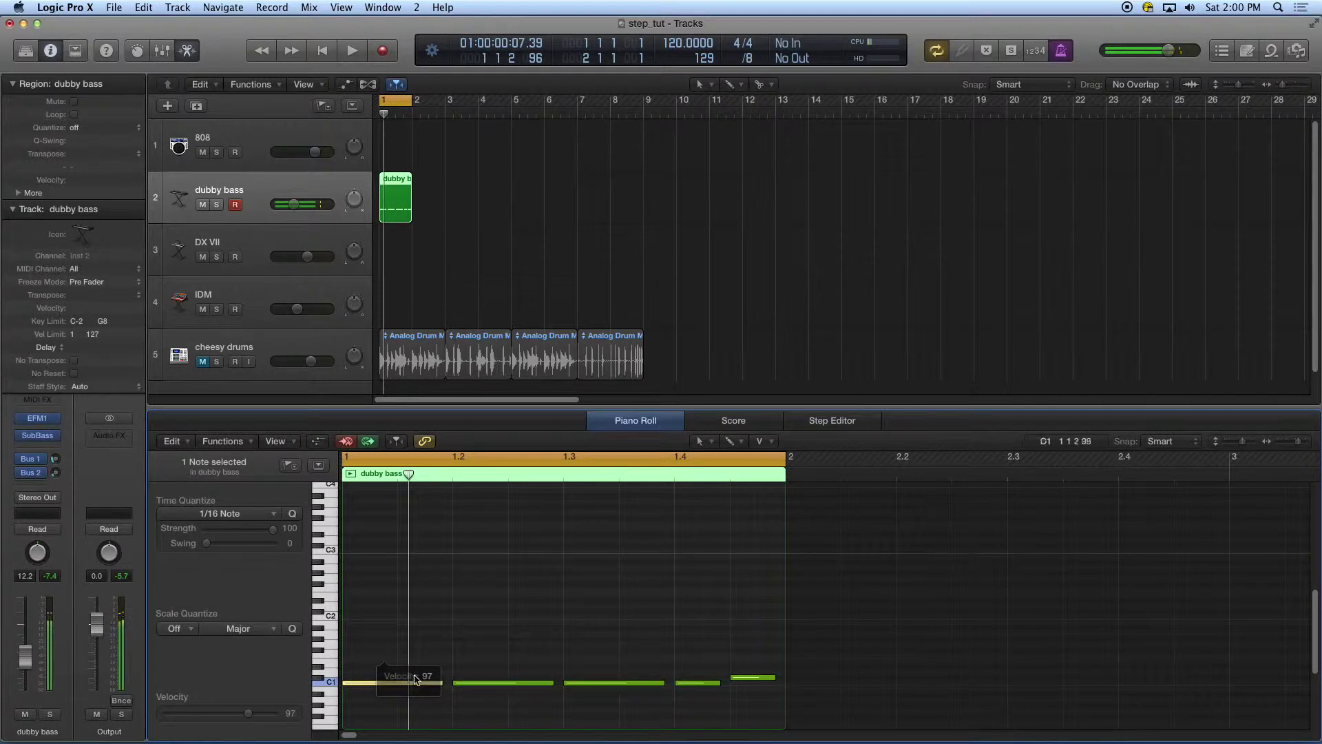
{"action": "left_click", "coordinate": [592, 683]}
{"action": "left_click_drag", "start_coordinate": [593, 689], "coordinate": [594, 674]}
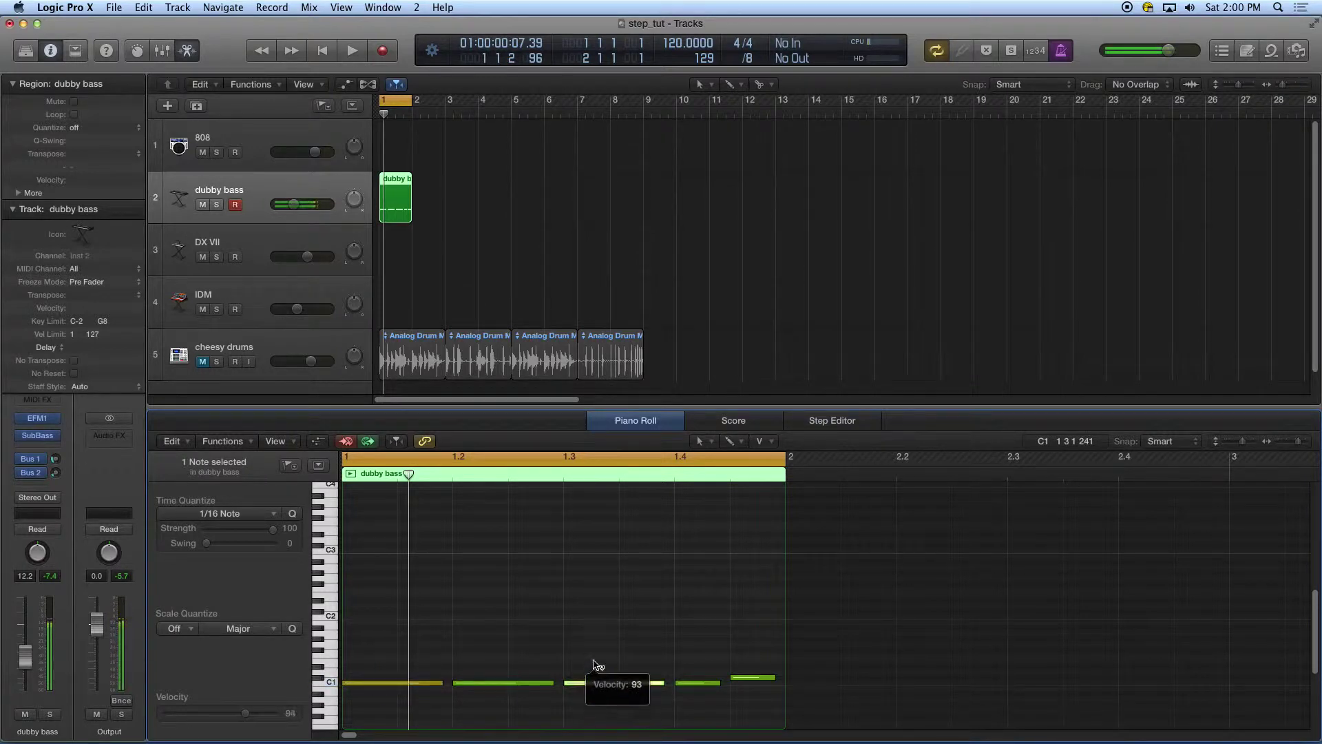
{"action": "left_click_drag", "start_coordinate": [597, 665], "coordinate": [590, 670]}
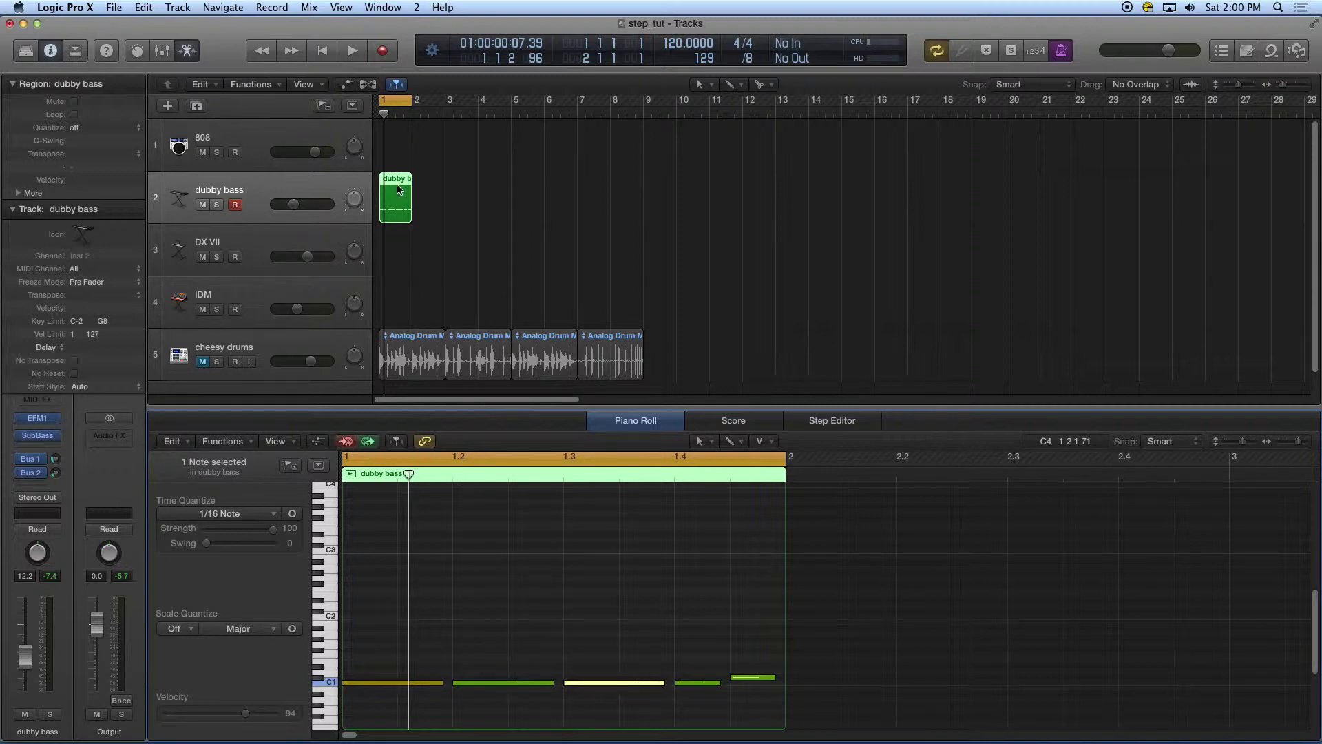
{"action": "left_click_drag", "start_coordinate": [397, 183], "coordinate": [494, 183]}
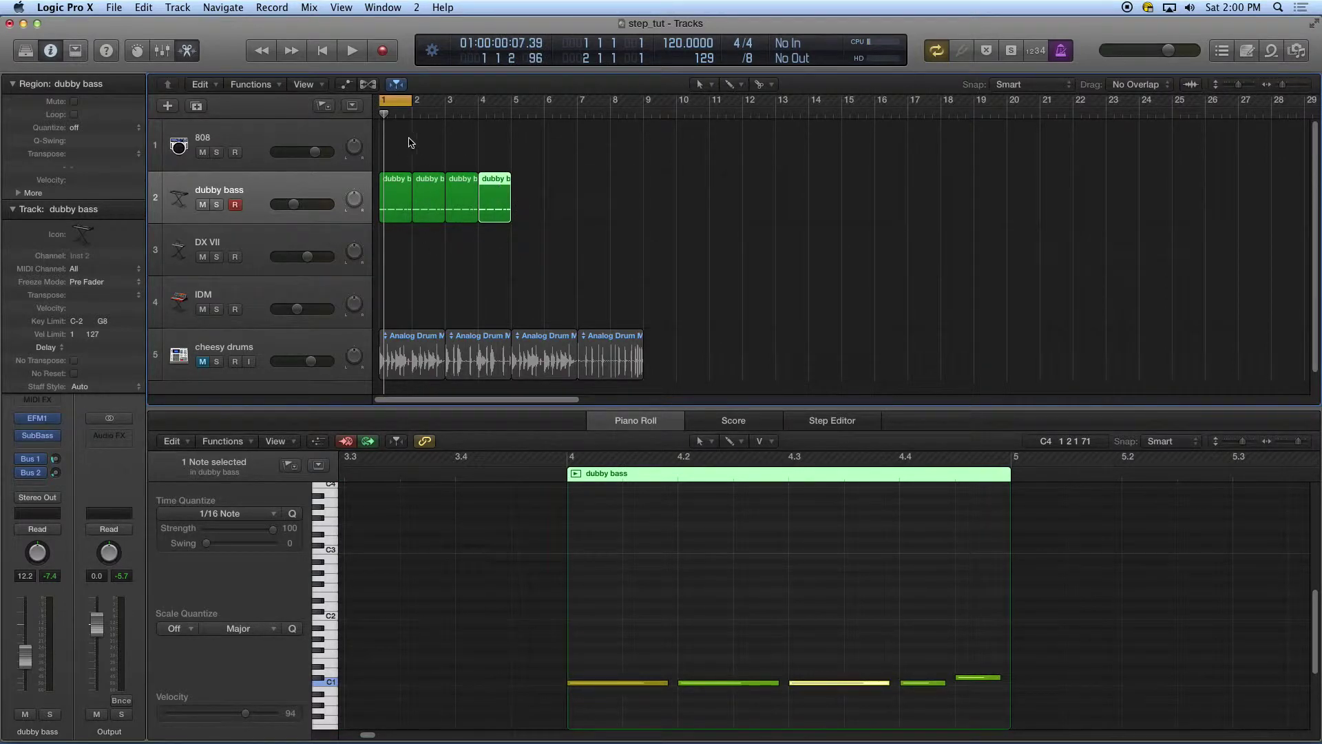
Select the 808 track, deselecting the dubby bass region
{"action": "left_click", "coordinate": [263, 141]}
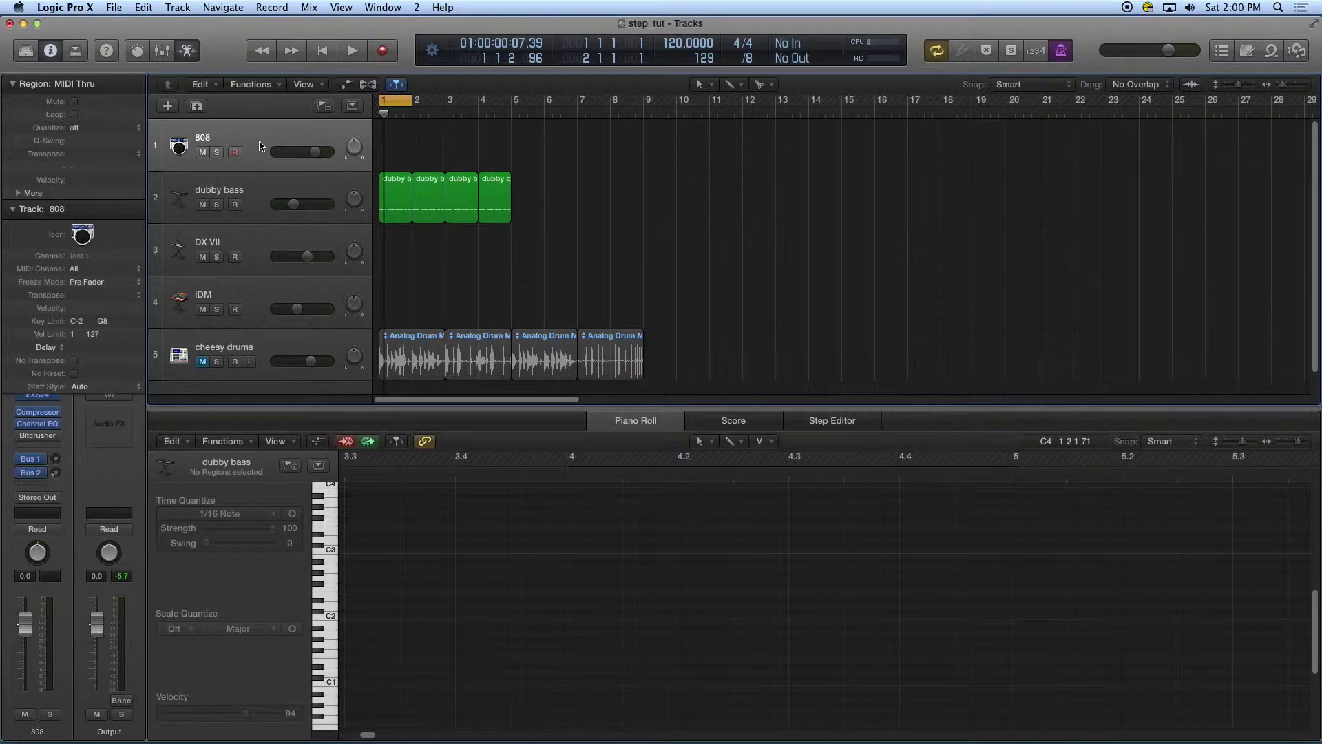
Hide the Piano Roll and open the Step Input Keyboard from the Window menu
{"action": "key", "text": "e"}
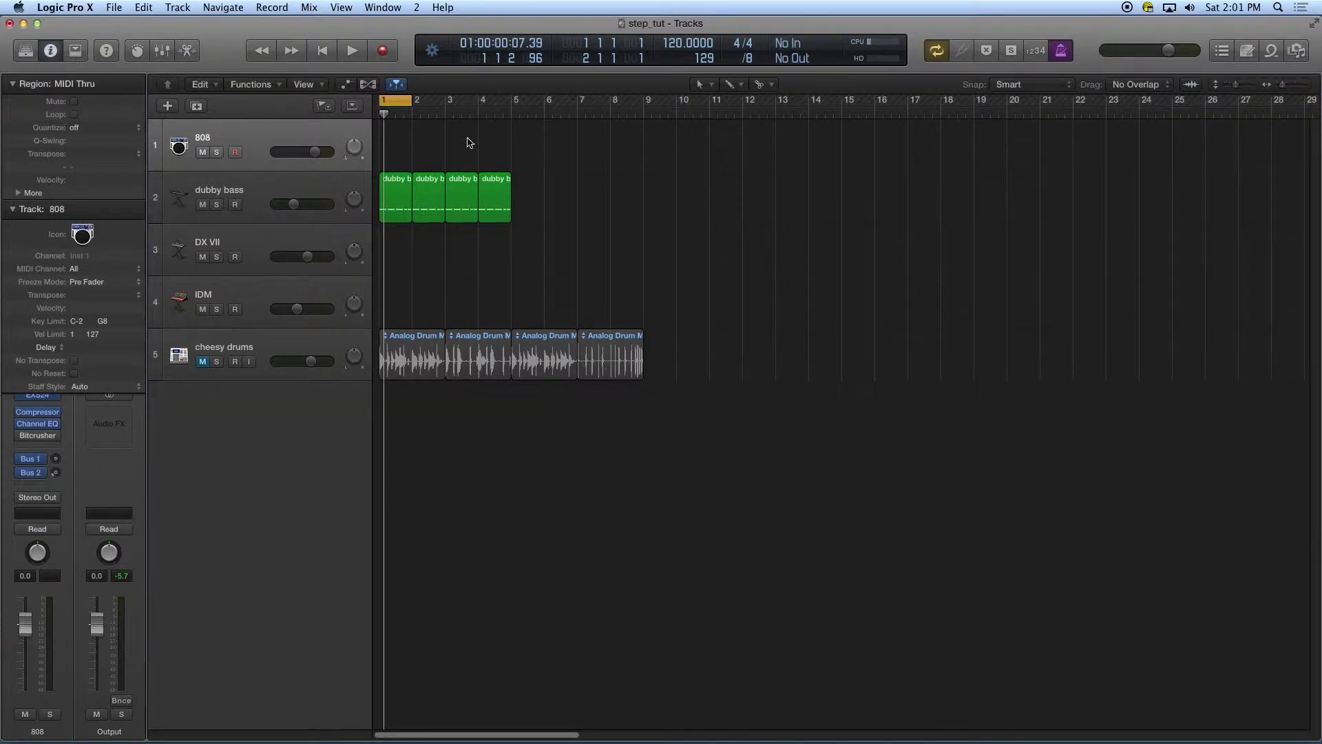
{"action": "left_click", "coordinate": [377, 8]}
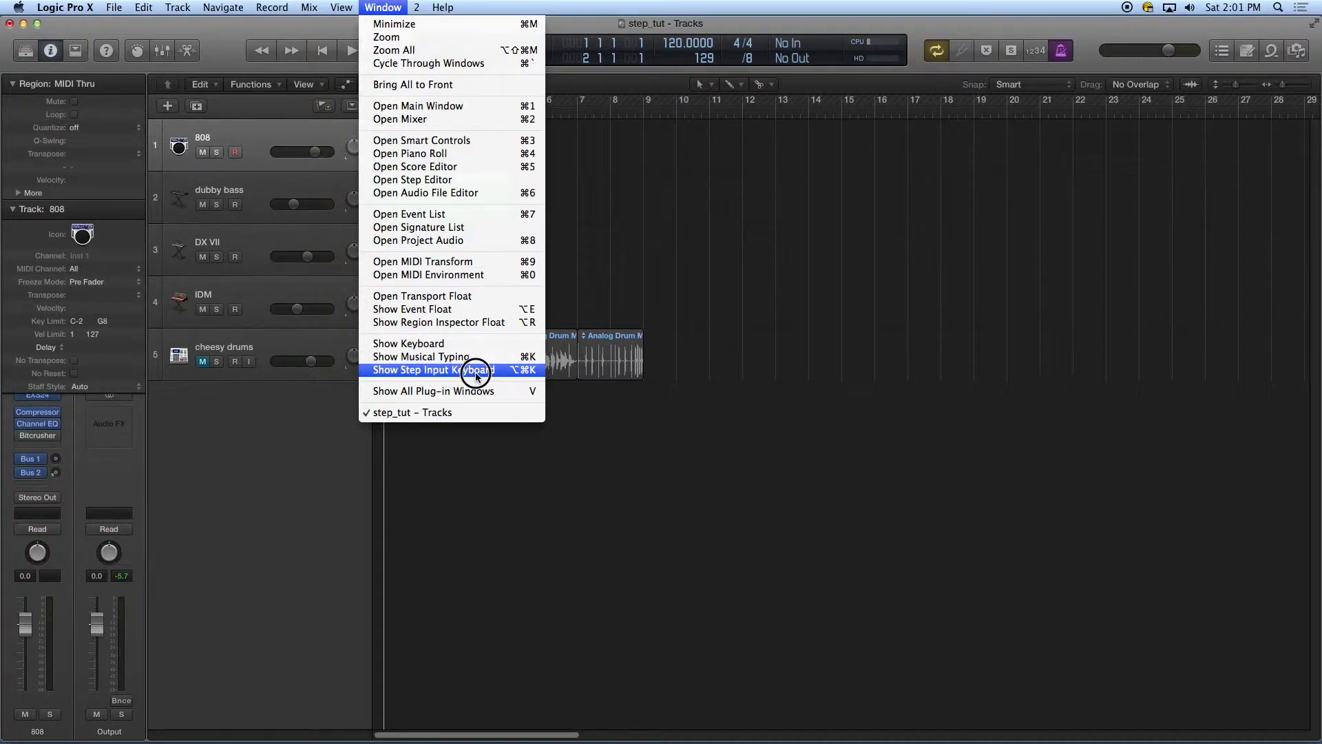
{"action": "left_click", "coordinate": [626, 204]}
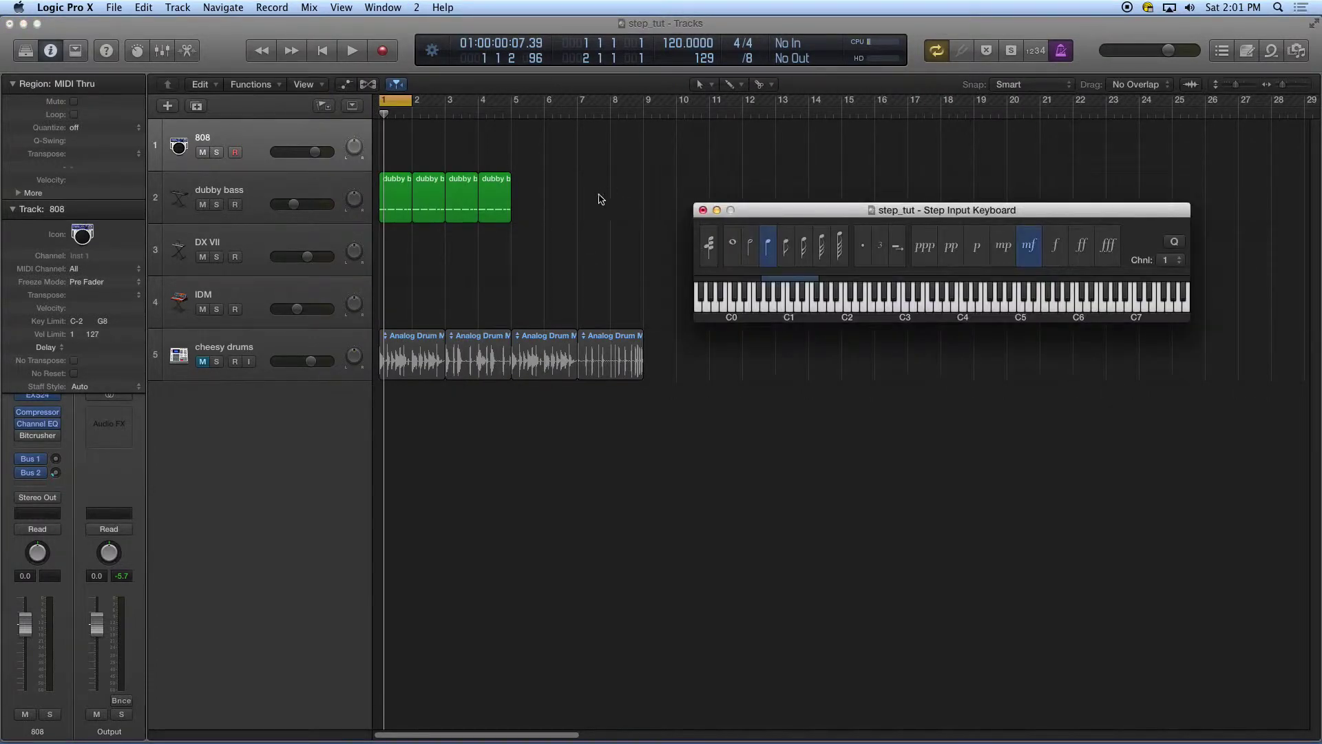
Move the Step Input Keyboard to the lower left and return the playhead to the start
{"action": "left_click_drag", "start_coordinate": [792, 211], "coordinate": [279, 415]}
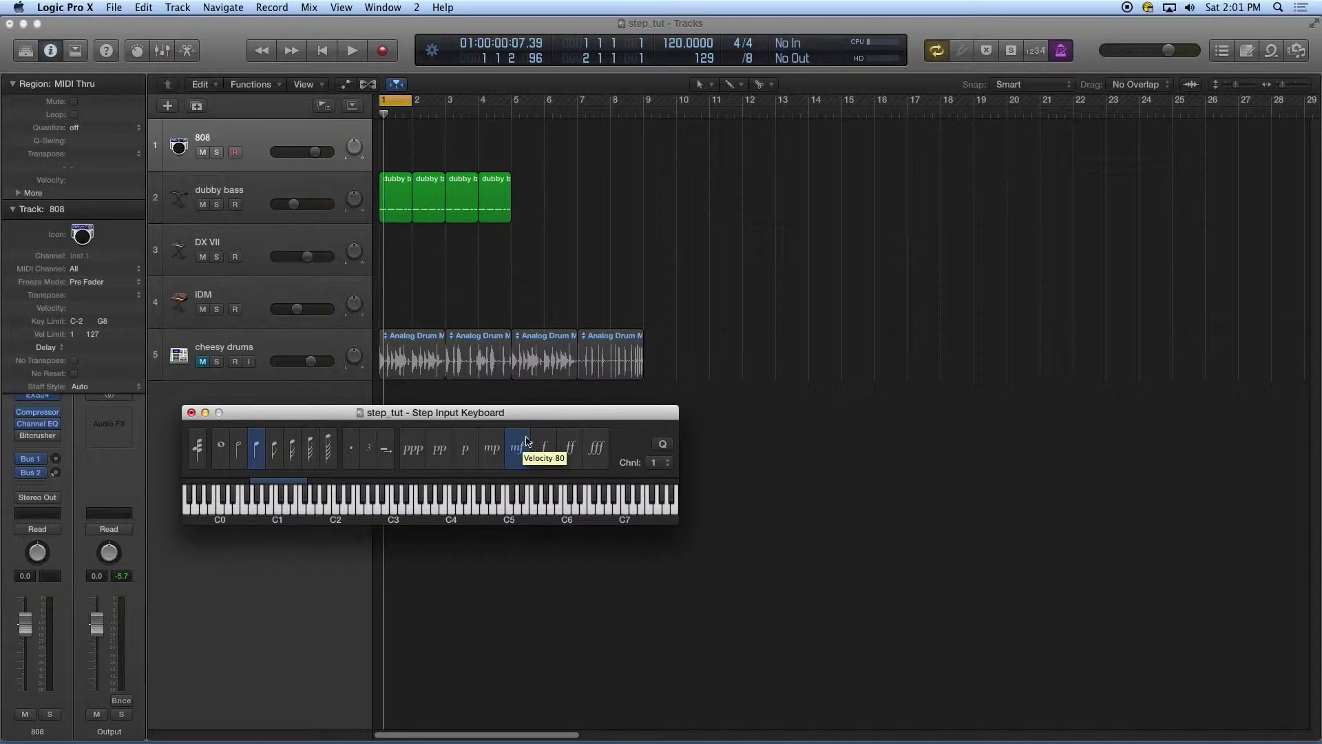
{"action": "key", "text": "Return"}
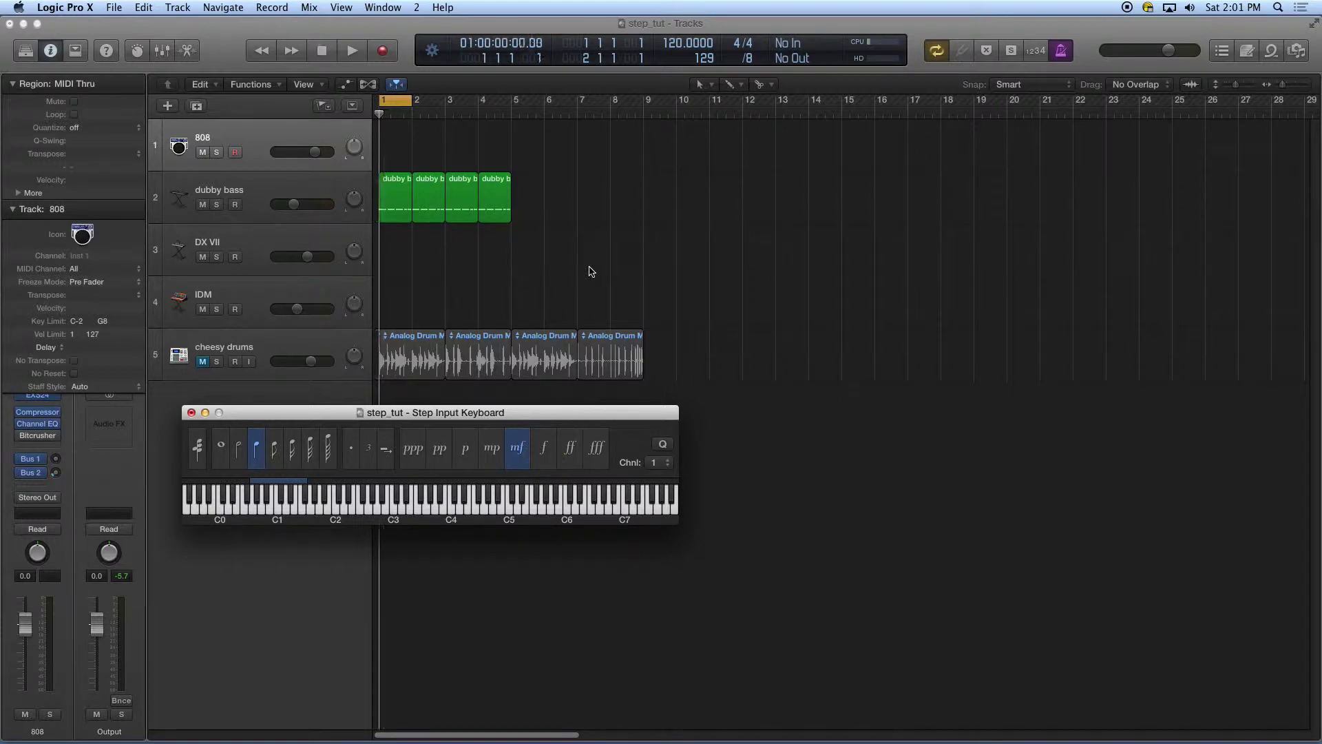
Step-enter a run of 16th notes into a new 808 region from bar 1, varying the pitch
{"action": "left_click", "coordinate": [293, 449]}
{"action": "left_click", "coordinate": [304, 504]}
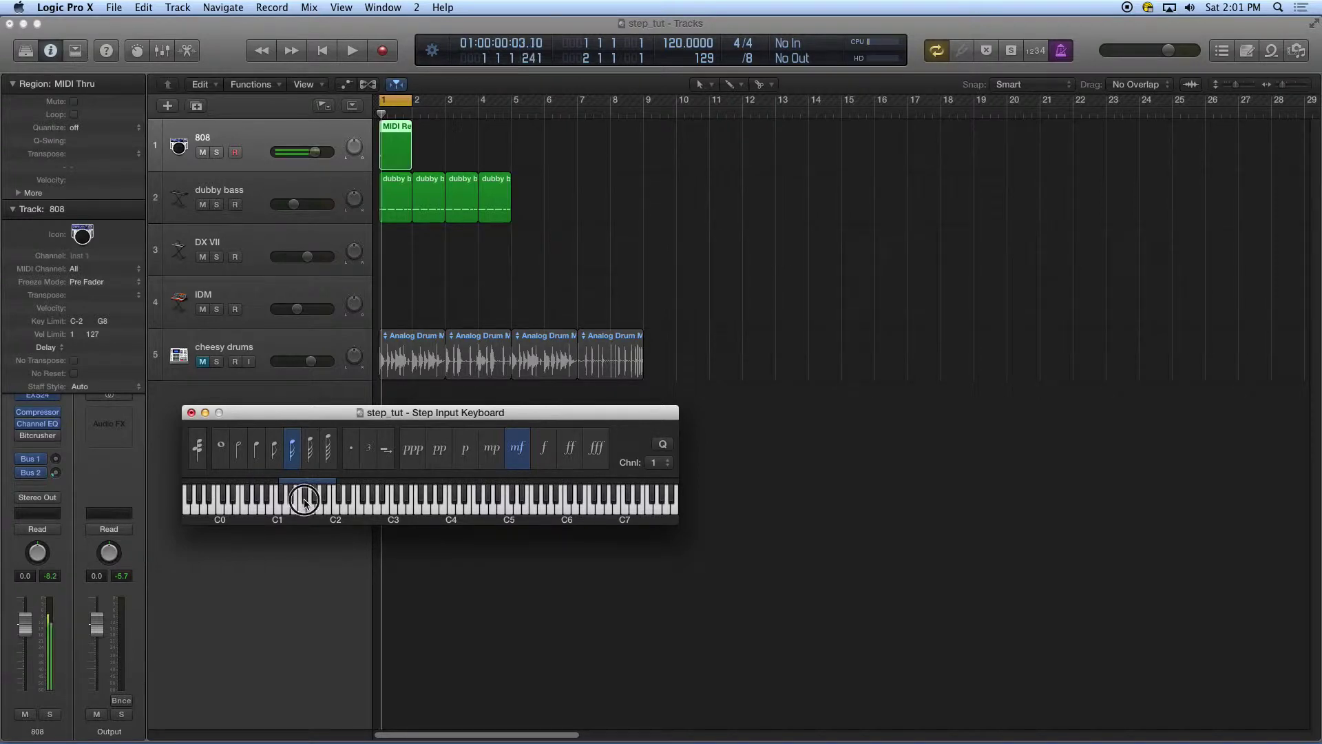
{"action": "left_click", "coordinate": [305, 504]}
{"action": "left_click", "coordinate": [305, 503]}
{"action": "left_click", "coordinate": [305, 503]}
{"action": "left_click", "coordinate": [305, 503]}
{"action": "left_click", "coordinate": [305, 504]}
{"action": "left_click", "coordinate": [305, 503]}
{"action": "left_click", "coordinate": [305, 503]}
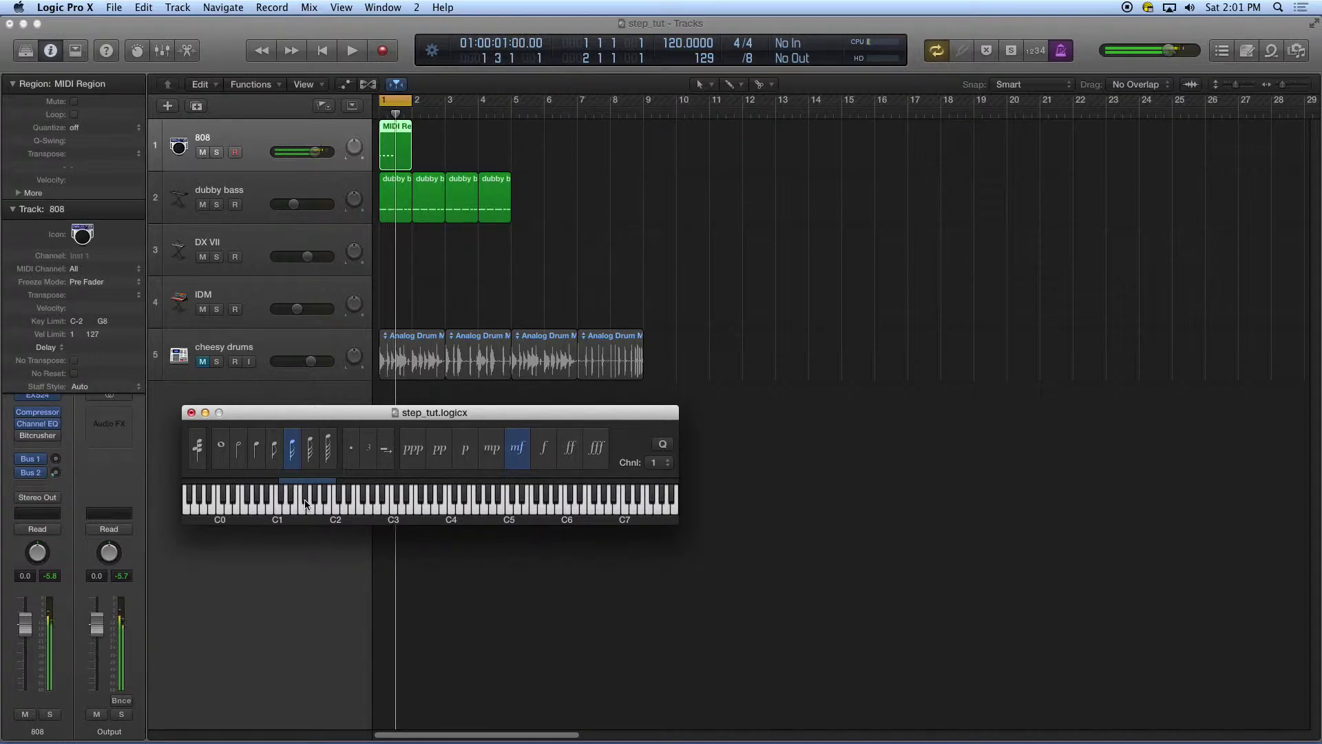
{"action": "left_click", "coordinate": [309, 503]}
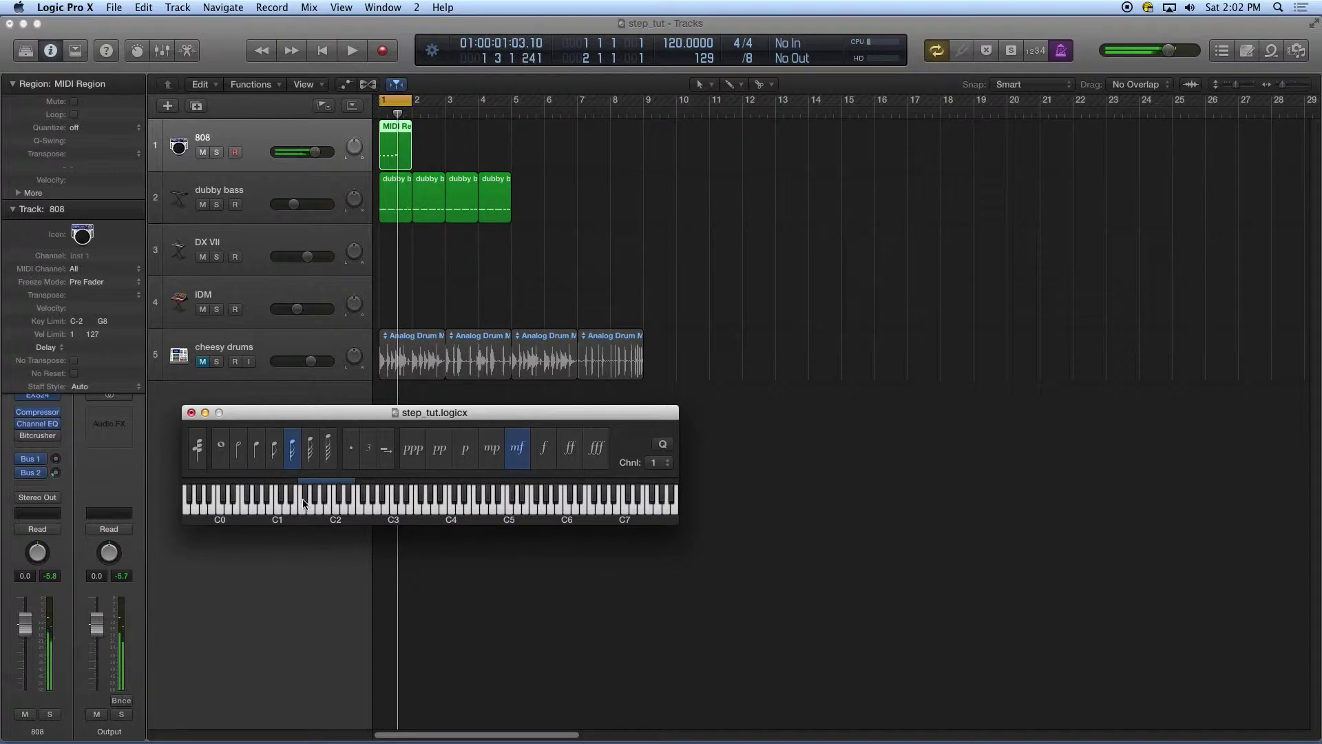
{"action": "left_click", "coordinate": [303, 504]}
{"action": "left_click", "coordinate": [304, 504]}
{"action": "left_click", "coordinate": [303, 504]}
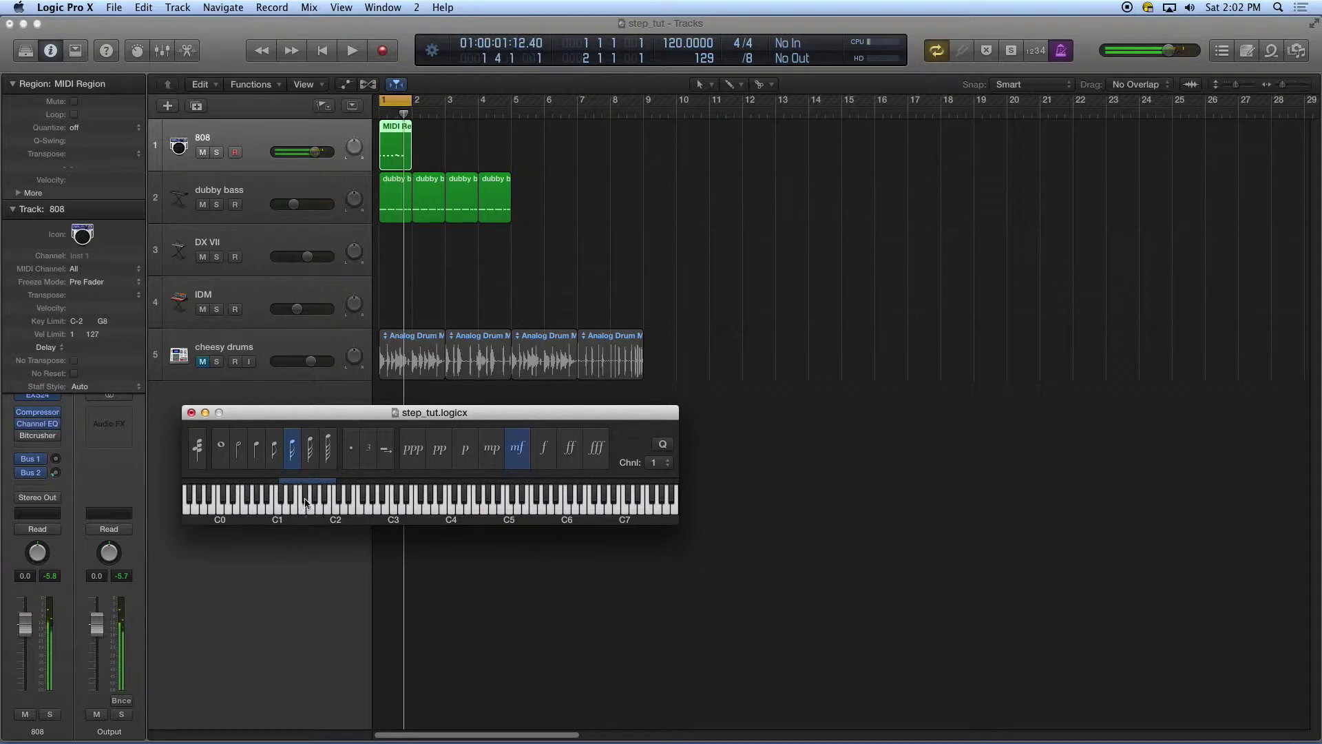
{"action": "left_click", "coordinate": [306, 504]}
{"action": "left_click", "coordinate": [306, 503]}
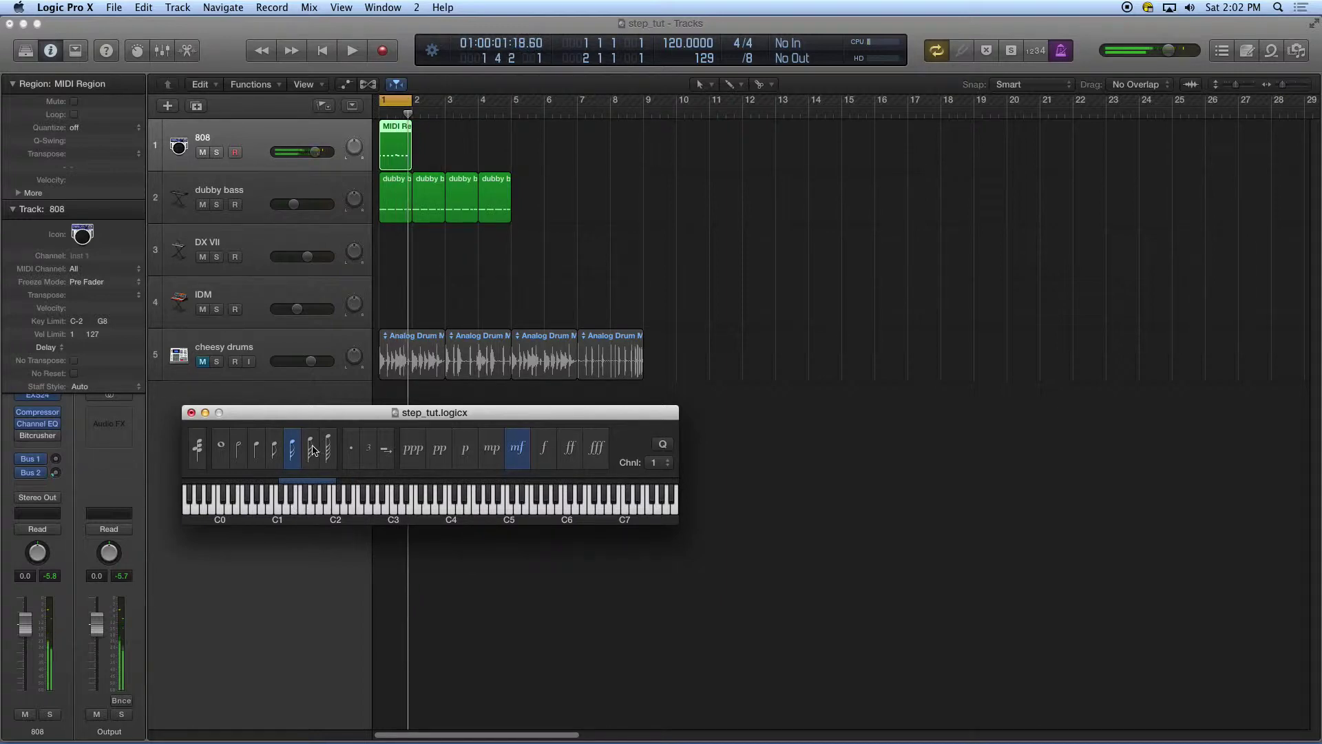
Add a rapid burst of five 32nd notes to the 808 pattern
{"action": "left_click", "coordinate": [310, 447]}
{"action": "left_click", "coordinate": [305, 504]}
{"action": "left_click", "coordinate": [305, 503]}
{"action": "left_click", "coordinate": [305, 503]}
{"action": "left_click", "coordinate": [306, 503]}
{"action": "left_click", "coordinate": [305, 503]}
{"action": "left_click", "coordinate": [305, 503]}
{"action": "left_click", "coordinate": [305, 504]}
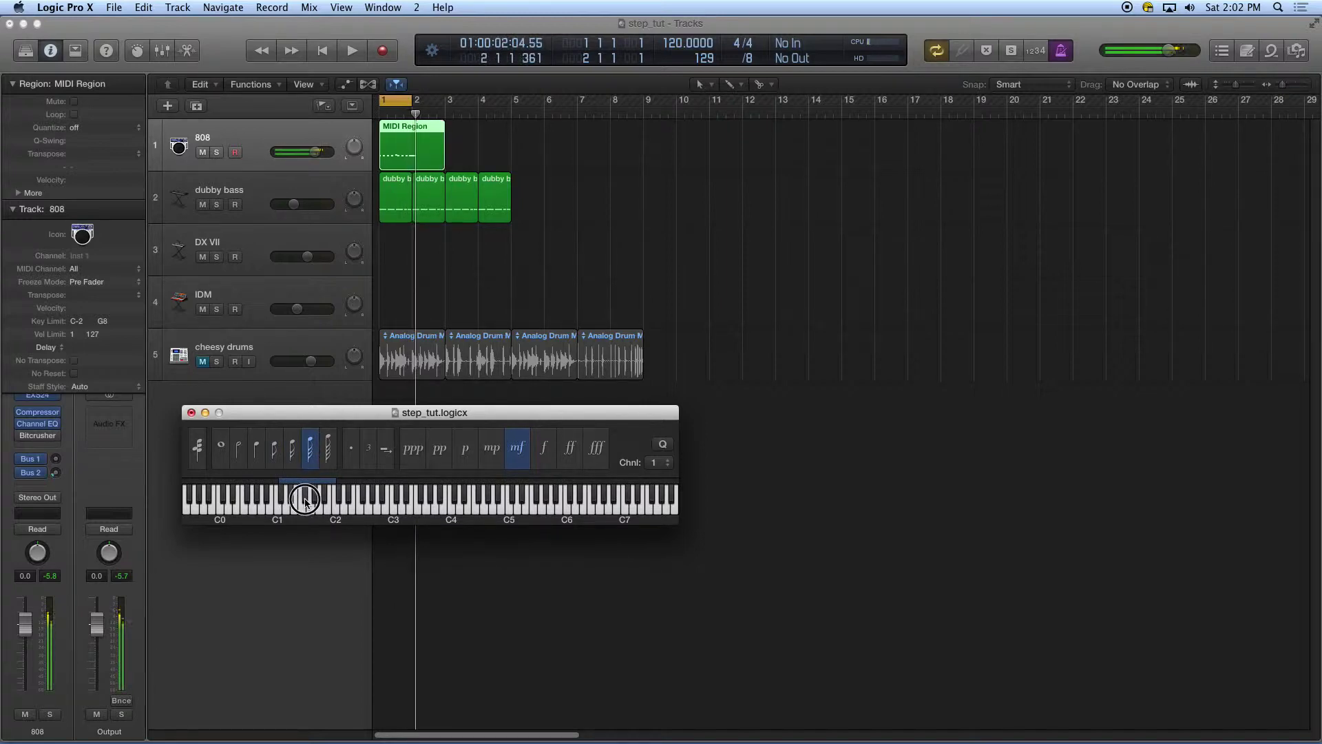
{"action": "left_click", "coordinate": [305, 503]}
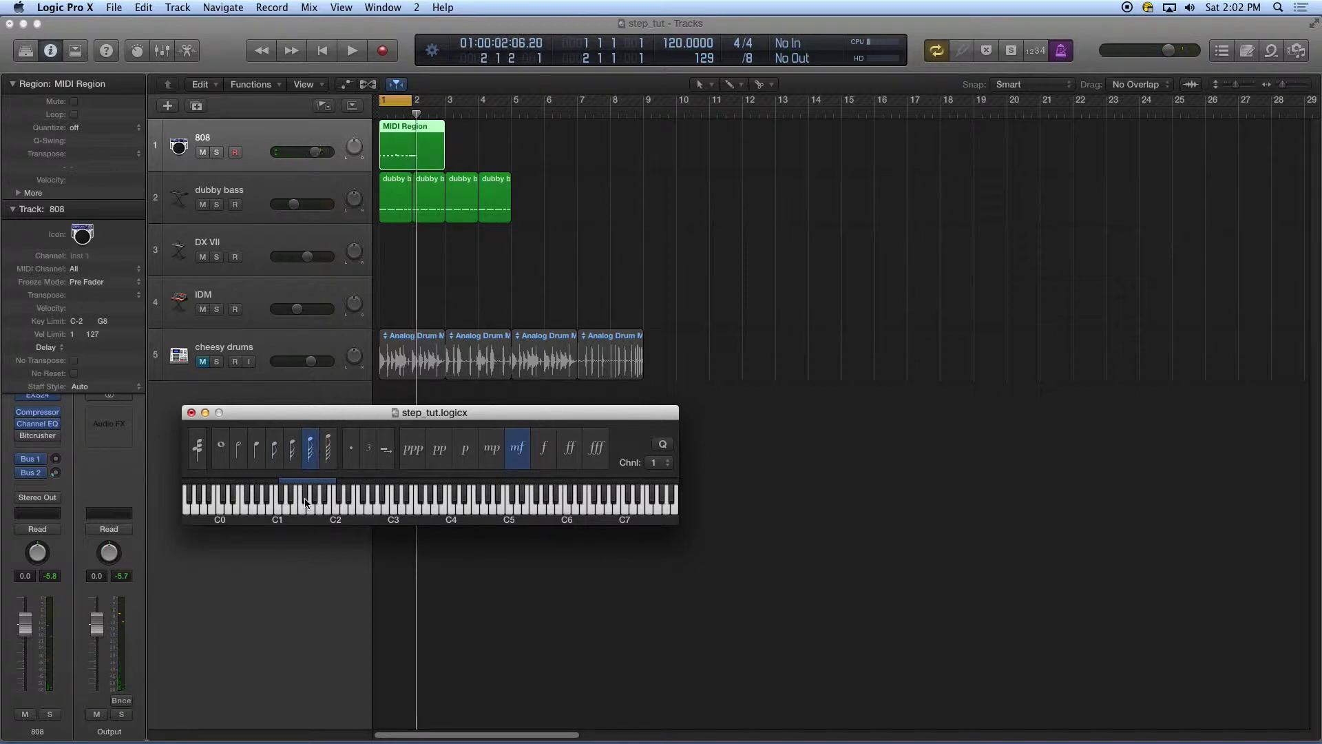
Step-enter four quarter notes into the 808 pattern
{"action": "left_click", "coordinate": [256, 446]}
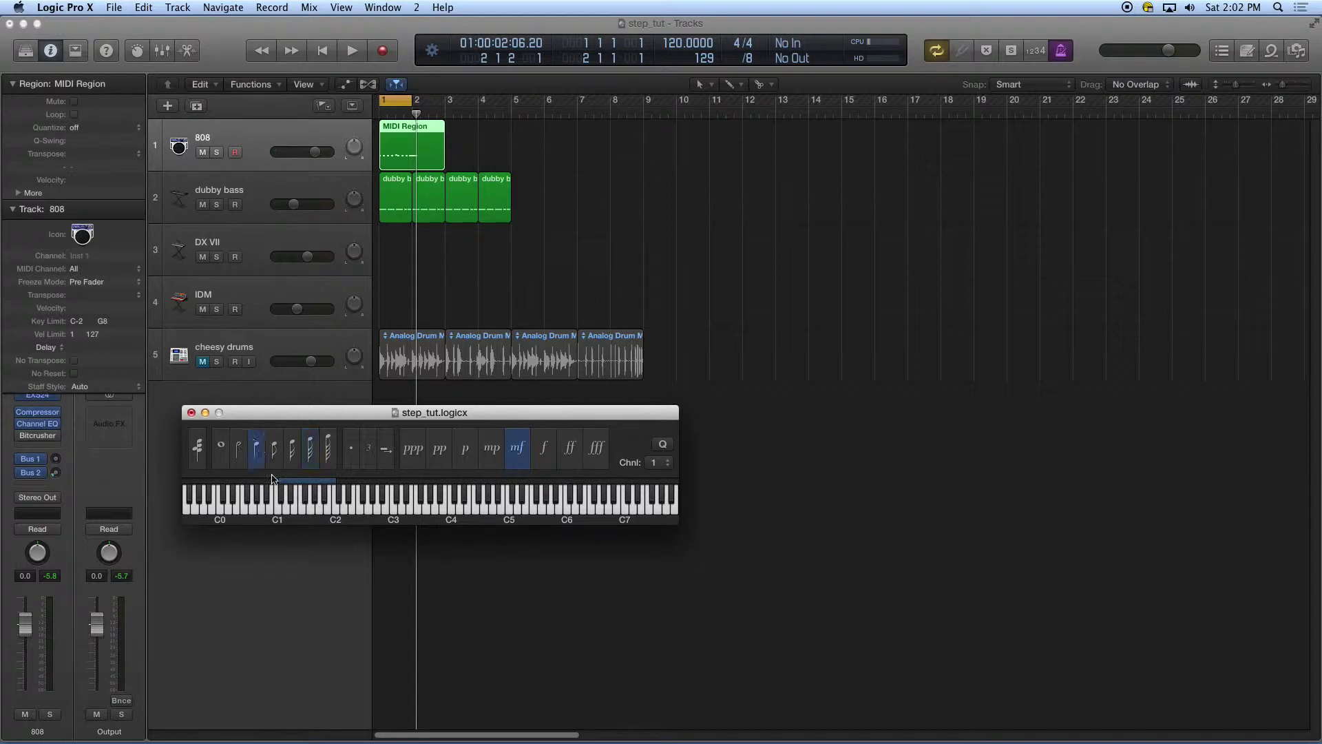
{"action": "left_click", "coordinate": [306, 501]}
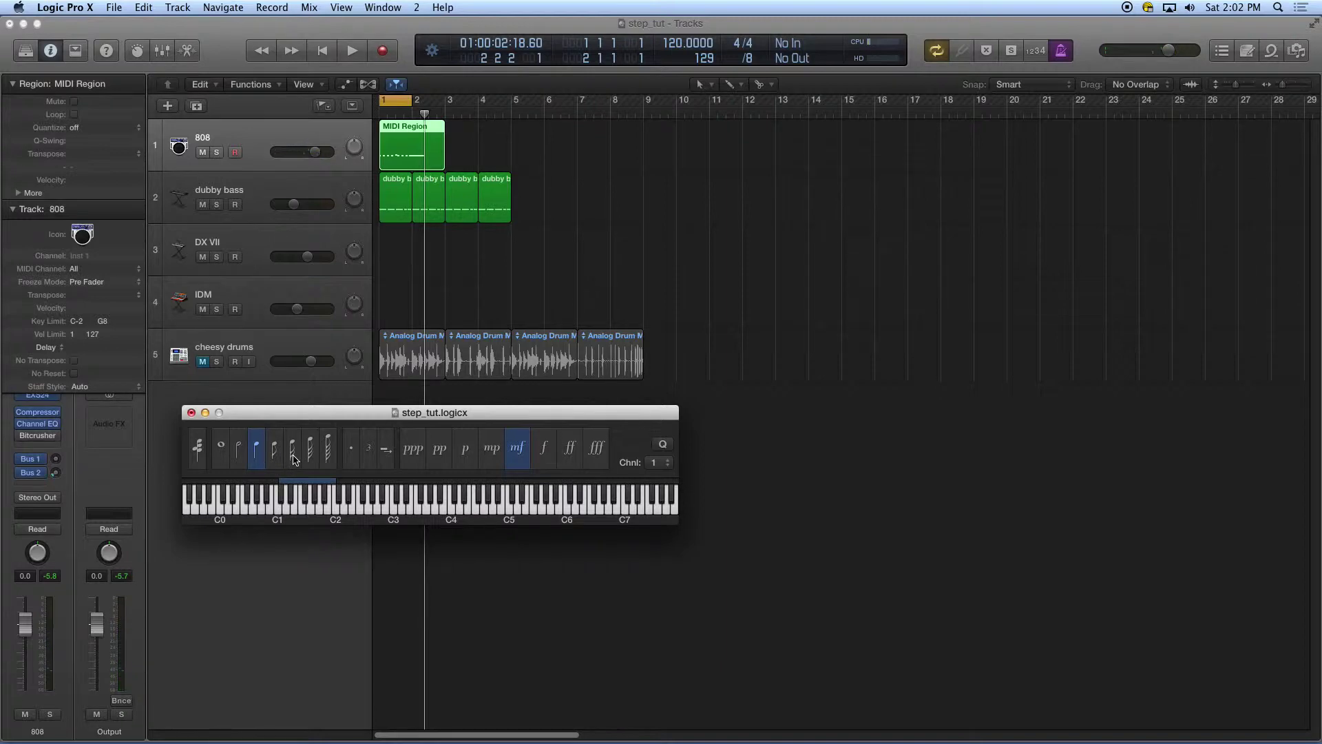
{"action": "left_click", "coordinate": [325, 500]}
{"action": "left_click", "coordinate": [307, 501]}
{"action": "left_click", "coordinate": [307, 502]}
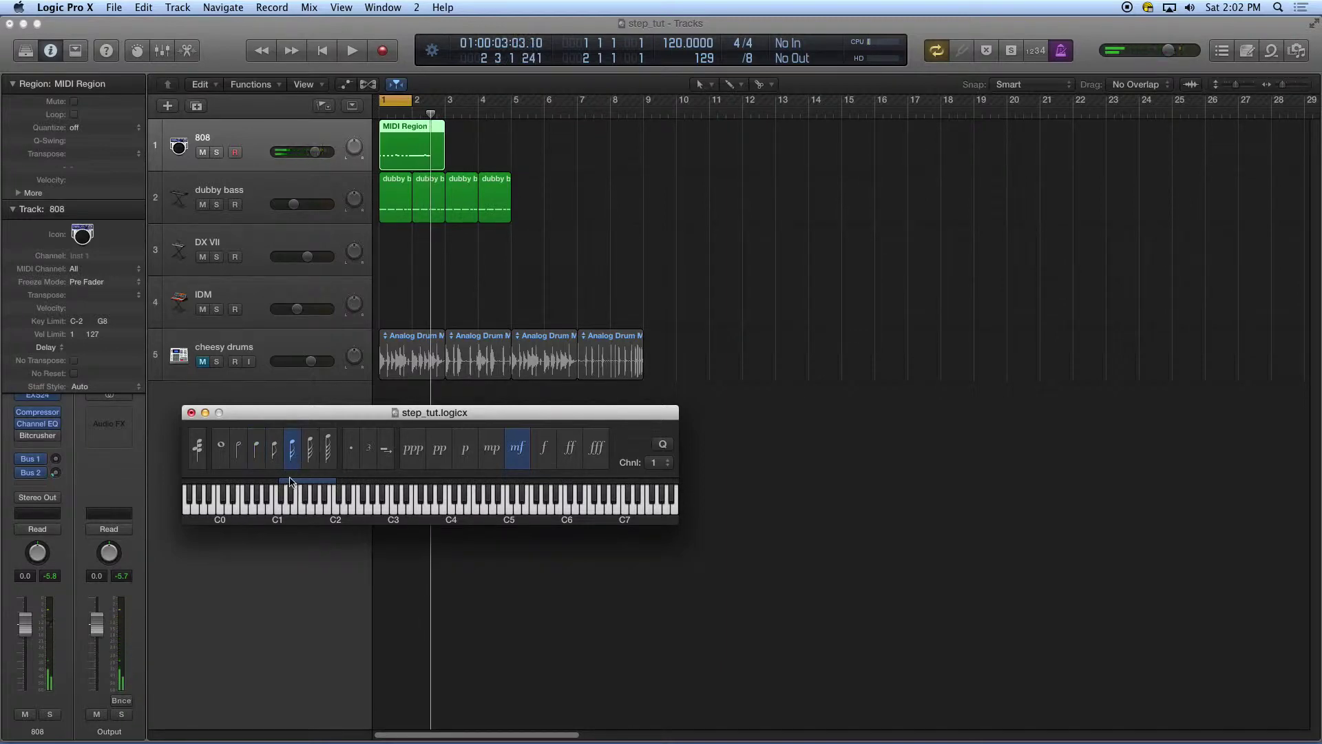
Finish the two-bar pattern with an eighth note and three more 16th notes
{"action": "left_click", "coordinate": [274, 448]}
{"action": "left_click", "coordinate": [308, 502]}
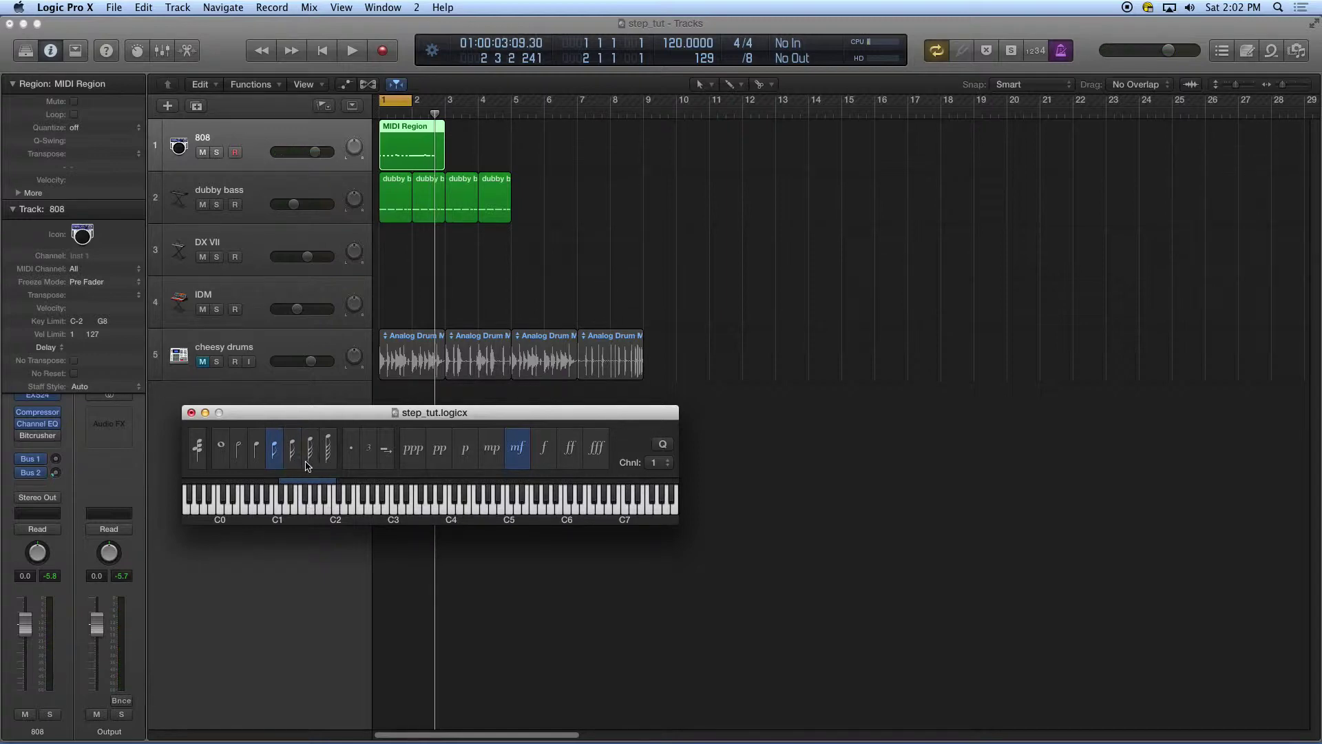
{"action": "left_click", "coordinate": [293, 451]}
{"action": "left_click", "coordinate": [323, 494]}
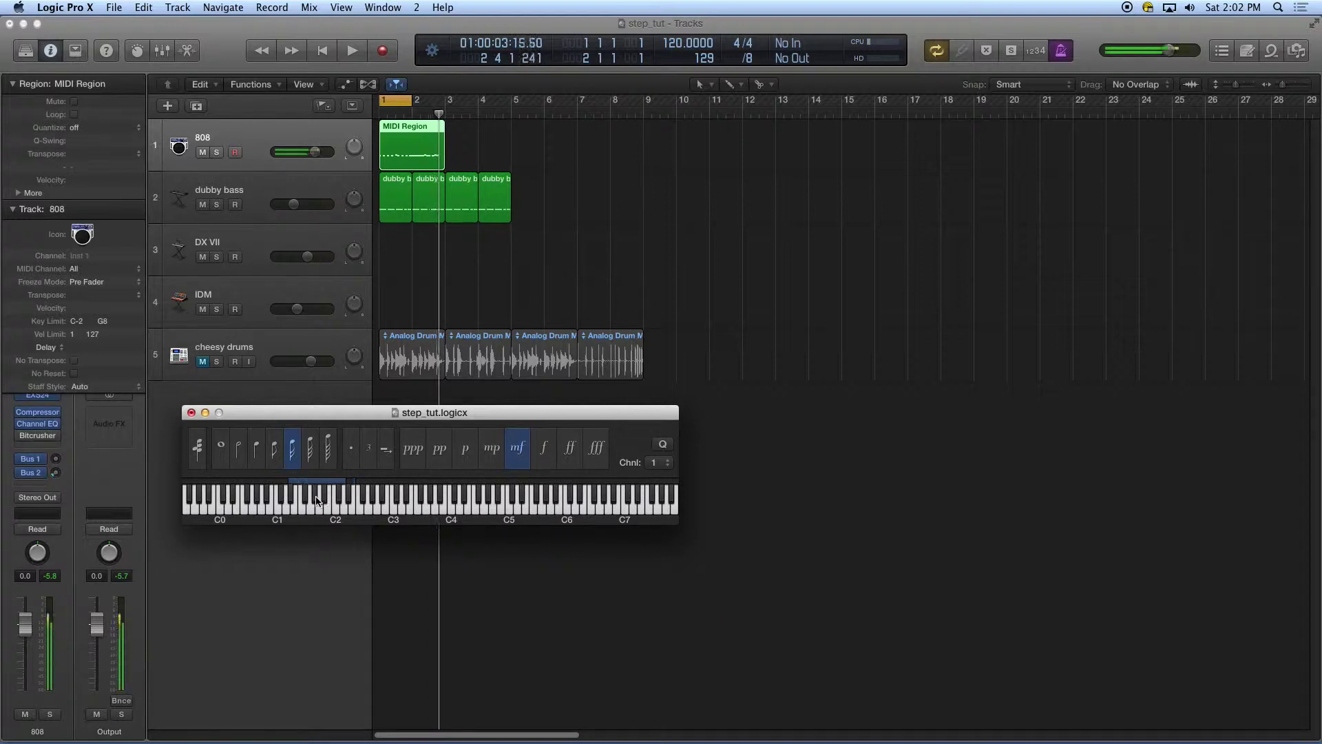
{"action": "left_click", "coordinate": [307, 497]}
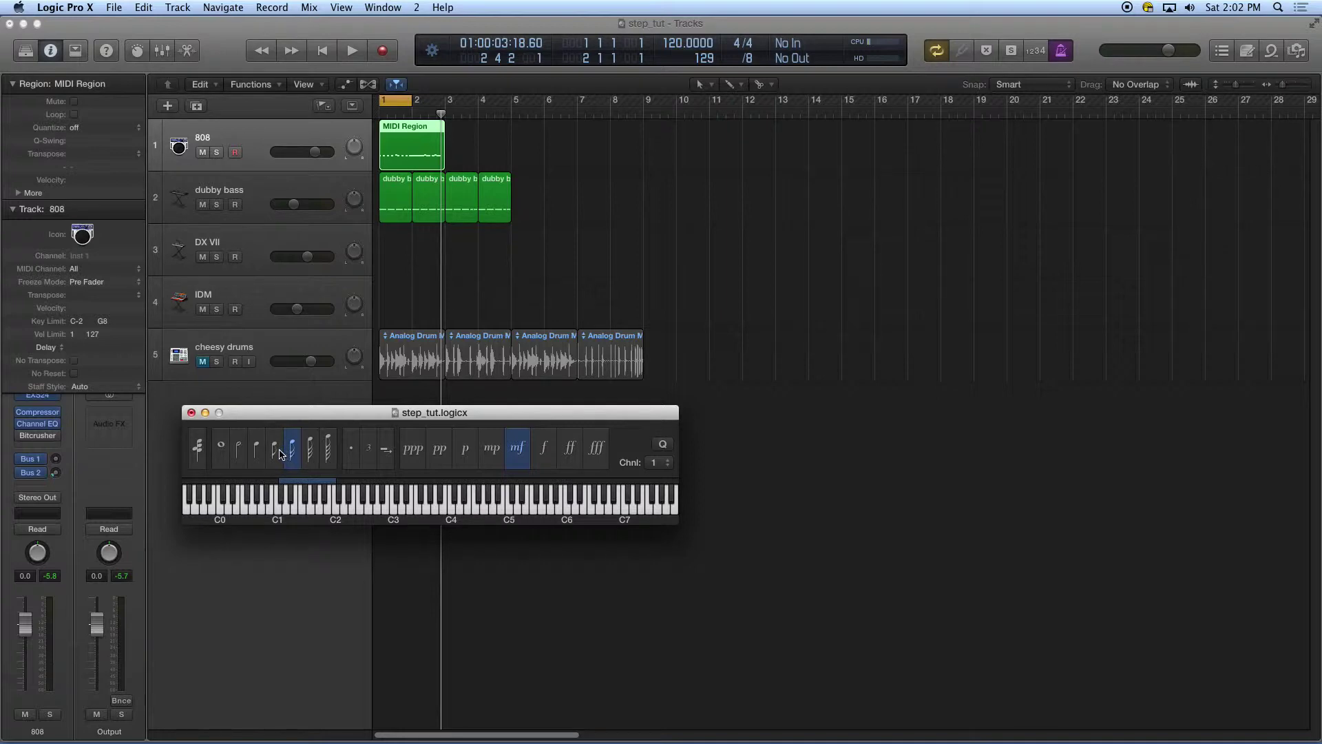
{"action": "left_click", "coordinate": [276, 454]}
{"action": "left_click", "coordinate": [294, 455]}
{"action": "left_click", "coordinate": [315, 501]}
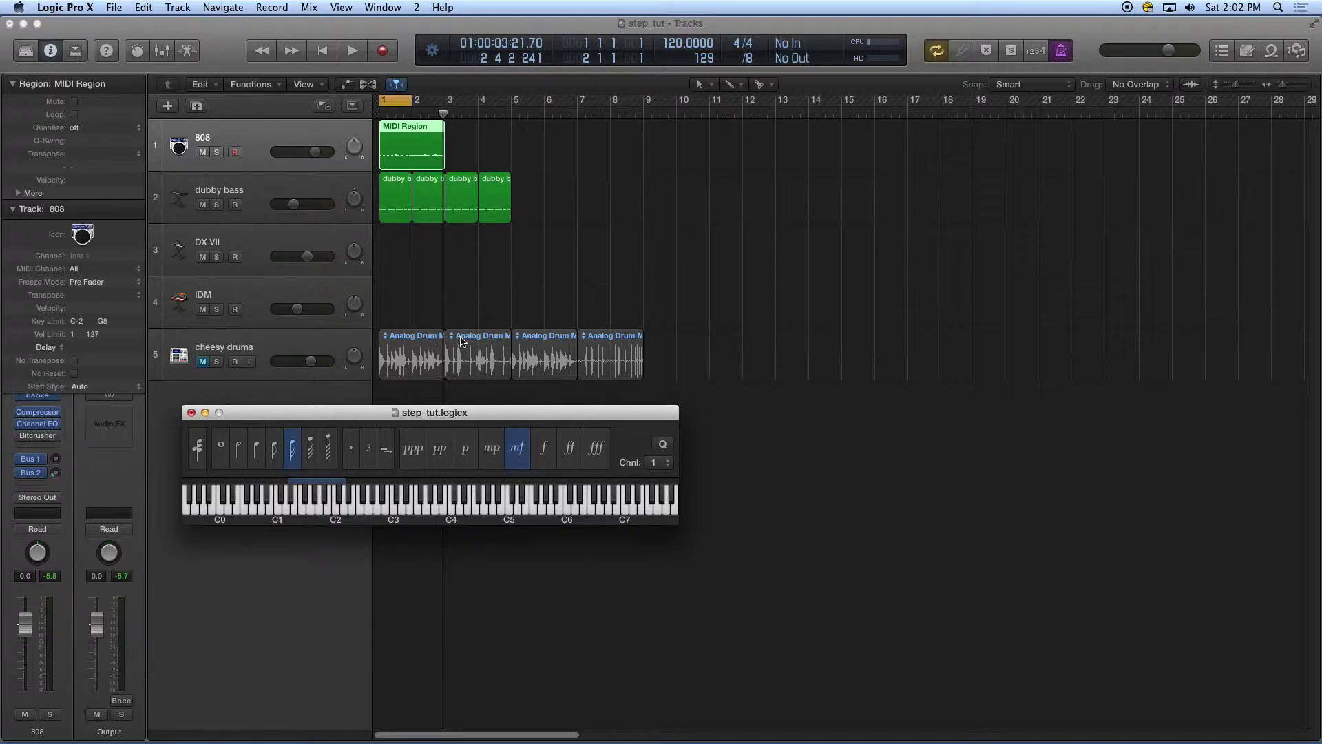
Solo the 808, play with the cycle extended to bar 3, and open its region in the Piano Roll
{"action": "left_click", "coordinate": [216, 153]}
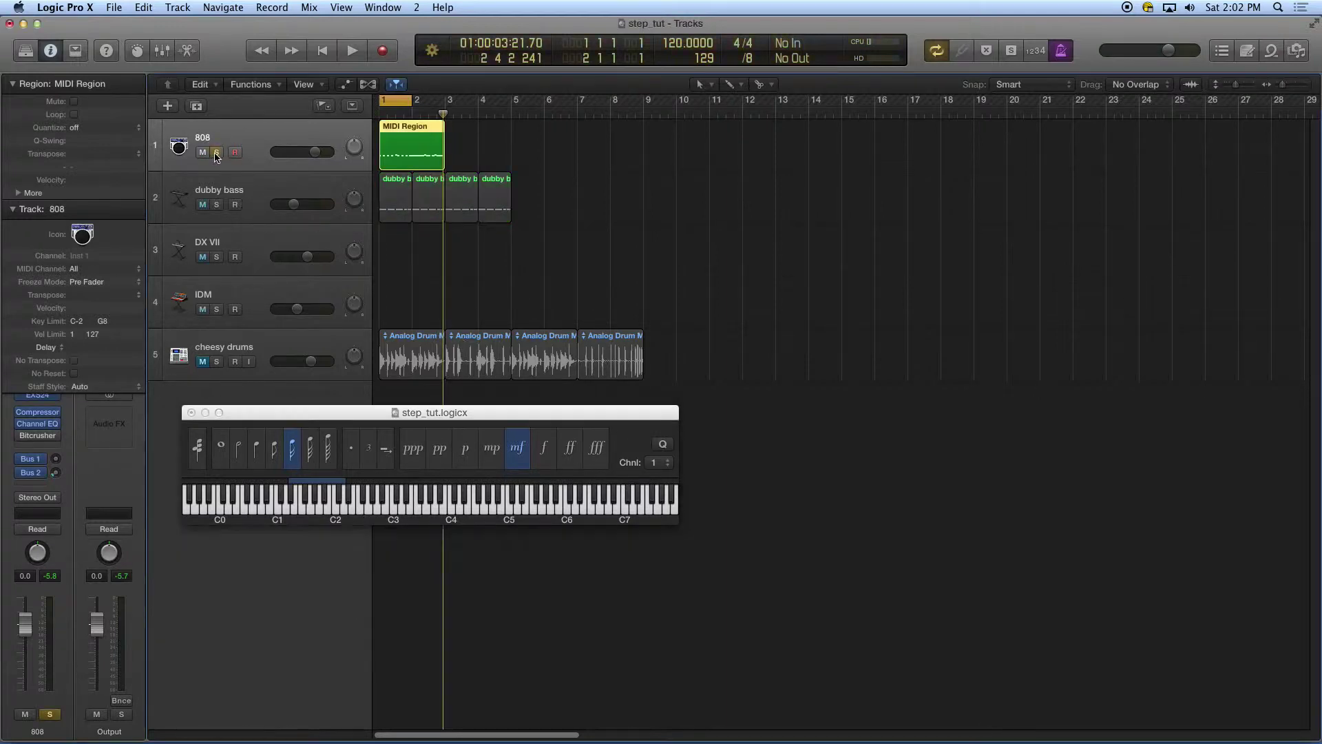
{"action": "key", "text": "space"}
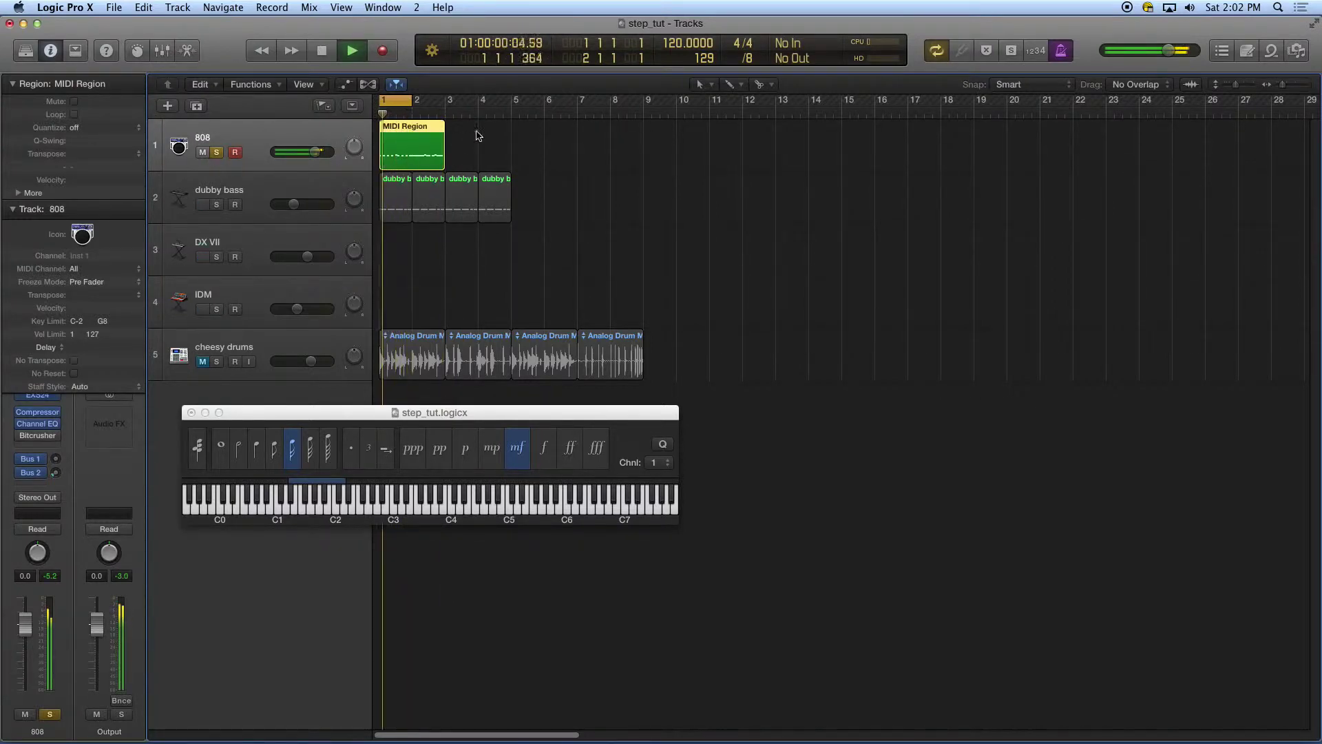
{"action": "left_click_drag", "start_coordinate": [408, 102], "coordinate": [441, 102]}
{"action": "double_click", "coordinate": [415, 131]}
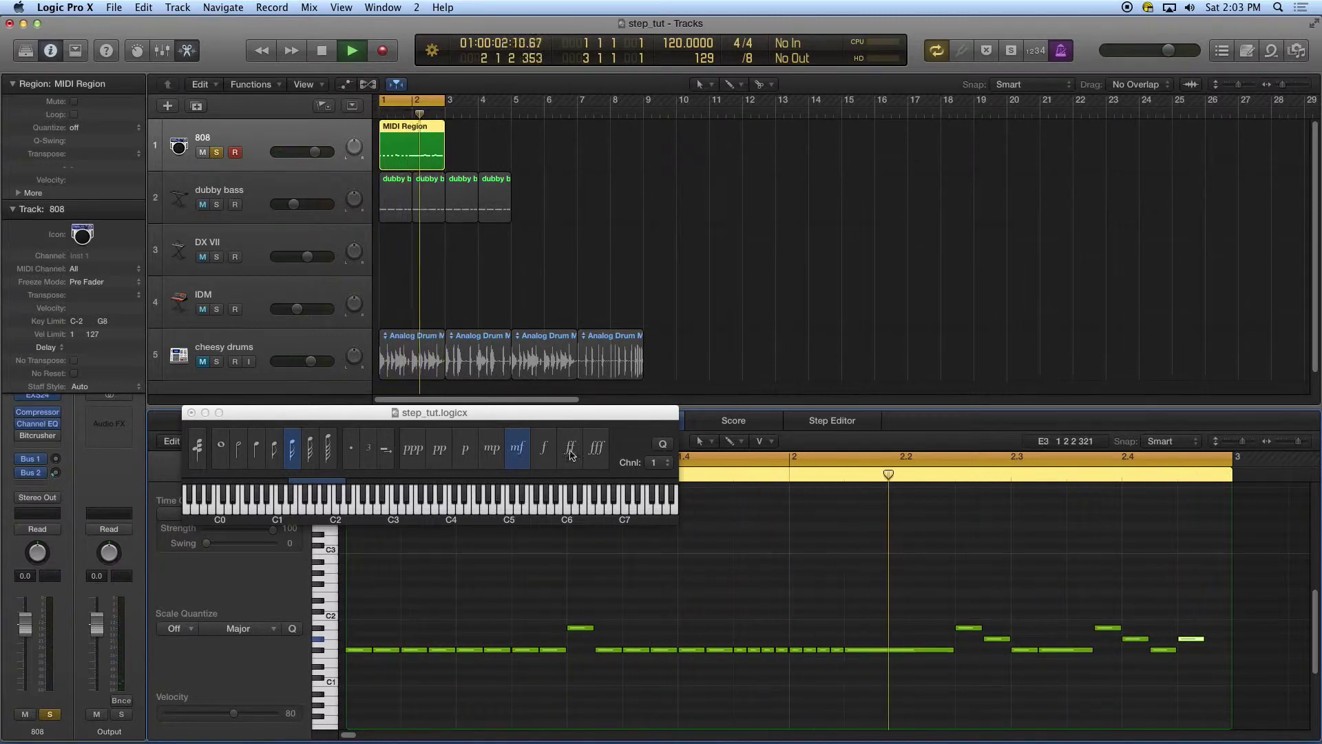
Stop playback, close the Step Input Keyboard, and reselect the 808 region
{"action": "left_click", "coordinate": [576, 271]}
{"action": "key", "text": "space"}
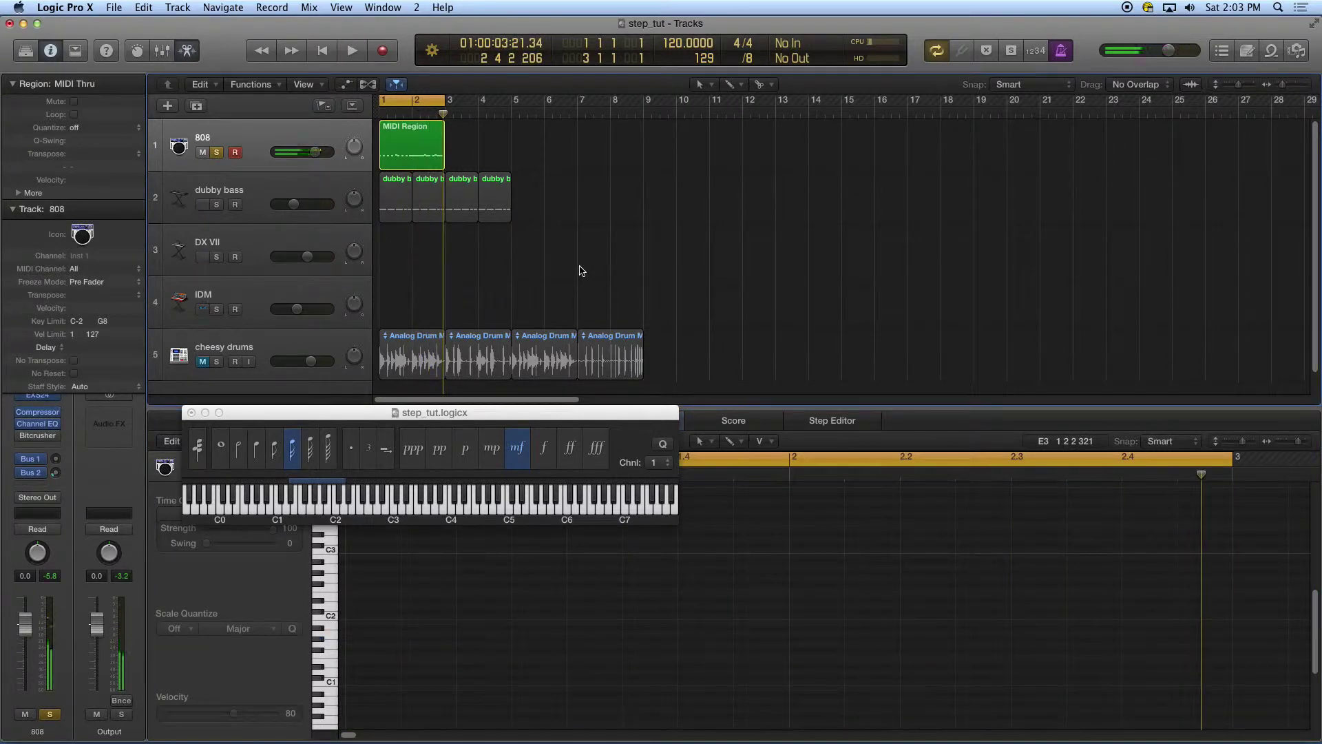
{"action": "left_click", "coordinate": [191, 414]}
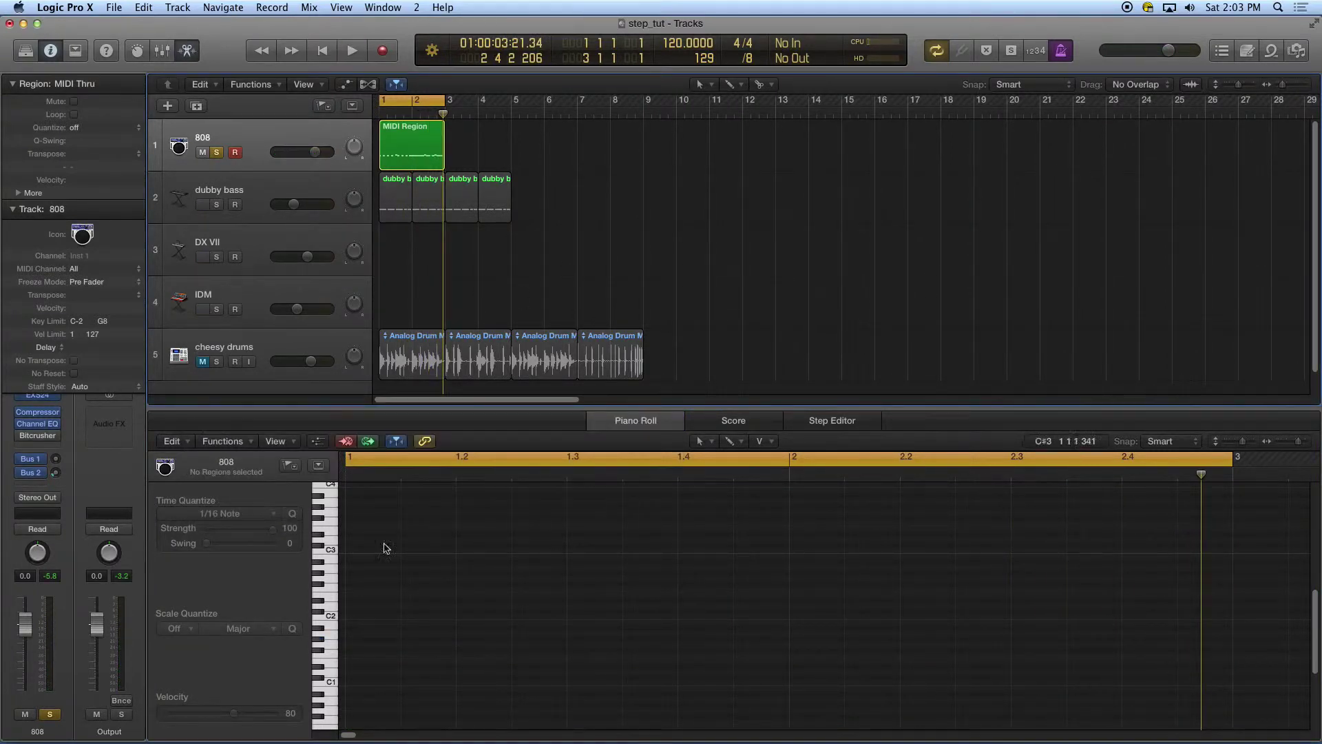
{"action": "left_click", "coordinate": [427, 143]}
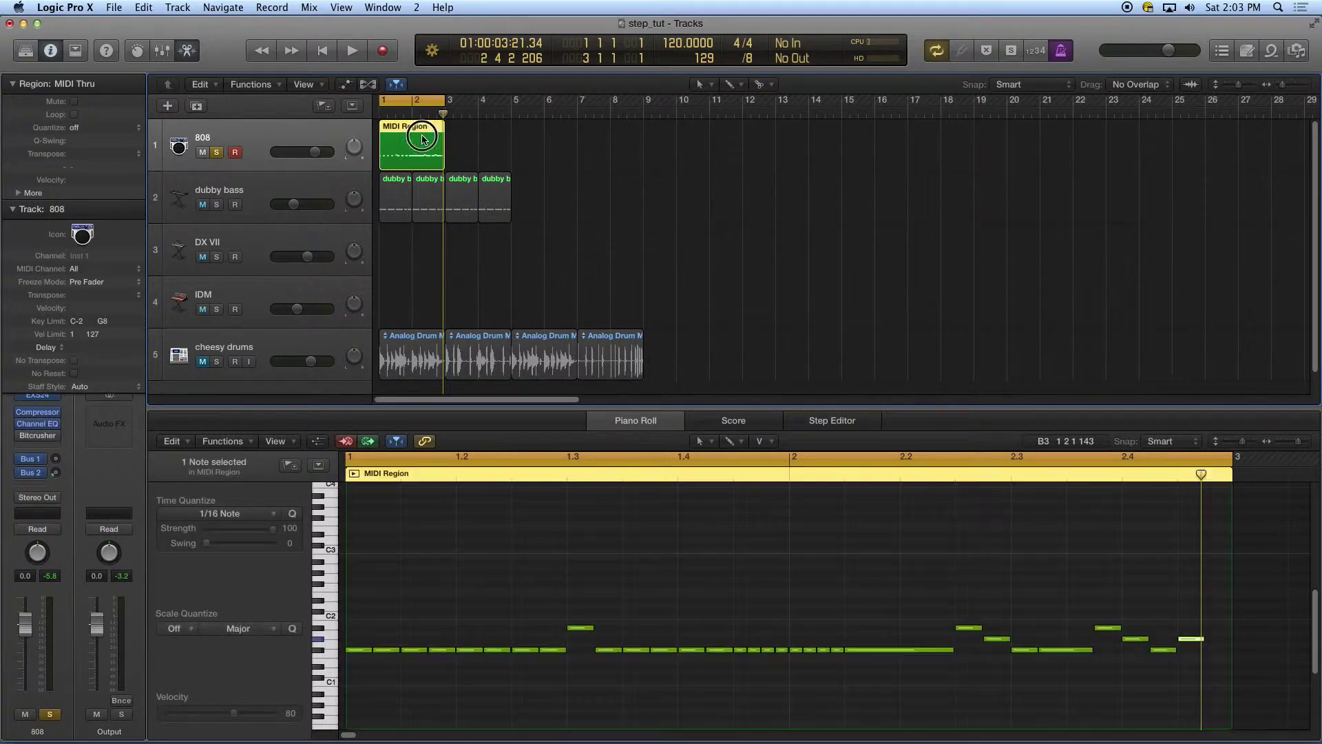
Apply the Random Velocity MIDI Transform (40–127) to all 31 notes, audition, and close it
{"action": "left_click", "coordinate": [248, 441]}
{"action": "mouse_move", "coordinate": [261, 560]}
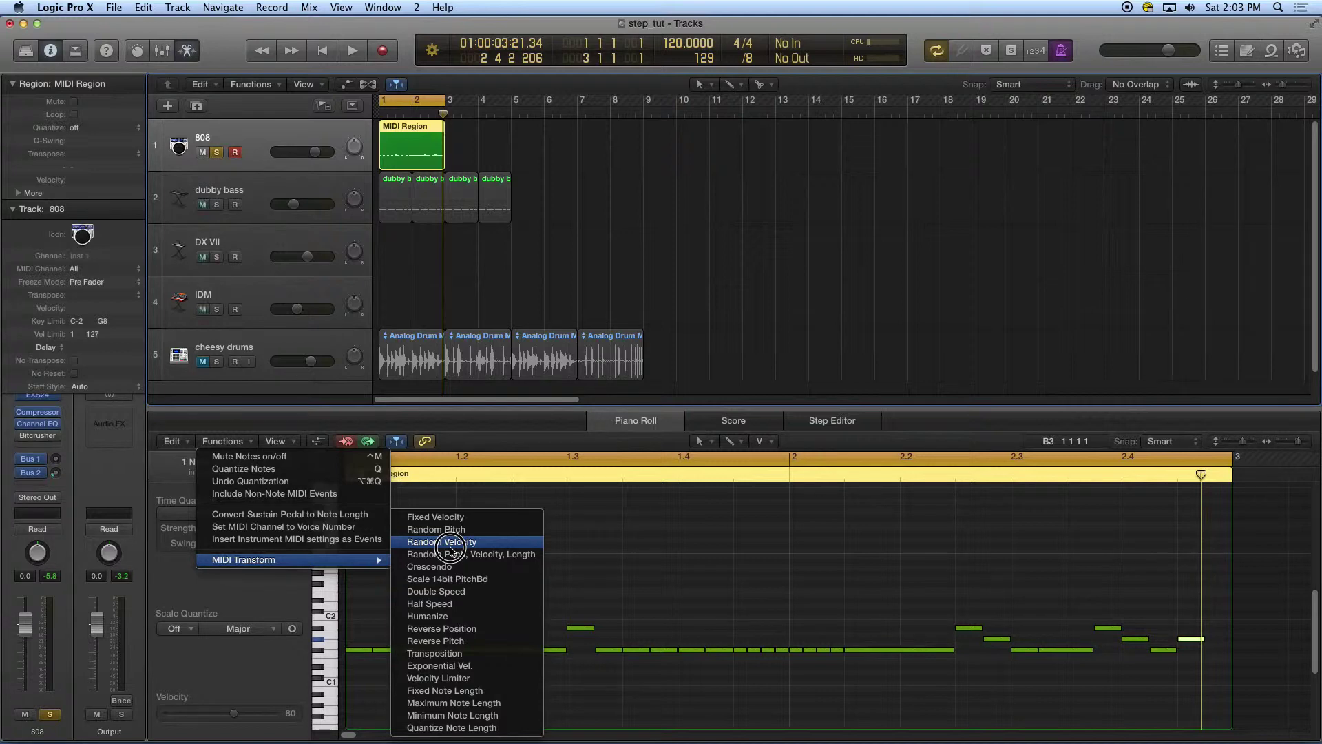
{"action": "left_click", "coordinate": [451, 549]}
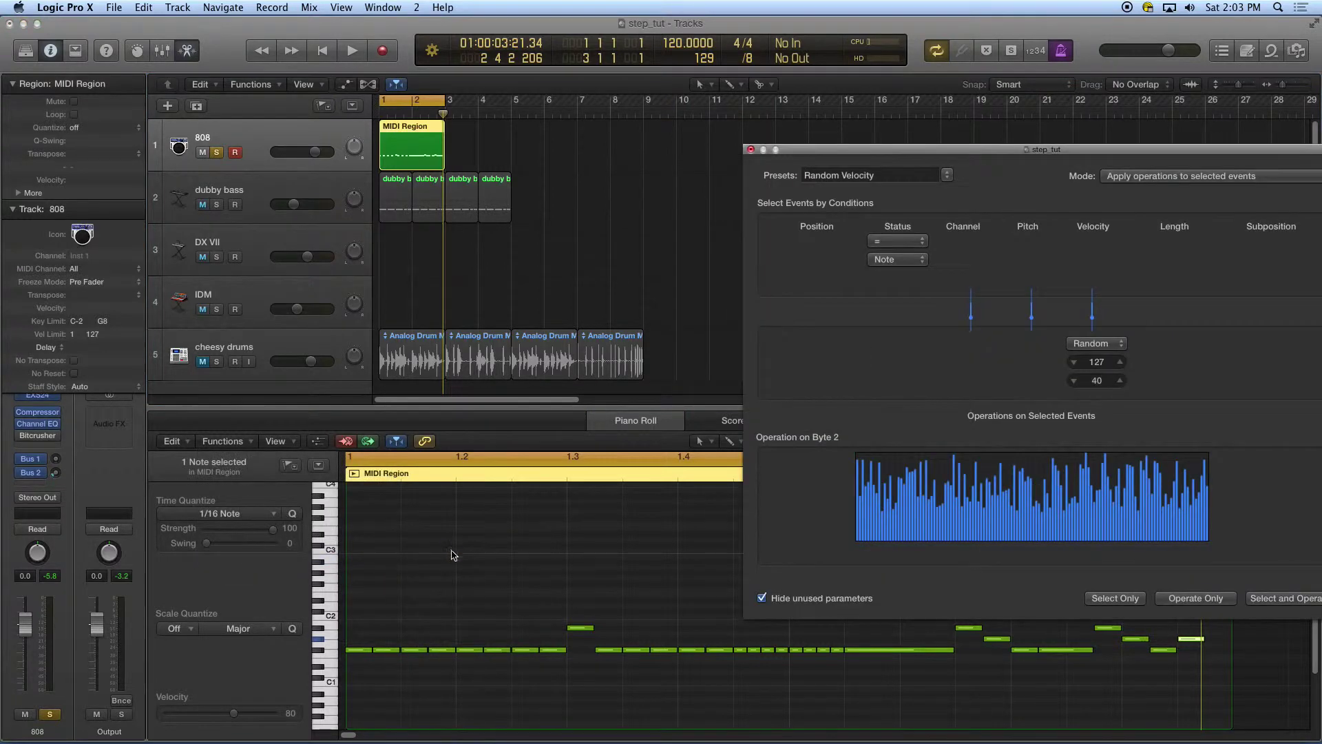
{"action": "left_click", "coordinate": [1285, 599]}
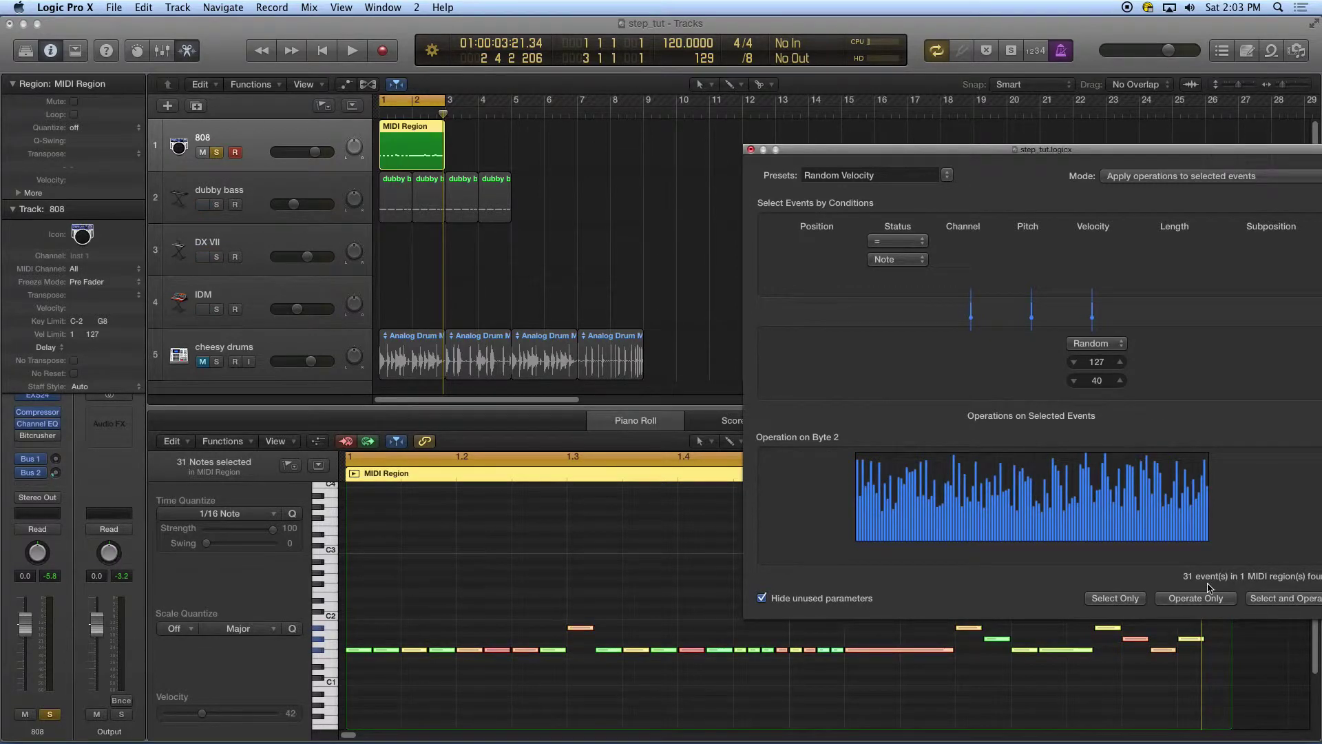
{"action": "left_click", "coordinate": [697, 336]}
{"action": "key", "text": "space"}
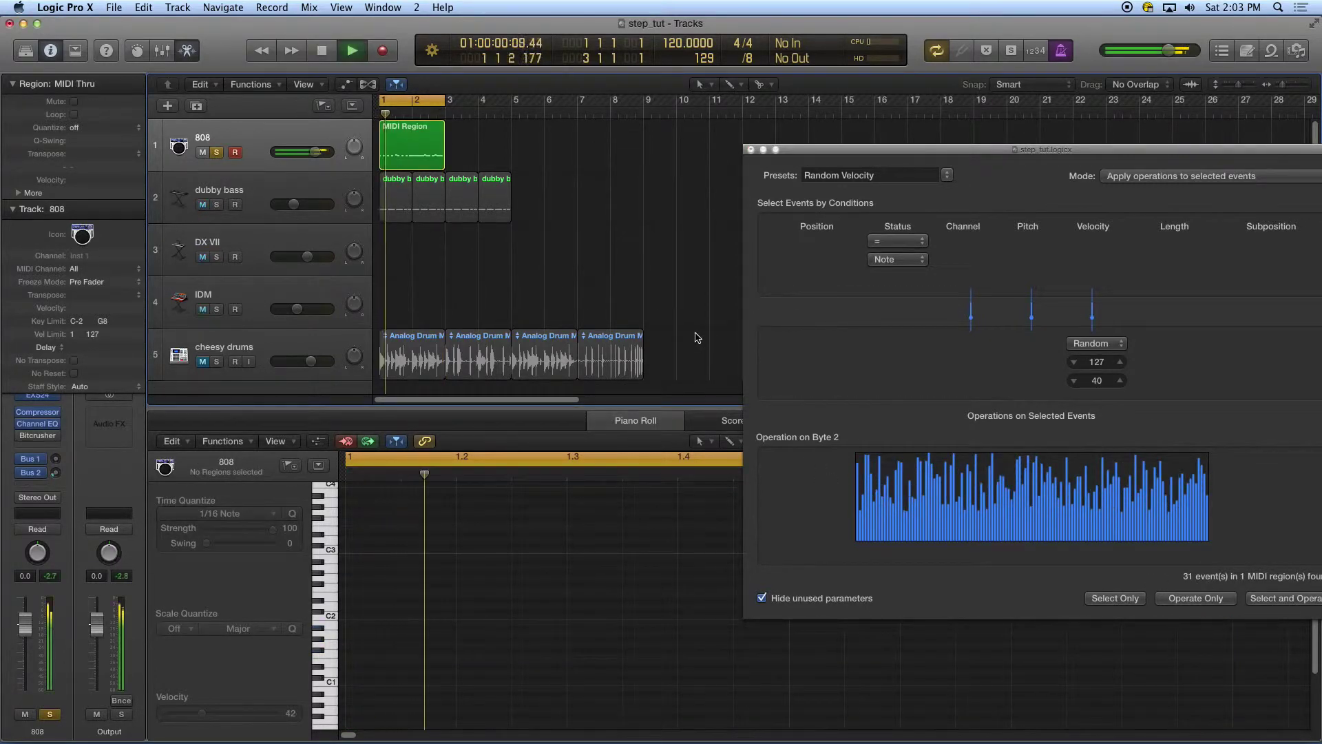
{"action": "left_click", "coordinate": [751, 150]}
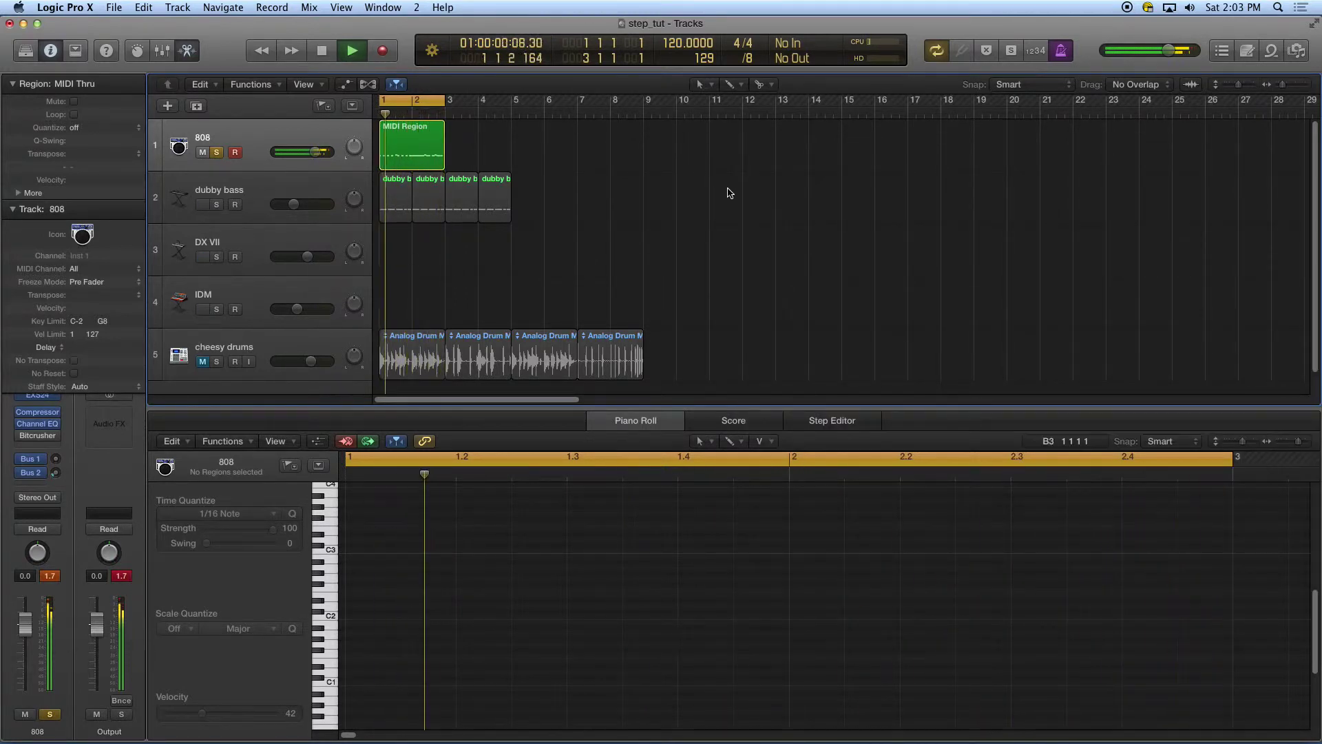
Undo the random velocities and pick out early accent notes at 1.1.1, 1.1.4, 1.2.3 and 1.3.3
{"action": "left_click", "coordinate": [435, 160]}
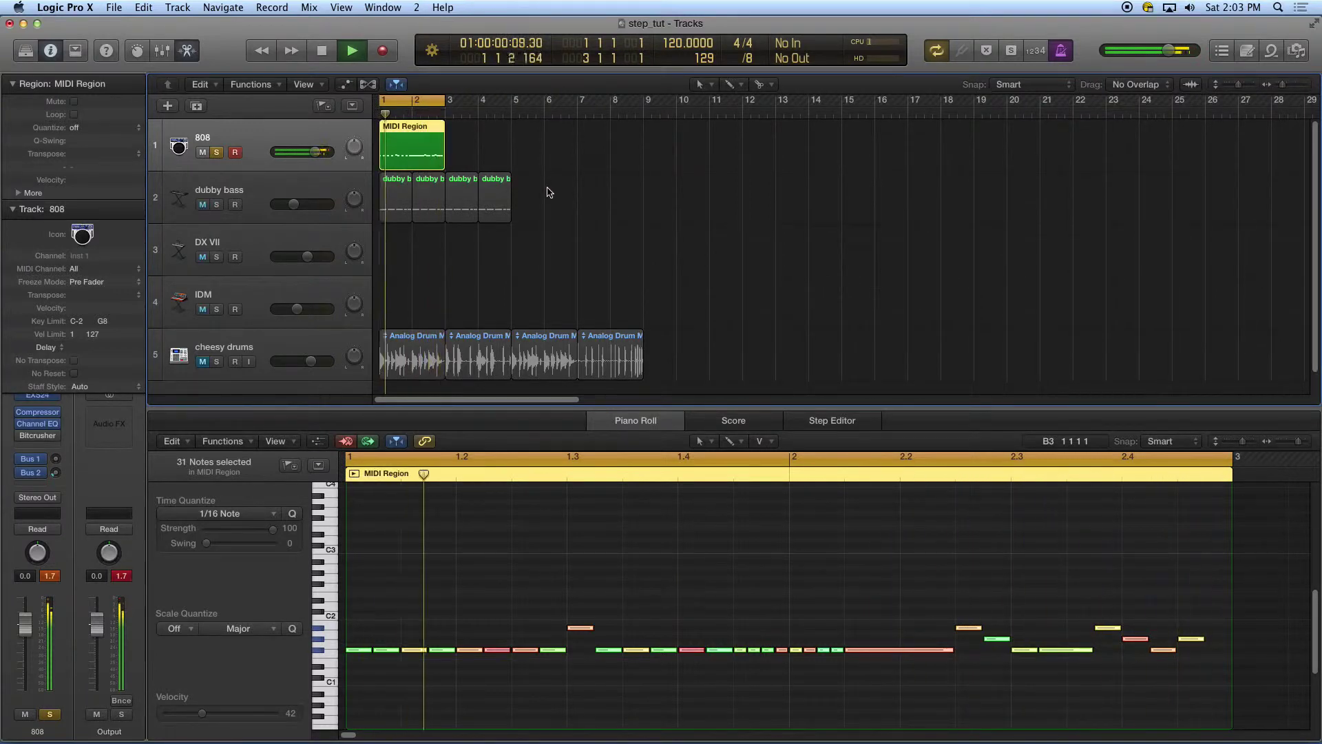
{"action": "key", "text": "space"}
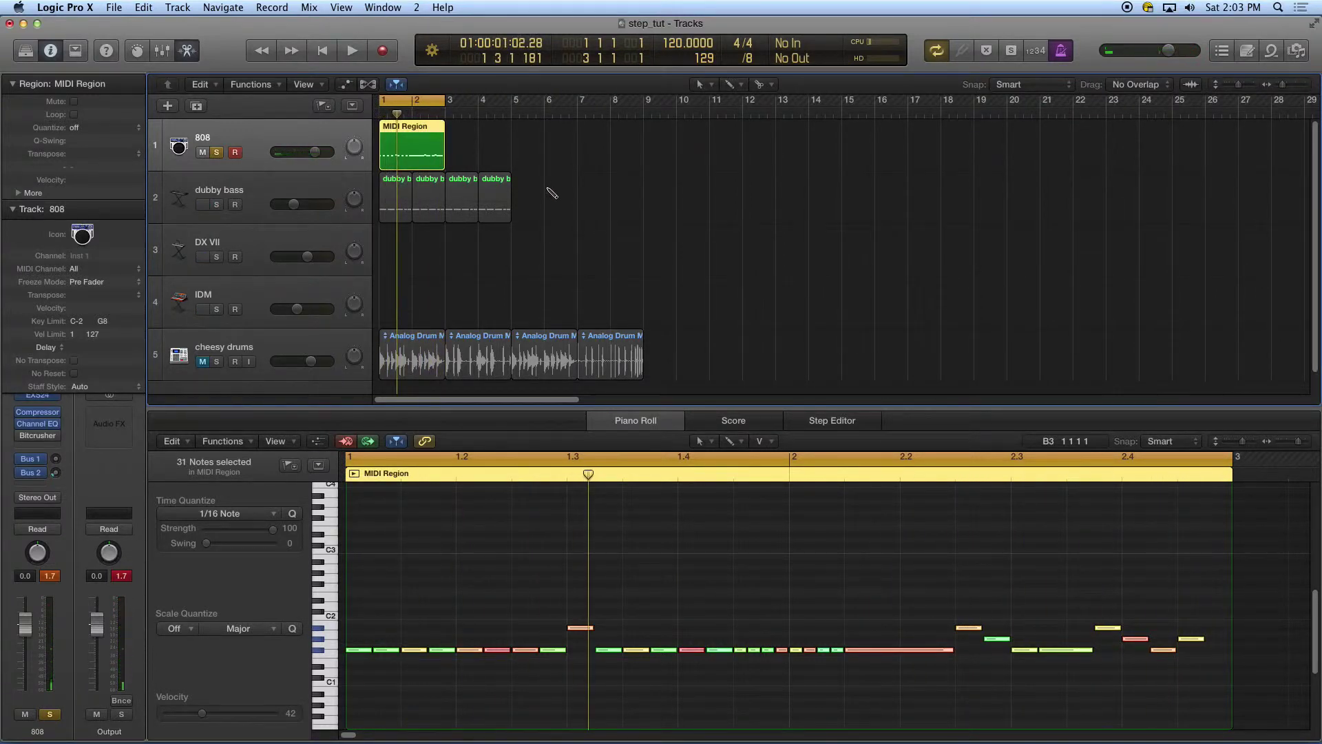
{"action": "key", "text": "super+z"}
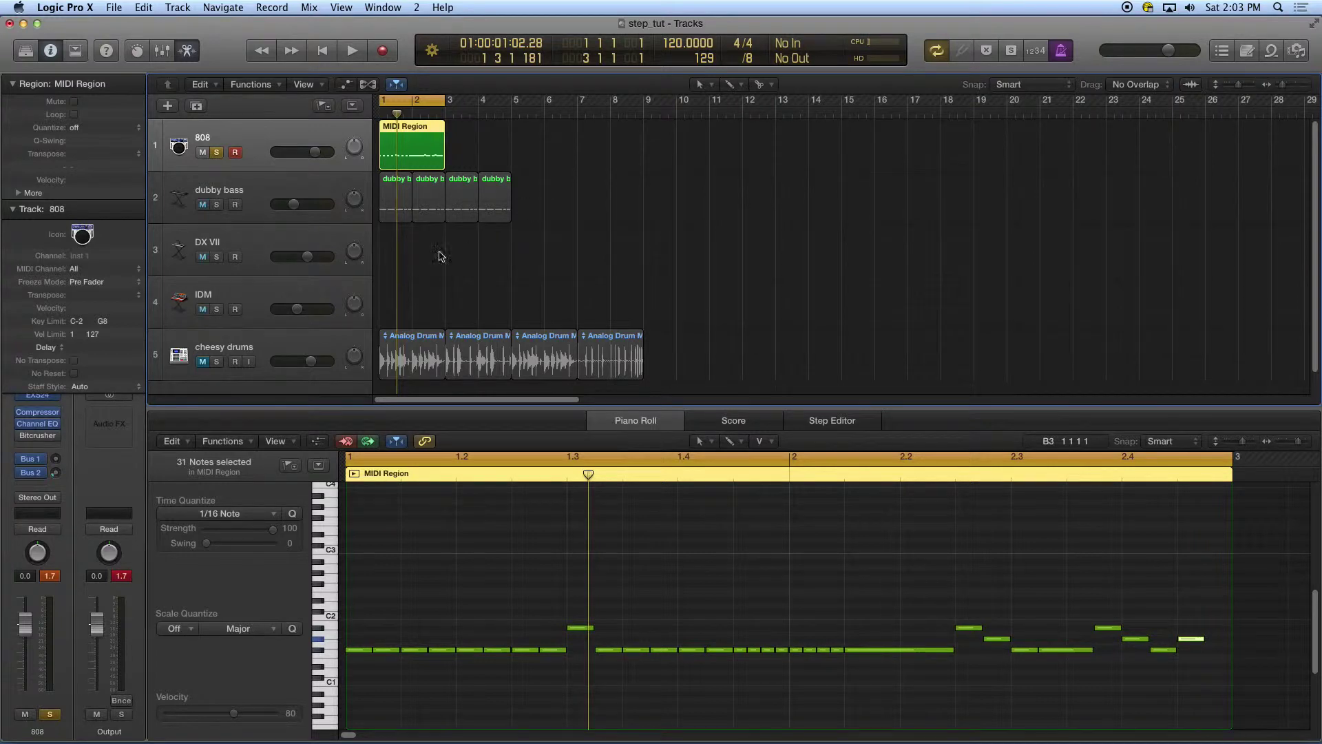
{"action": "left_click", "coordinate": [363, 653]}
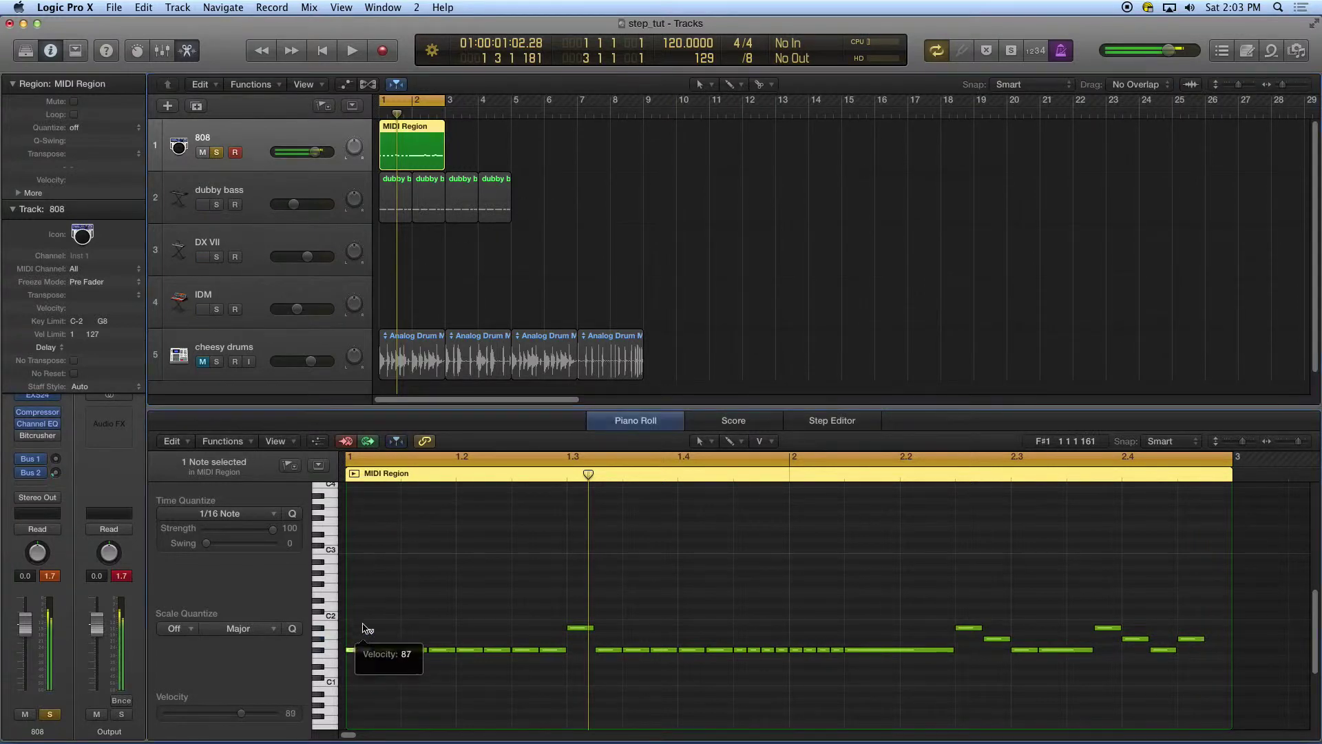
{"action": "left_click", "coordinate": [441, 651]}
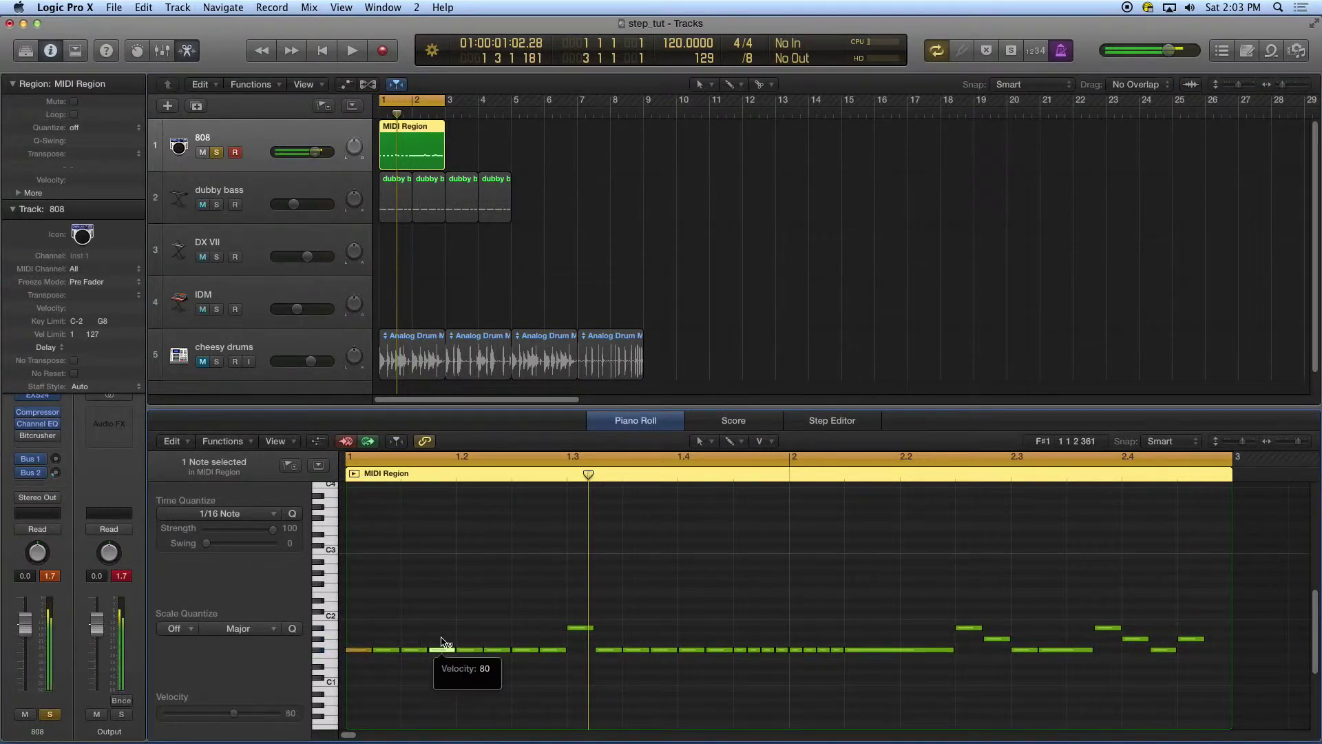
{"action": "left_click", "coordinate": [527, 651]}
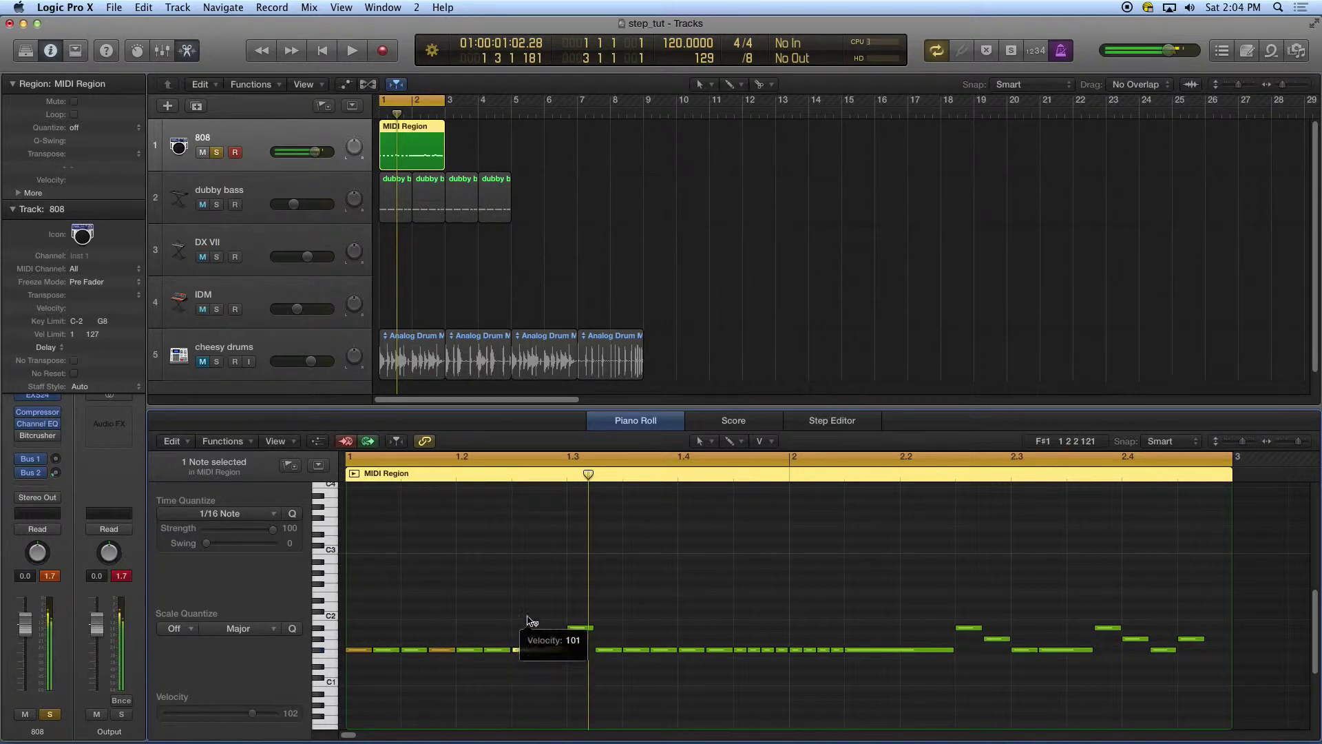
{"action": "left_click", "coordinate": [639, 651]}
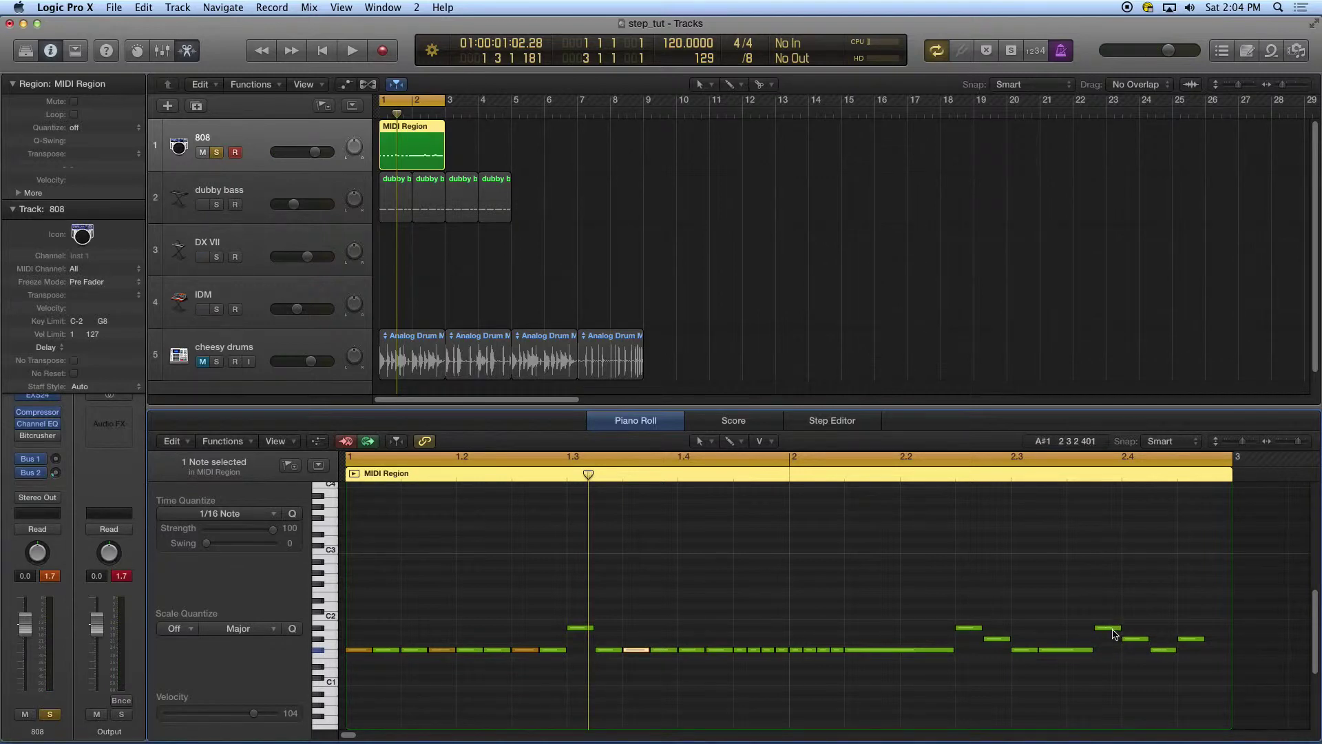
Copy the last G#1 note to the end of bar 2 and play the pattern back
{"action": "mouse_move", "coordinate": [1193, 643]}
{"action": "left_click", "coordinate": [1193, 641]}
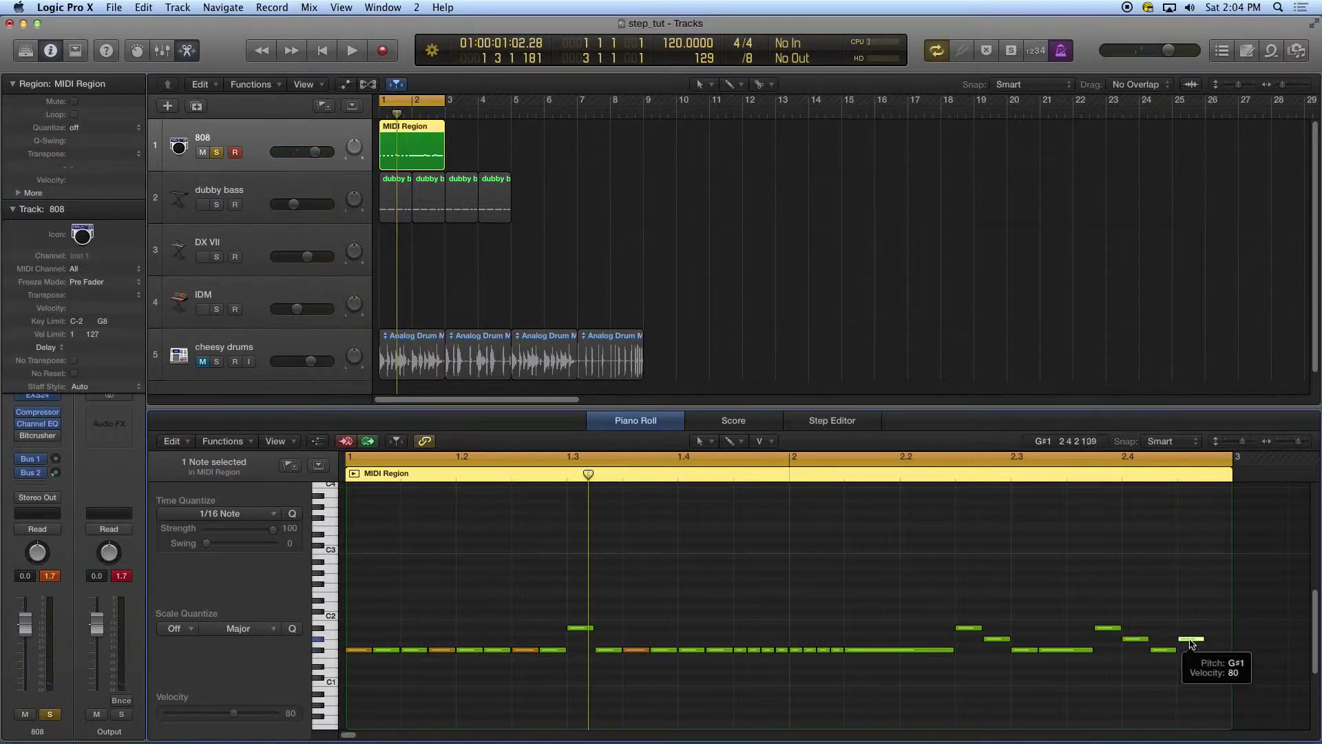
{"action": "left_click_drag", "start_coordinate": [1193, 641], "coordinate": [1221, 650]}
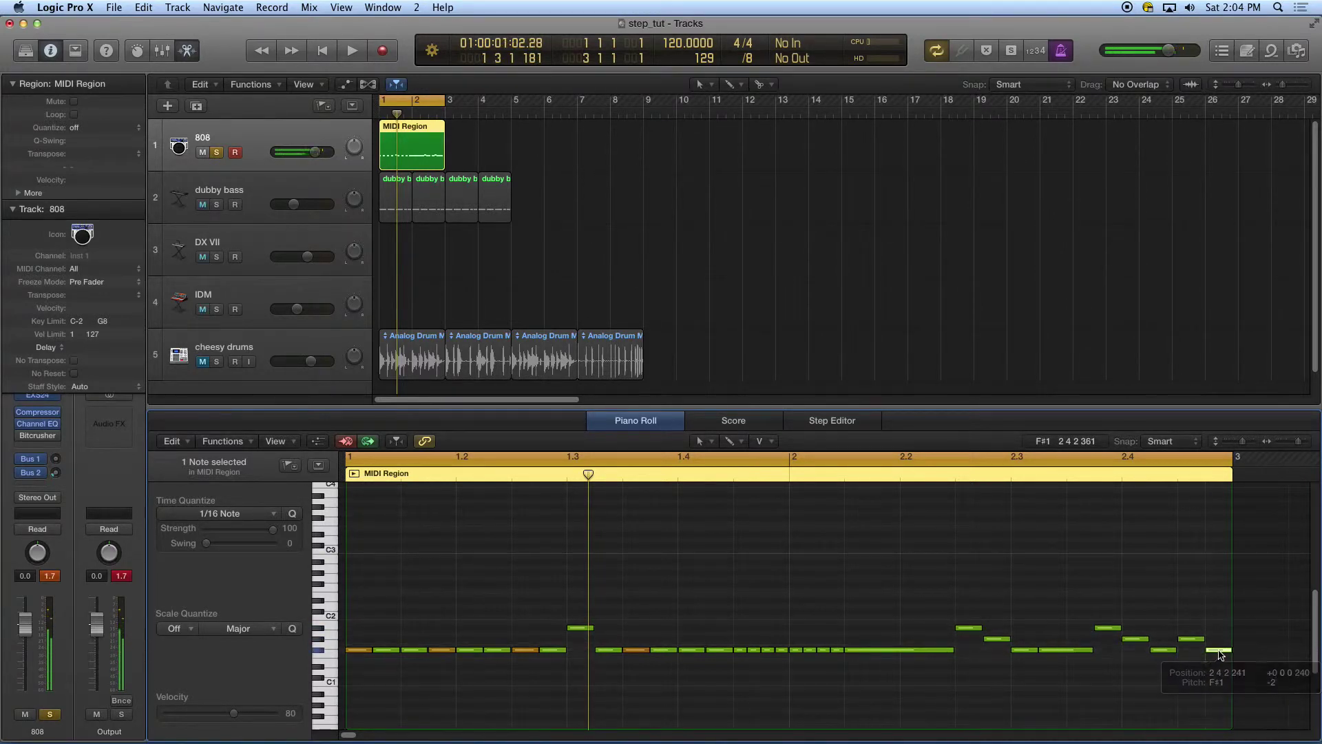
{"action": "left_click", "coordinate": [1139, 640]}
{"action": "key", "text": "space"}
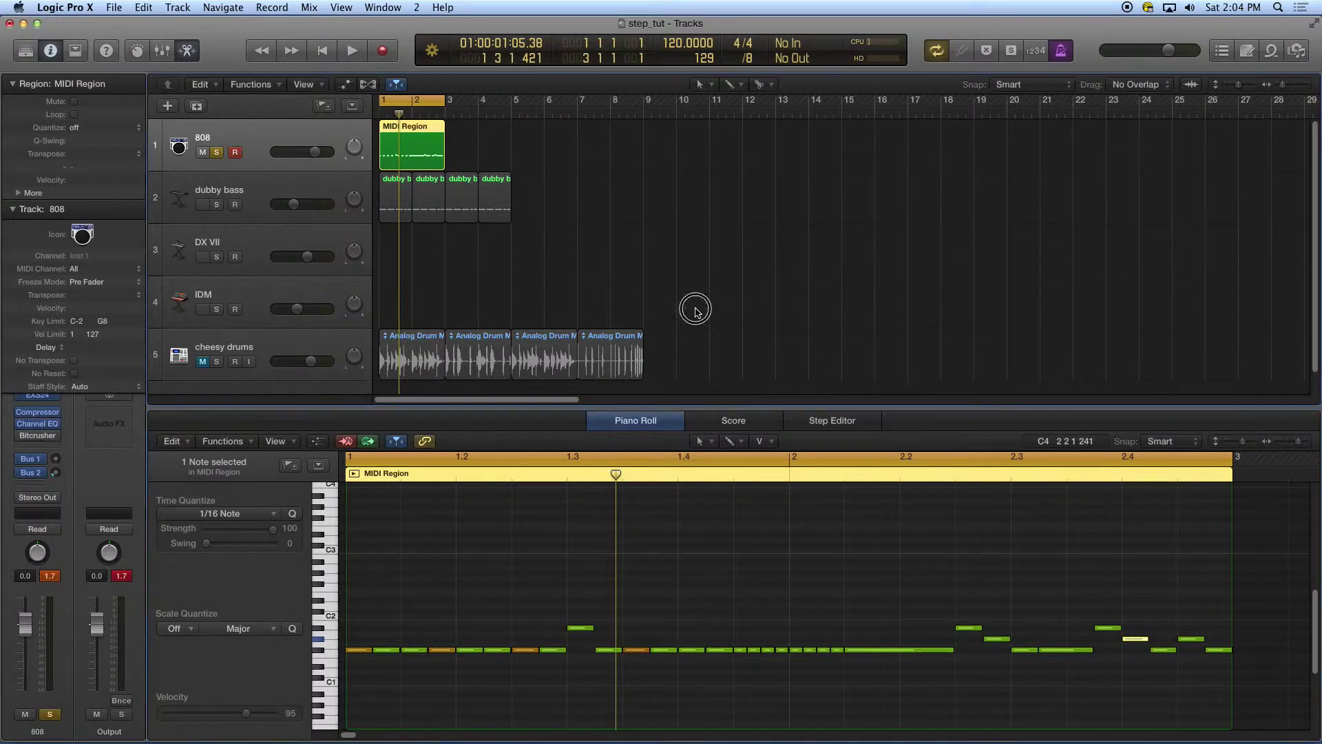
{"action": "left_click", "coordinate": [694, 309]}
{"action": "left_click", "coordinate": [403, 139]}
{"action": "key", "text": "space"}
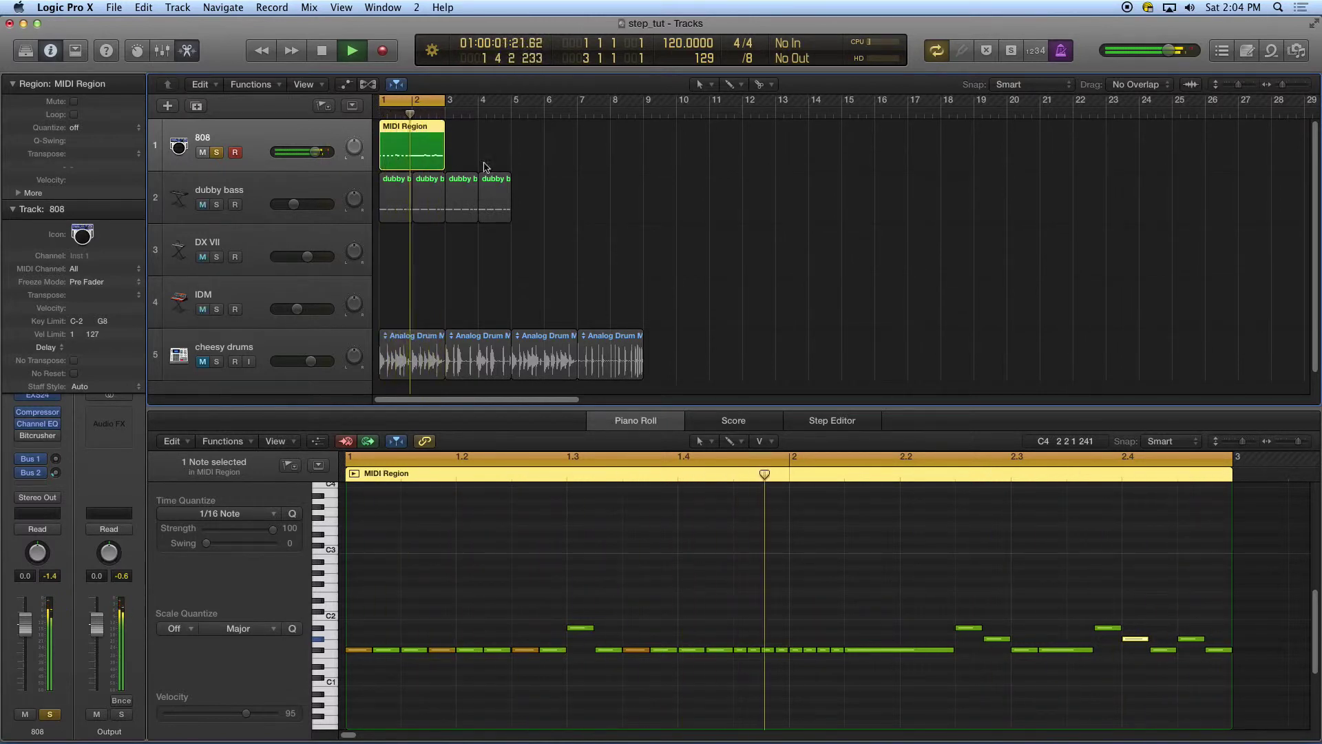
Return to bar 1 and step-enter four C1 quarter notes across bar 1
{"action": "key", "text": "space"}
{"action": "key", "text": "Return"}
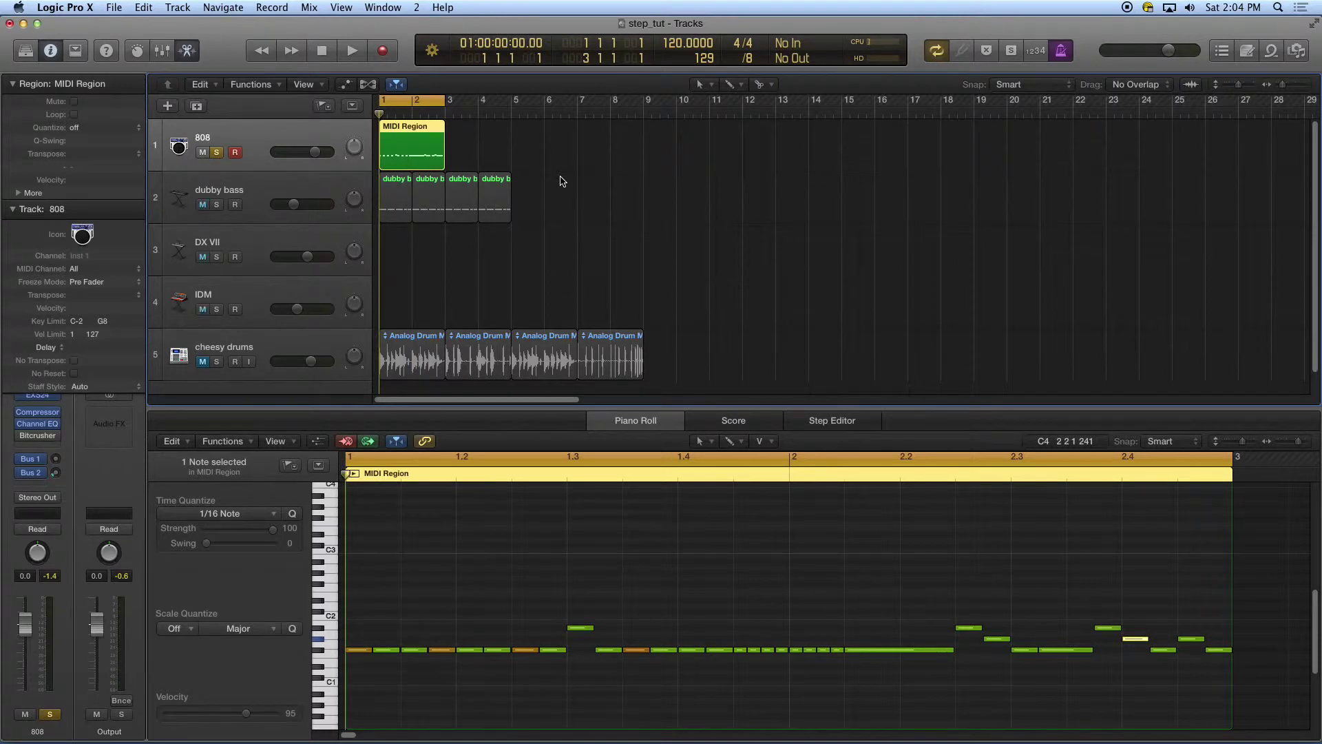
{"action": "key", "text": "alt+super+k"}
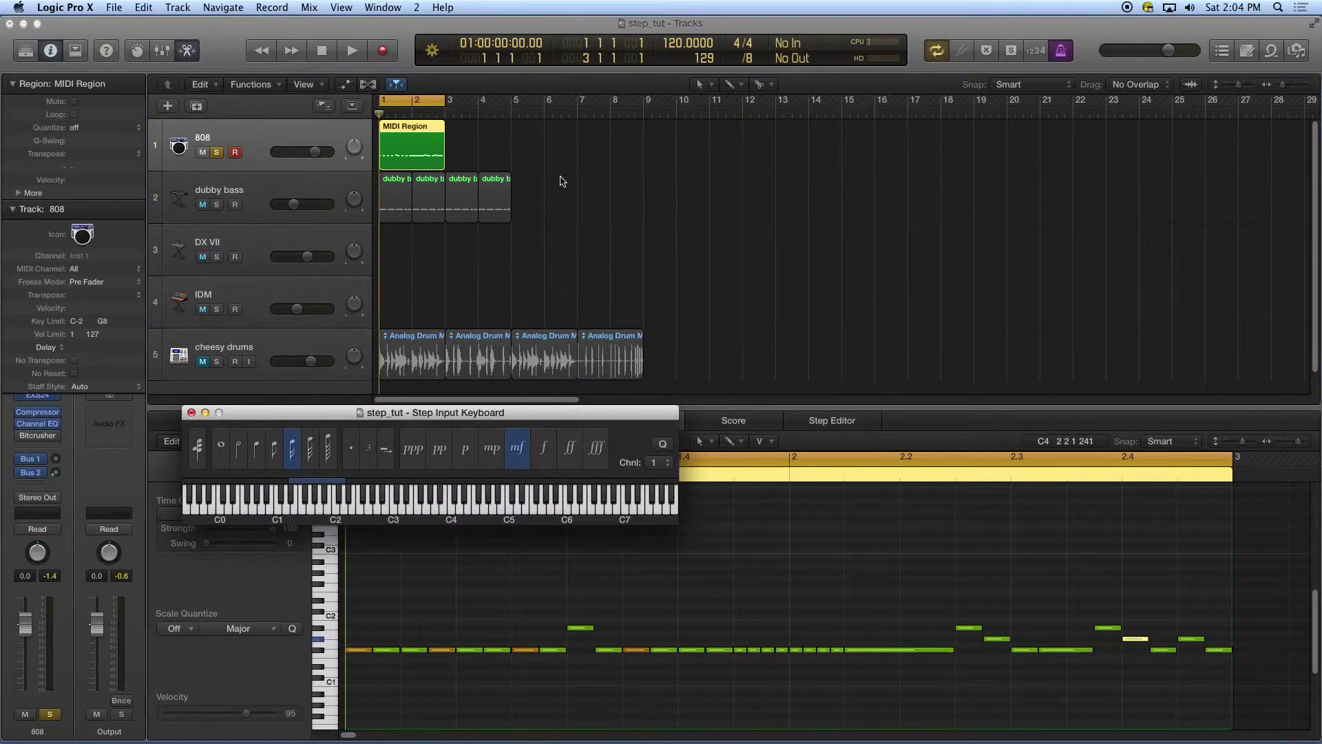
{"action": "left_click", "coordinate": [257, 456]}
{"action": "left_click", "coordinate": [279, 509]}
{"action": "left_click", "coordinate": [279, 510]}
{"action": "left_click", "coordinate": [278, 509]}
{"action": "left_click", "coordinate": [279, 510]}
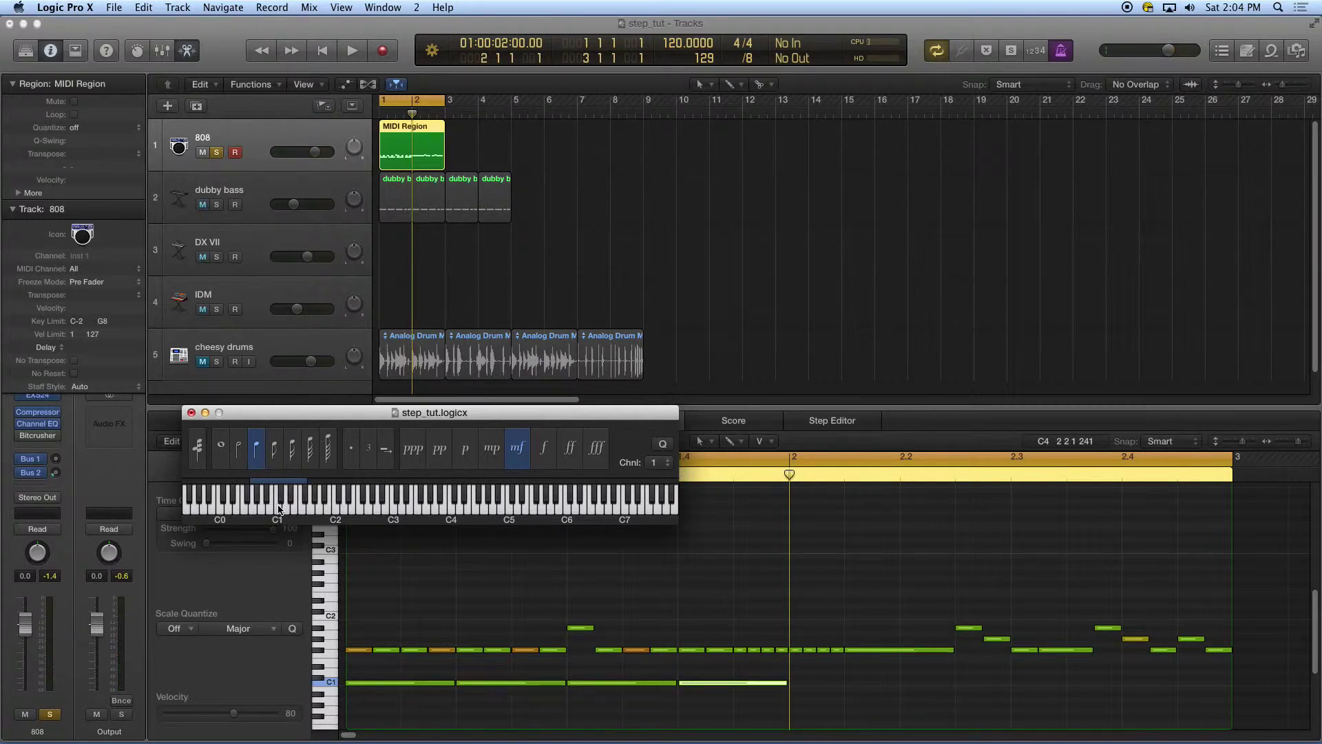
Add a C0 quarter at bar 2, C1 quarters at 2.2 and 2.3, and C1 eighths at 2.4
{"action": "left_click", "coordinate": [223, 506]}
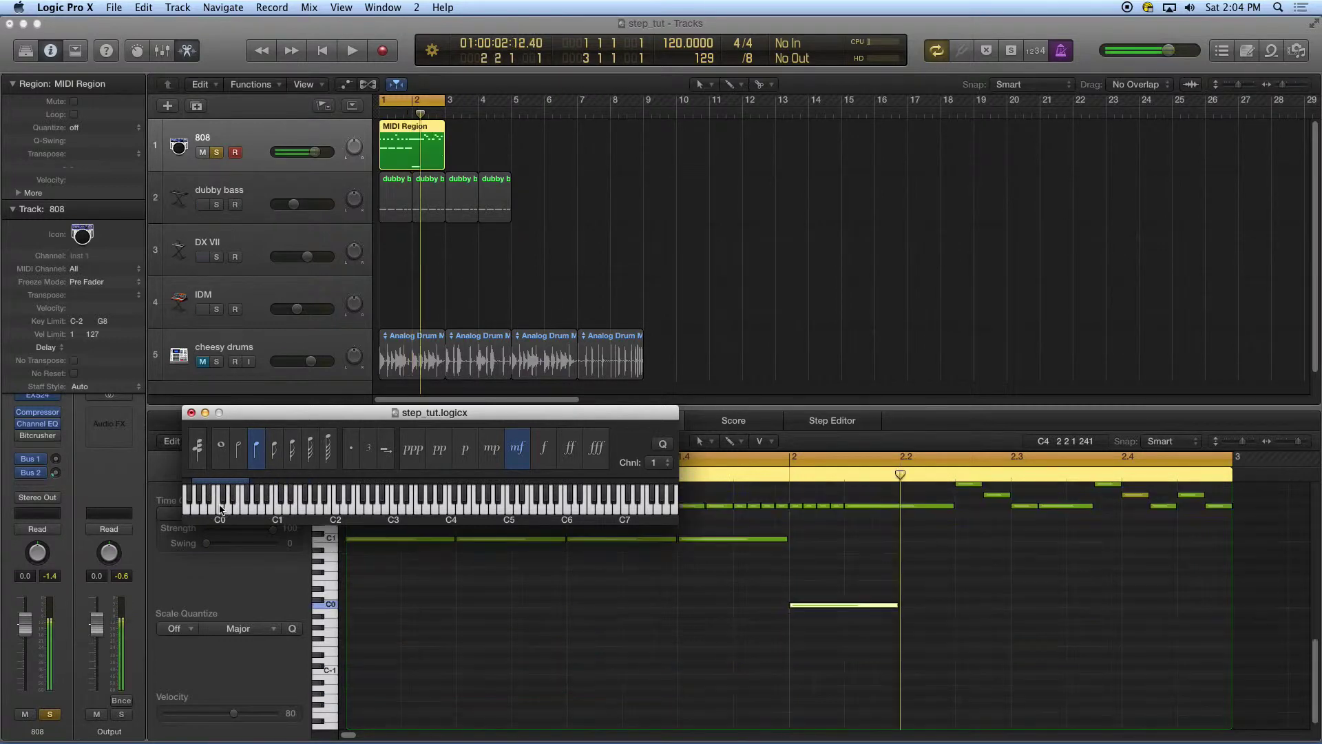
{"action": "left_click", "coordinate": [279, 513]}
{"action": "left_click", "coordinate": [278, 513]}
{"action": "left_click", "coordinate": [274, 449]}
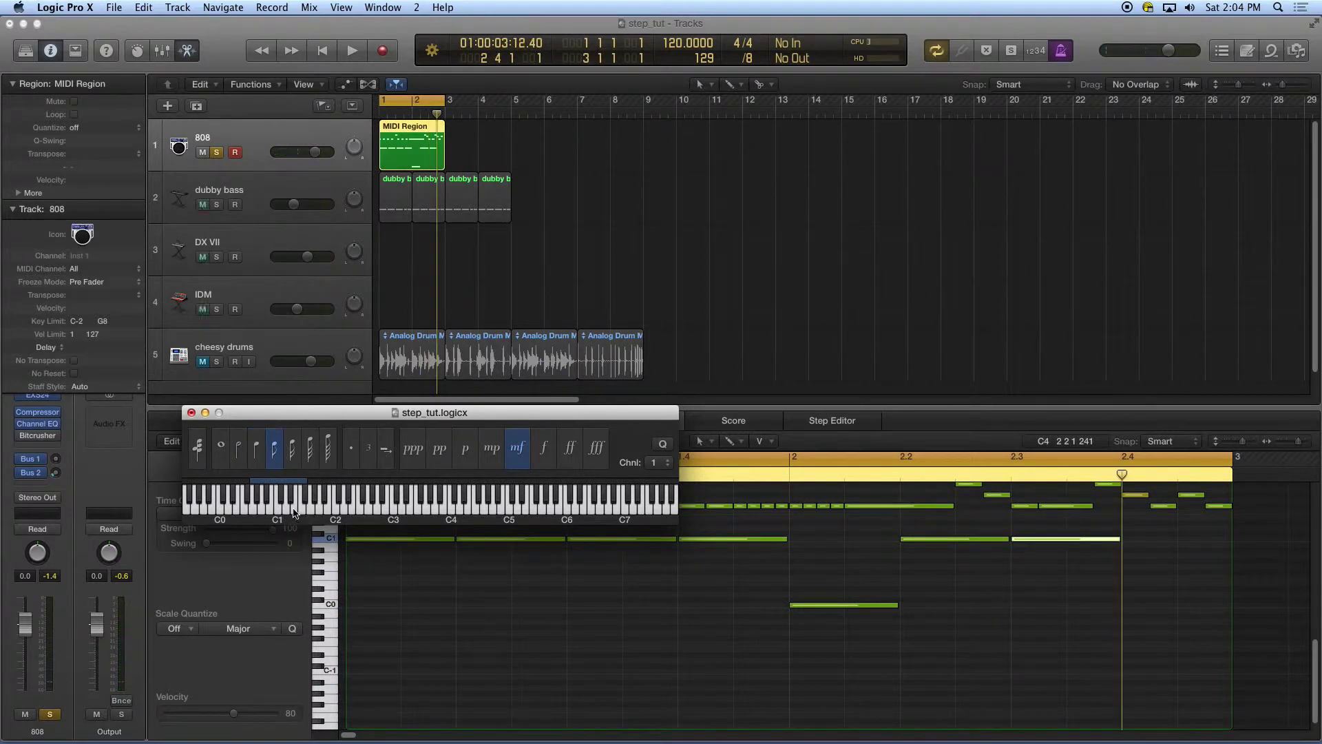
{"action": "left_click", "coordinate": [279, 513]}
{"action": "left_click", "coordinate": [279, 513]}
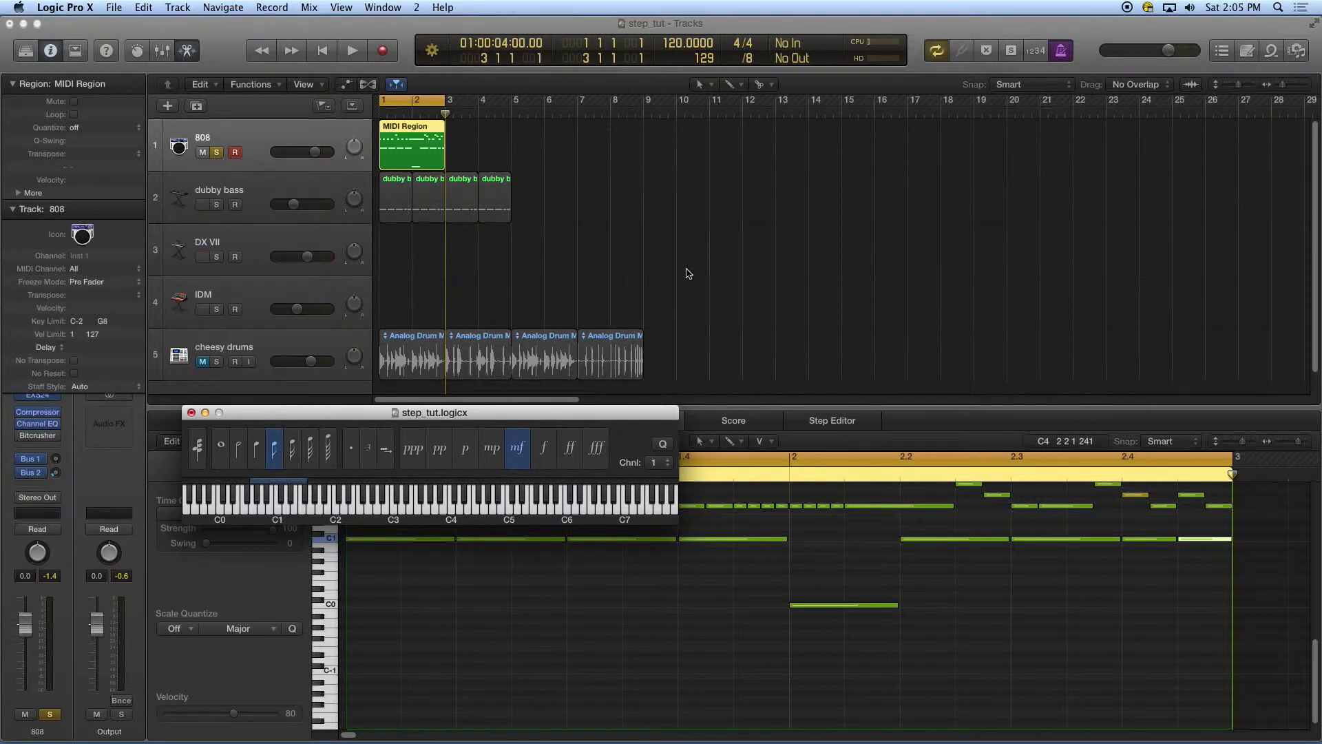
{"action": "left_click", "coordinate": [682, 273]}
{"action": "key", "text": "space"}
{"action": "left_click", "coordinate": [434, 126]}
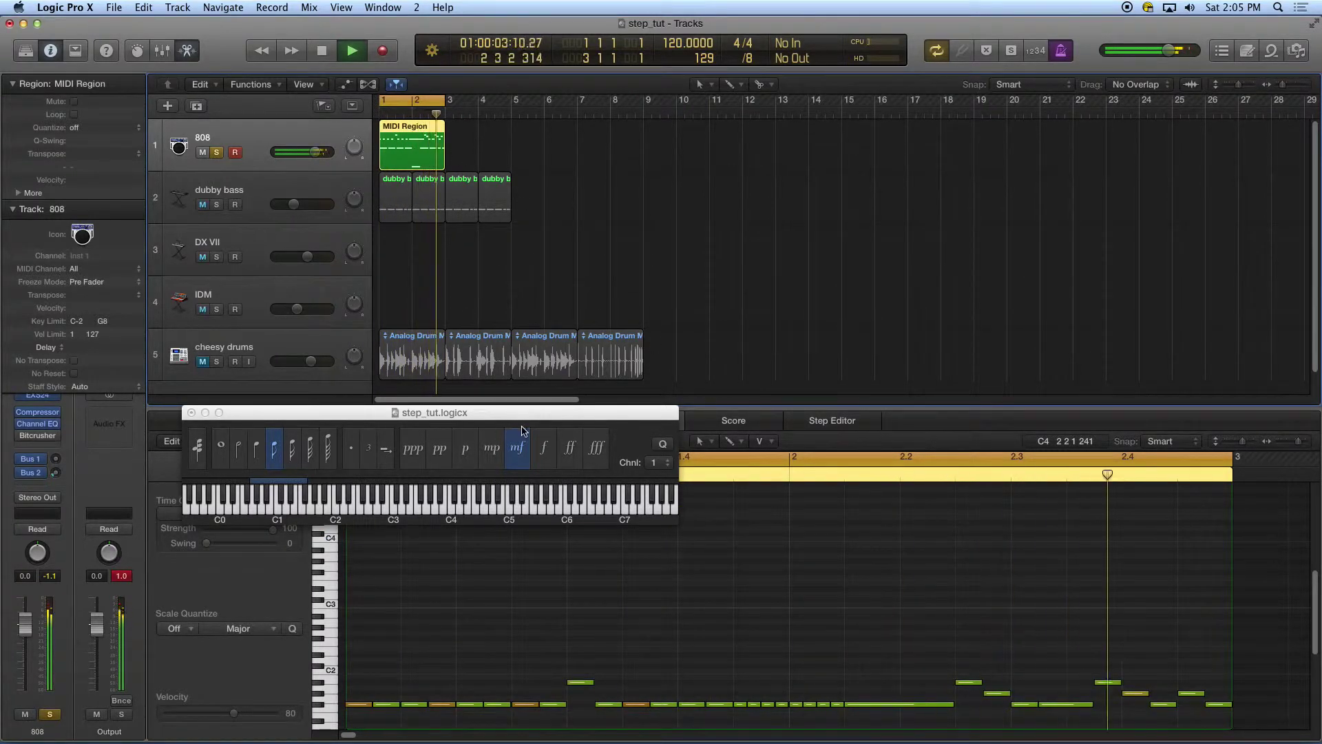
Unsolo the 808 track, unmute the cheesy drums track, and stop playback
{"action": "scroll", "coordinate": [630, 602], "scroll_direction": "down", "scroll_amount": 5}
{"action": "scroll", "coordinate": [632, 600], "scroll_direction": "down", "scroll_amount": 3}
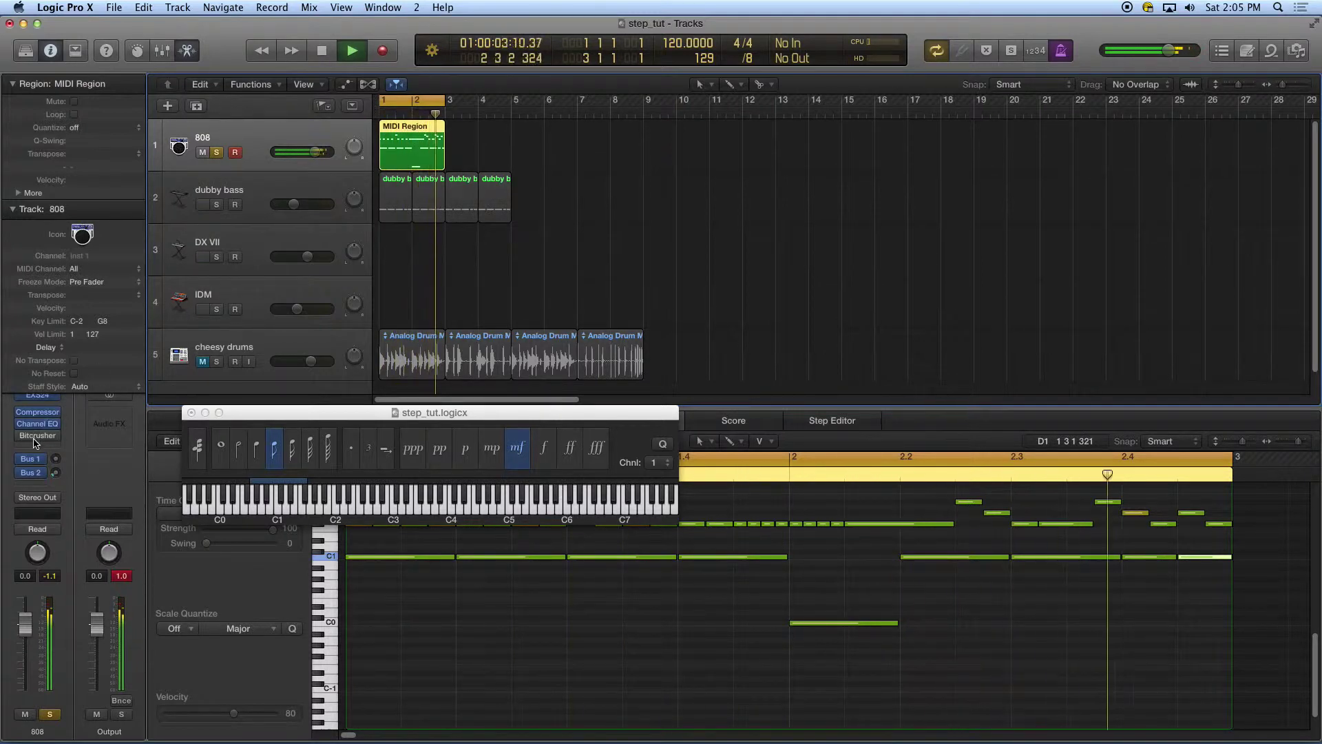
{"action": "mouse_move", "coordinate": [24, 436]}
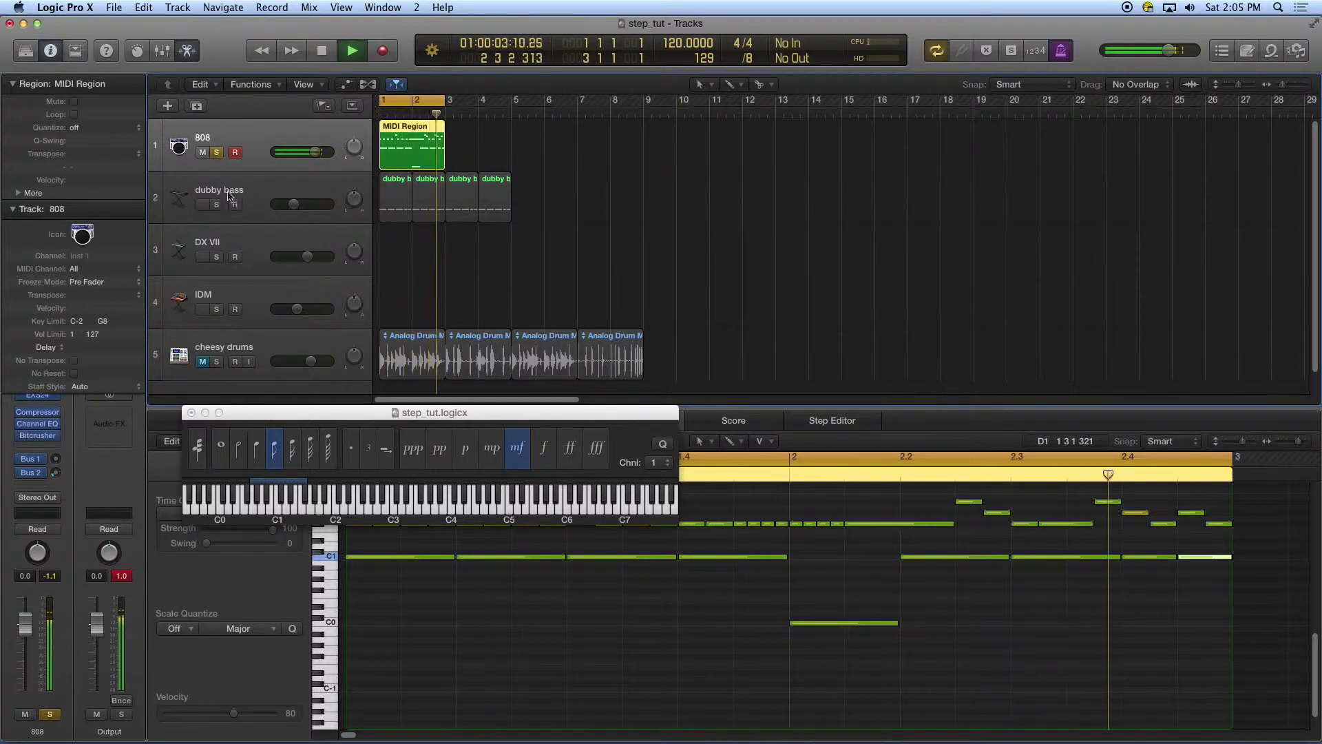
{"action": "left_click", "coordinate": [217, 153]}
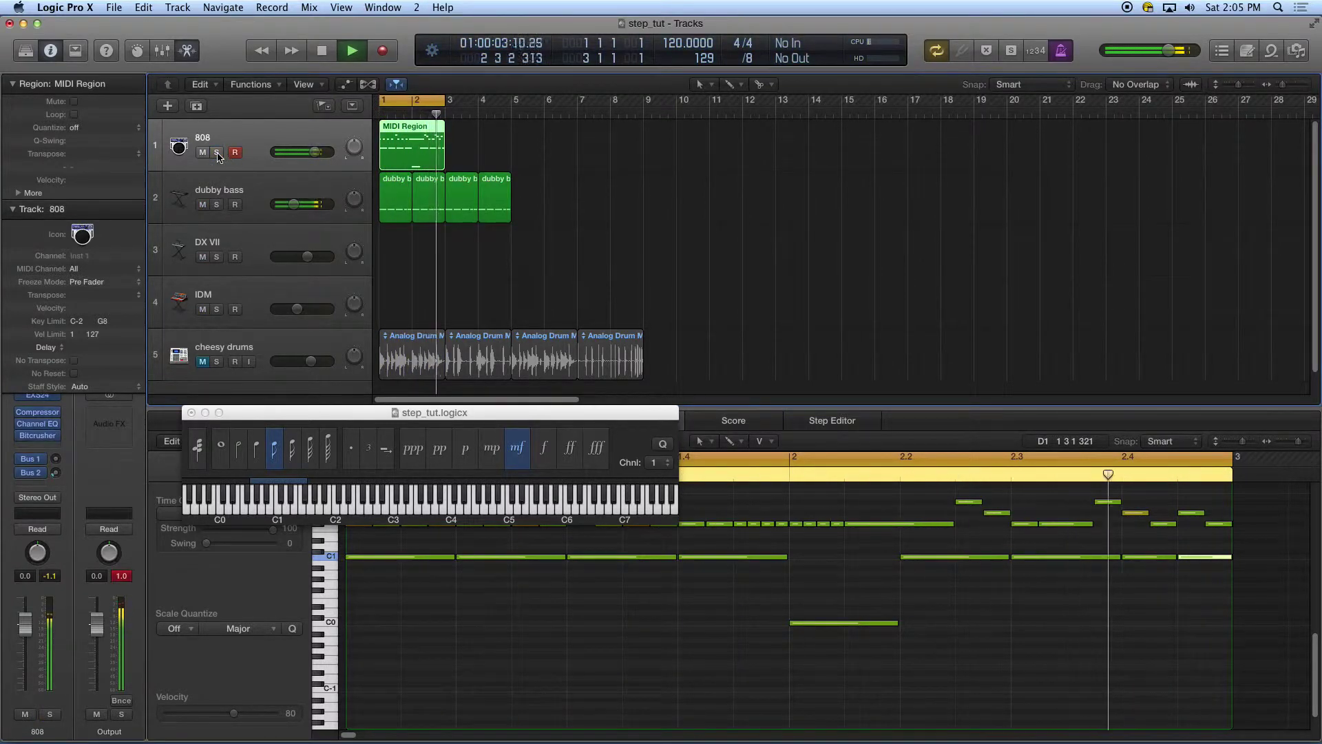
{"action": "left_click", "coordinate": [202, 362]}
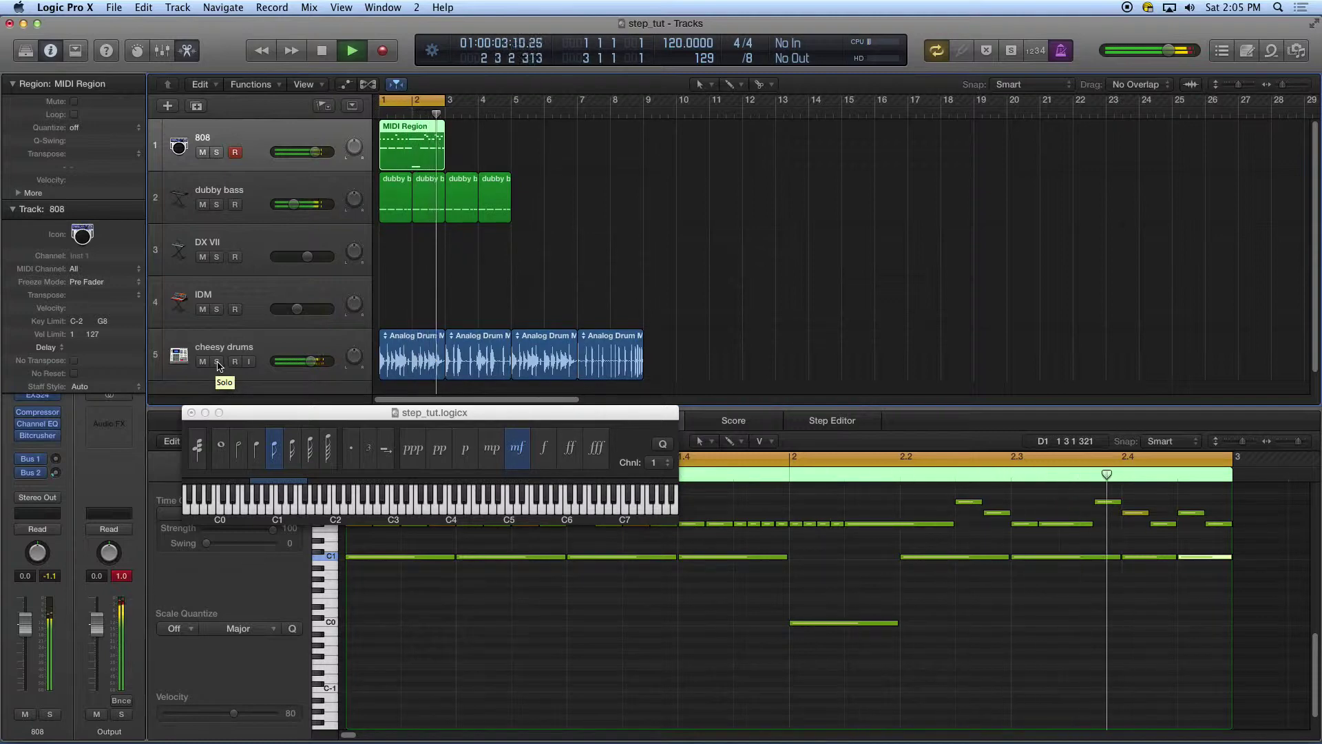
{"action": "key", "text": "space"}
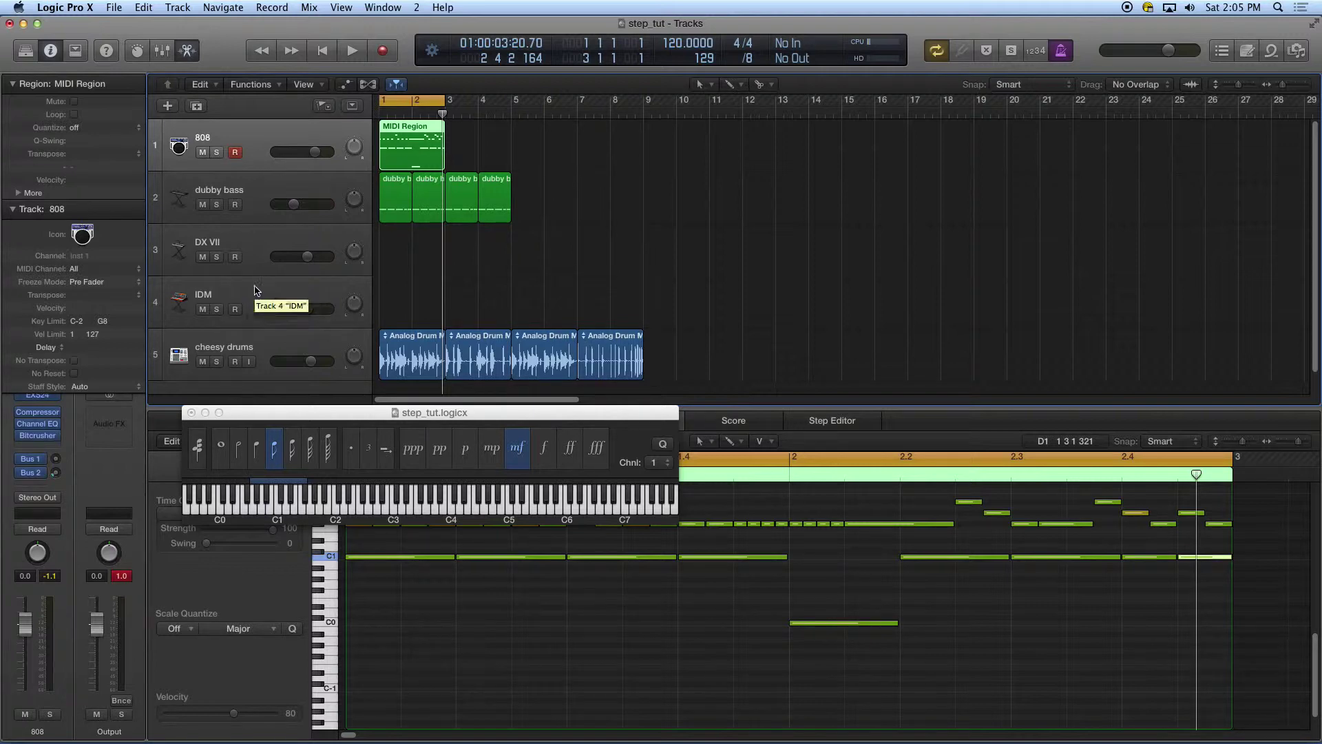
Solo the IDM track, check its Ultrabeat instrument, and play from bar 1
{"action": "left_click", "coordinate": [249, 292]}
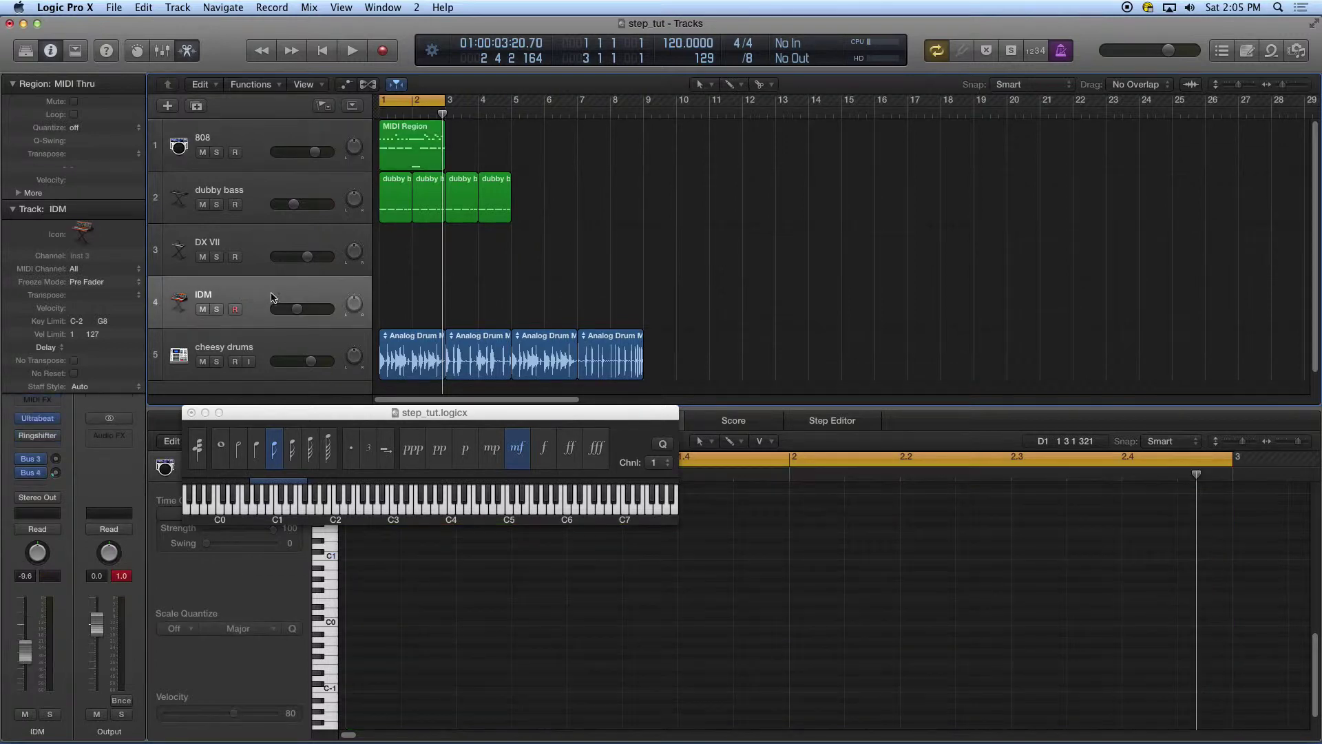
{"action": "left_click", "coordinate": [217, 309]}
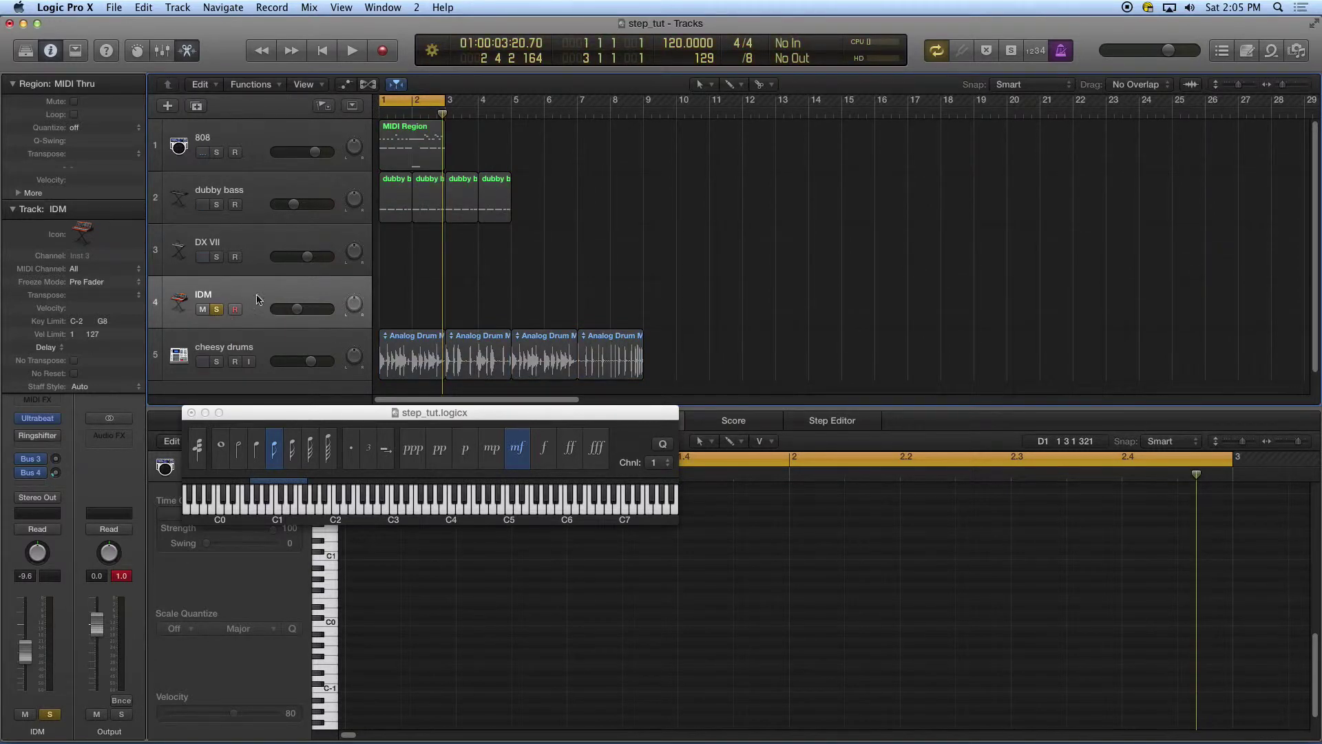
{"action": "left_click", "coordinate": [43, 422]}
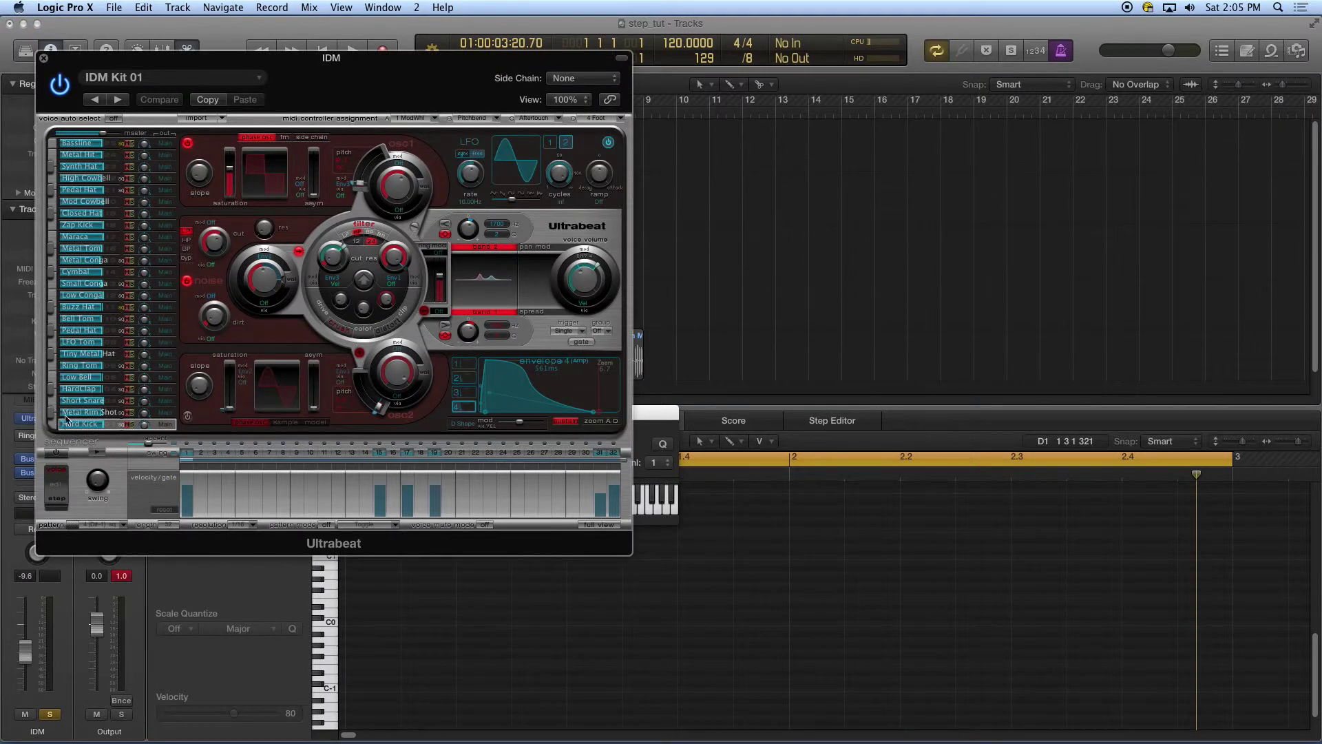
{"action": "left_click", "coordinate": [43, 61]}
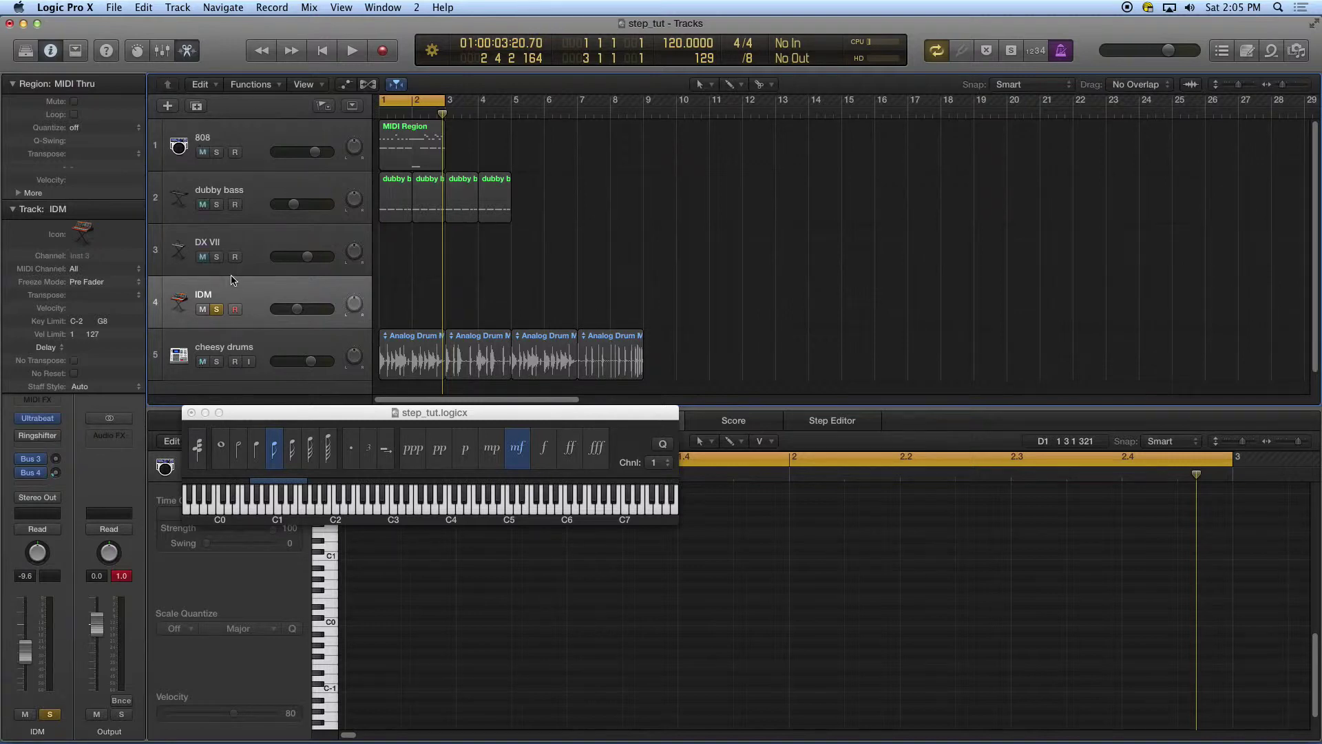
{"action": "key", "text": "Return"}
{"action": "key", "text": "space"}
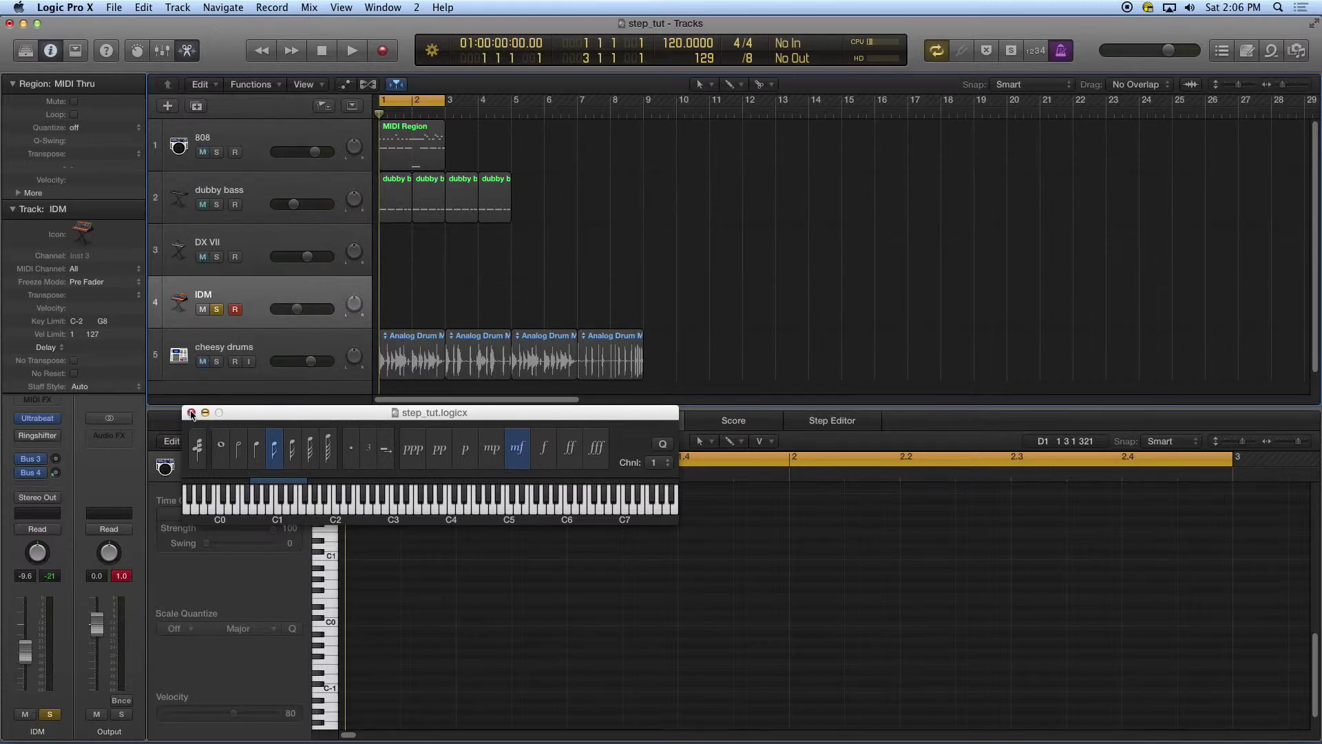
Draw an empty MIDI region on the IDM track, stretch it to bar 5, and re-enable MIDI In
{"action": "left_click_drag", "start_coordinate": [261, 413], "coordinate": [297, 411]}
{"action": "left_click", "coordinate": [228, 411]}
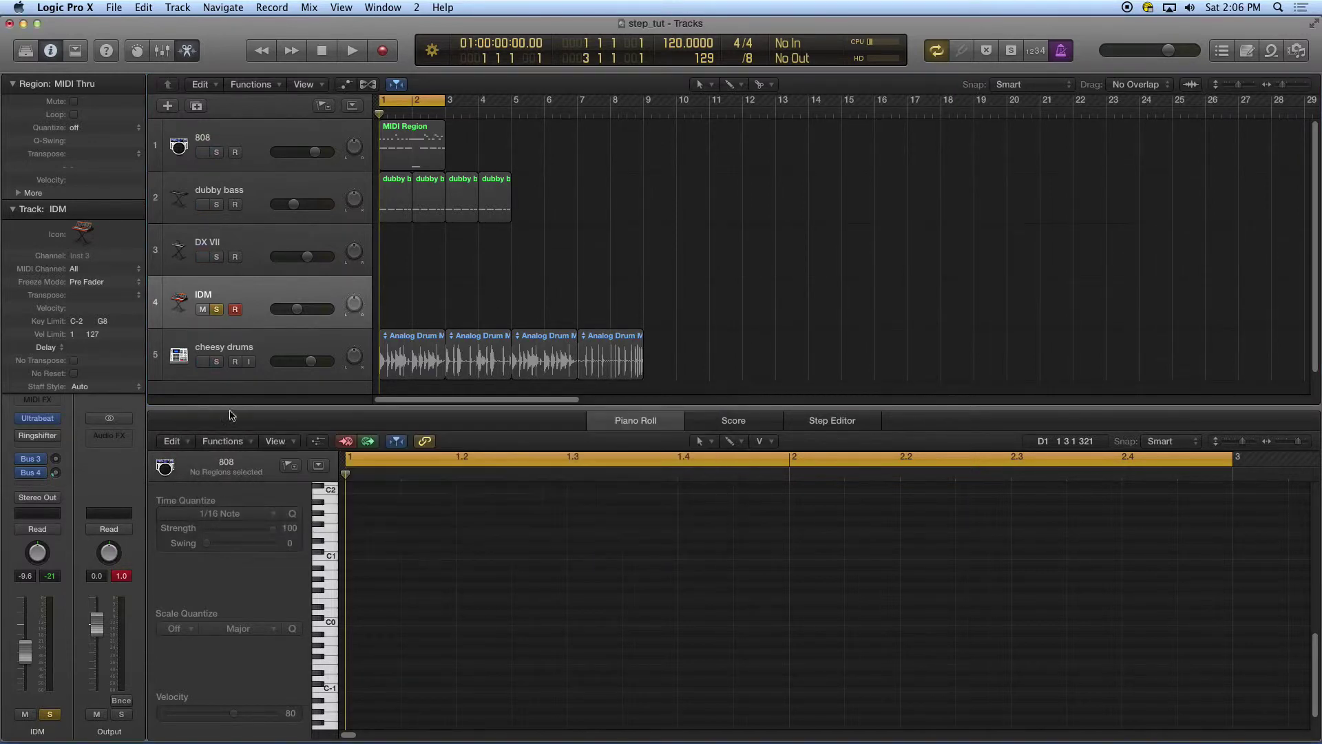
{"action": "left_click", "coordinate": [244, 292]}
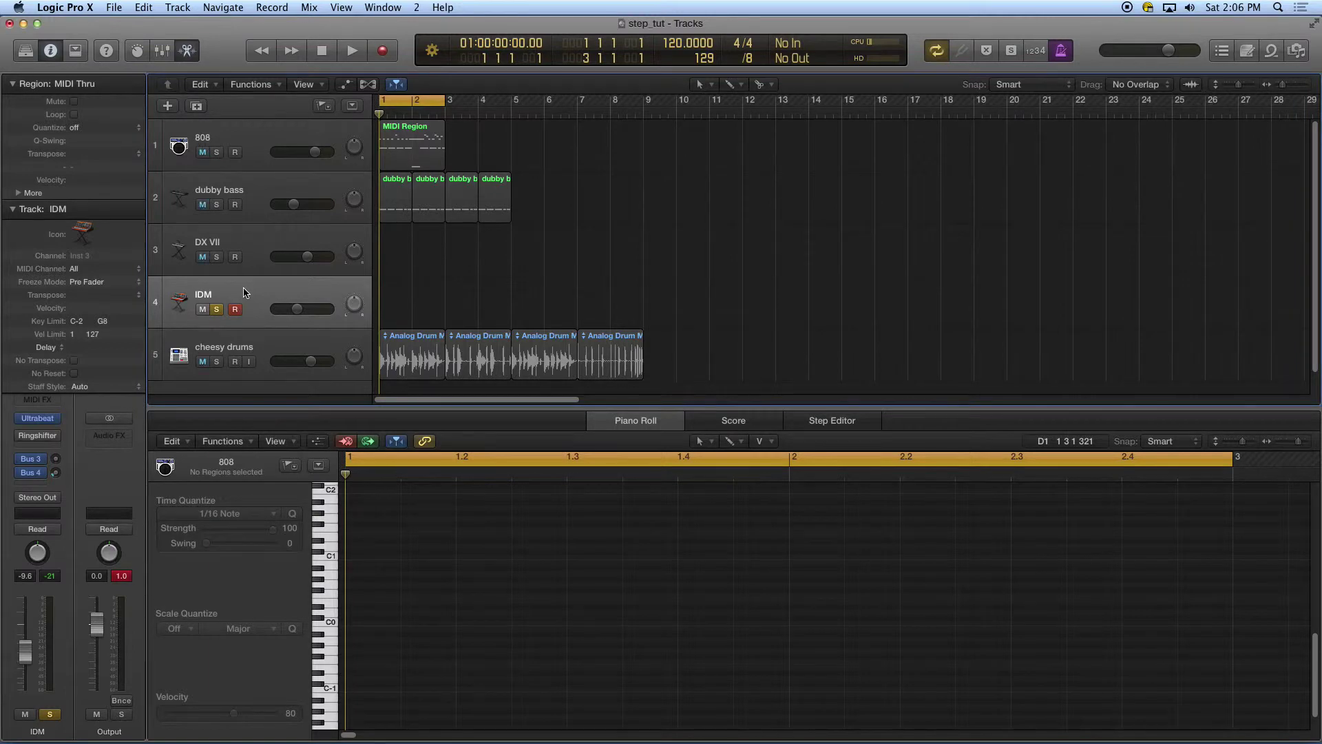
{"action": "left_click", "coordinate": [347, 441]}
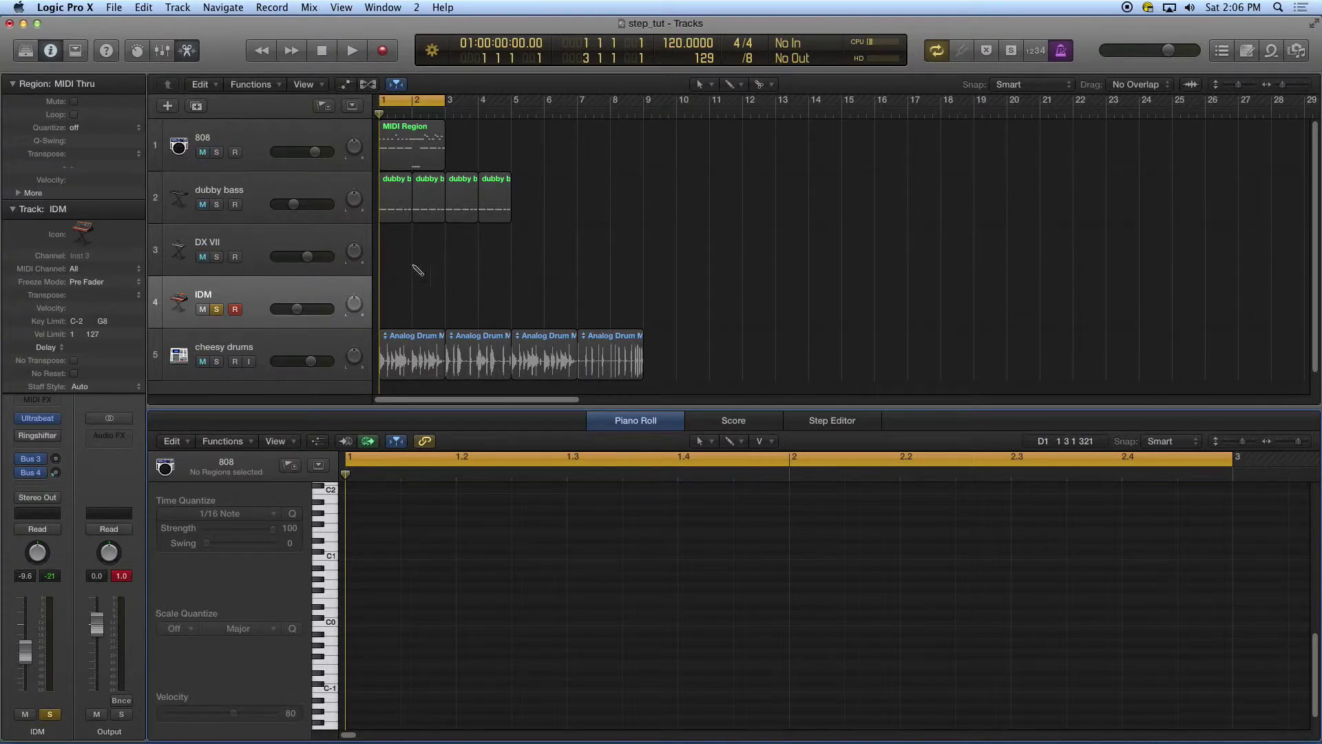
{"action": "left_click", "coordinate": [400, 303]}
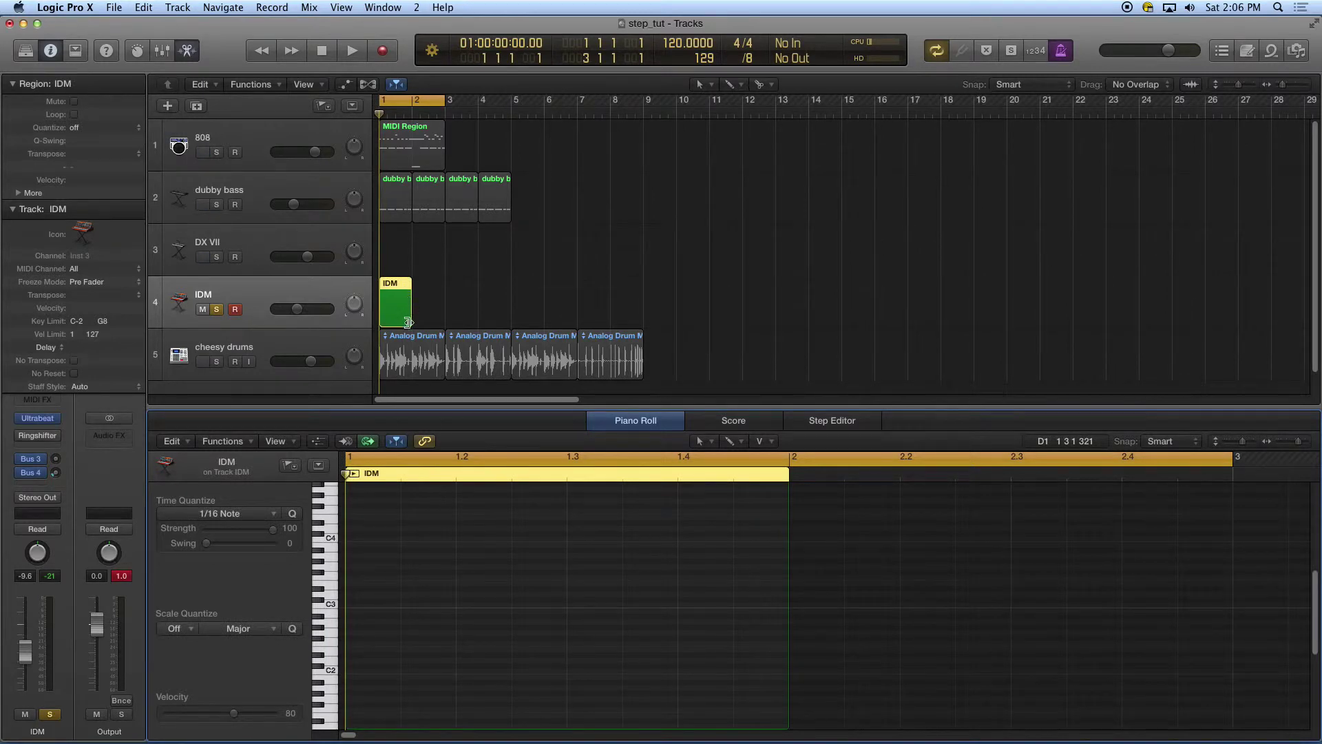
{"action": "left_click_drag", "start_coordinate": [411, 319], "coordinate": [511, 317]}
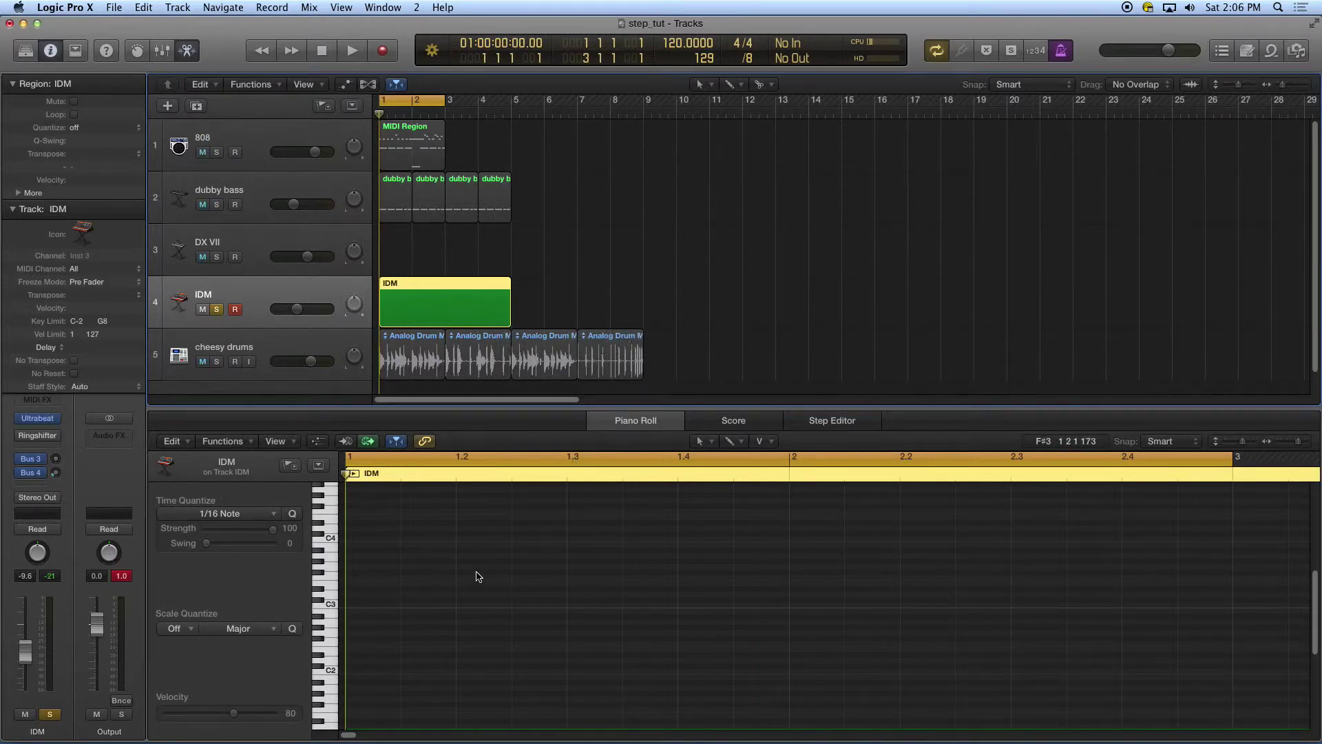
{"action": "left_click", "coordinate": [346, 441]}
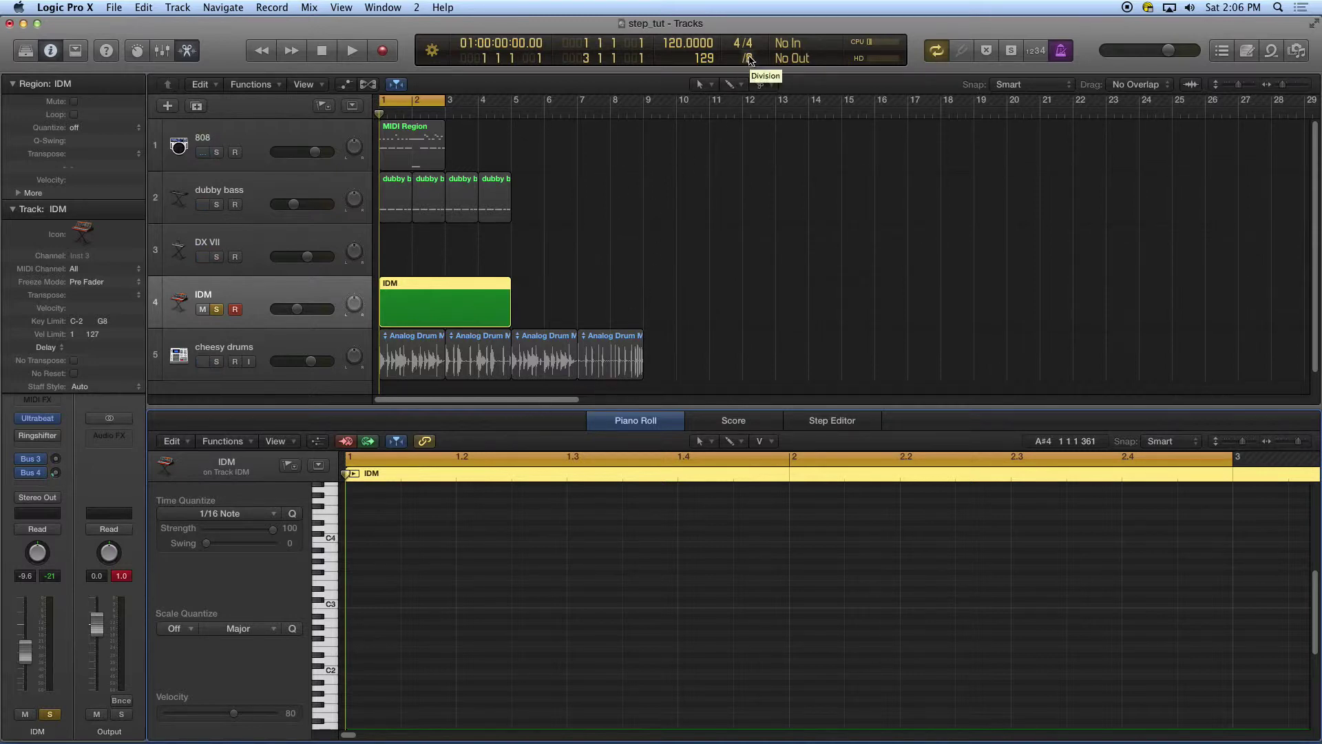
Switch the counter to Beats and back to Custom, set 16th division, and start playback for note entry
{"action": "left_click", "coordinate": [434, 57]}
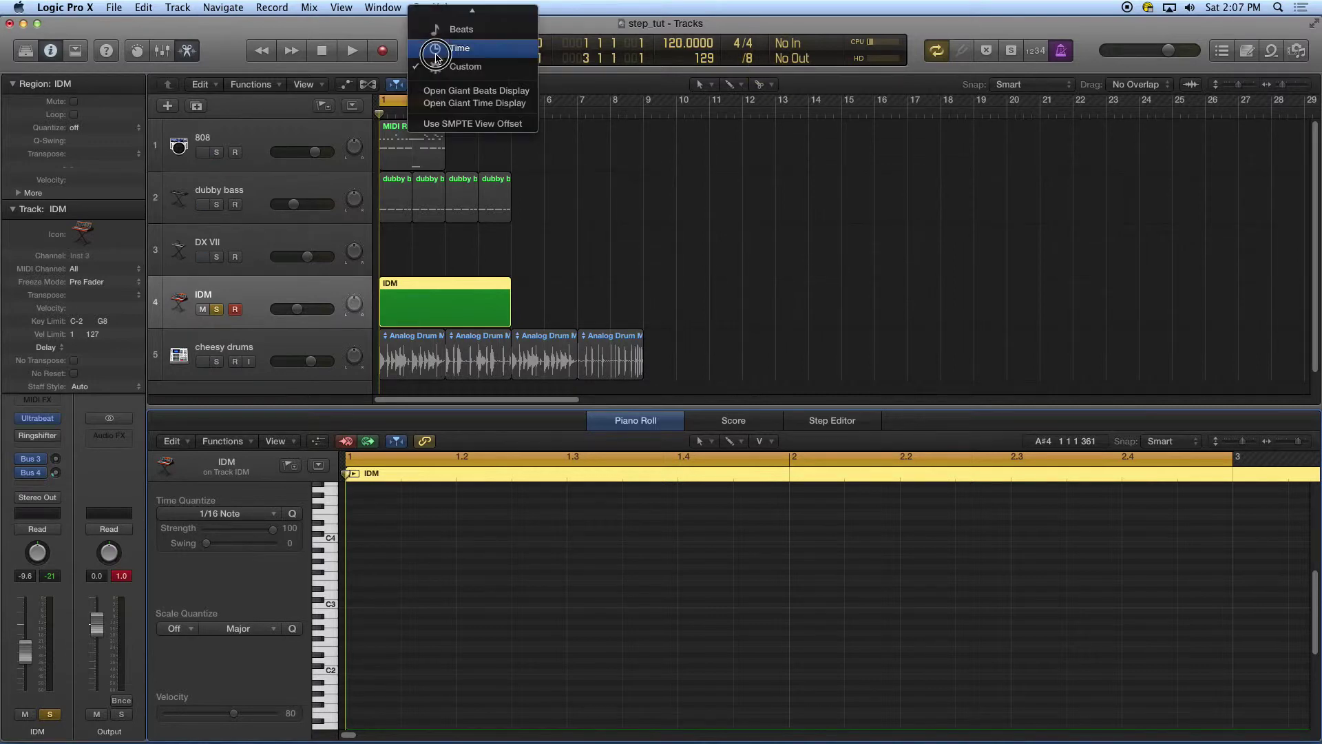
{"action": "scroll", "coordinate": [452, 31], "scroll_direction": "up", "scroll_amount": 2}
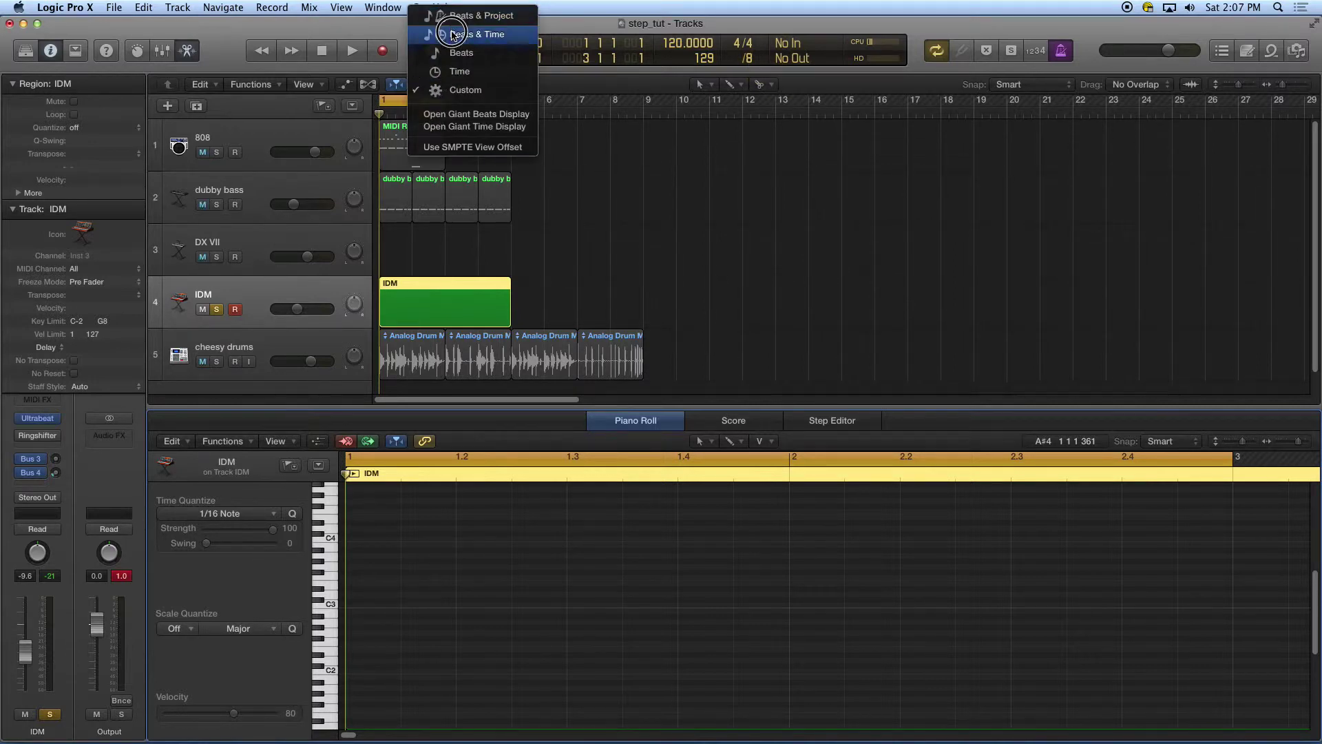
{"action": "left_click", "coordinate": [453, 53]}
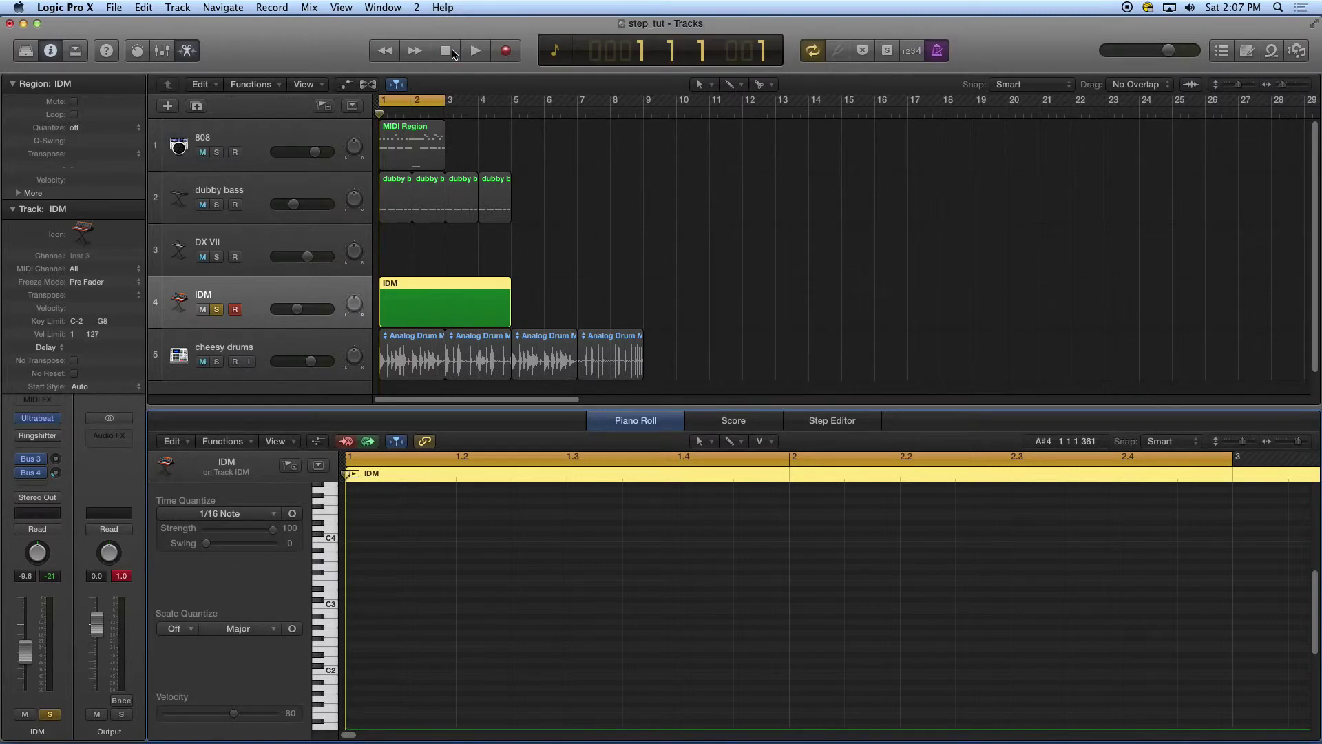
{"action": "left_click", "coordinate": [555, 54]}
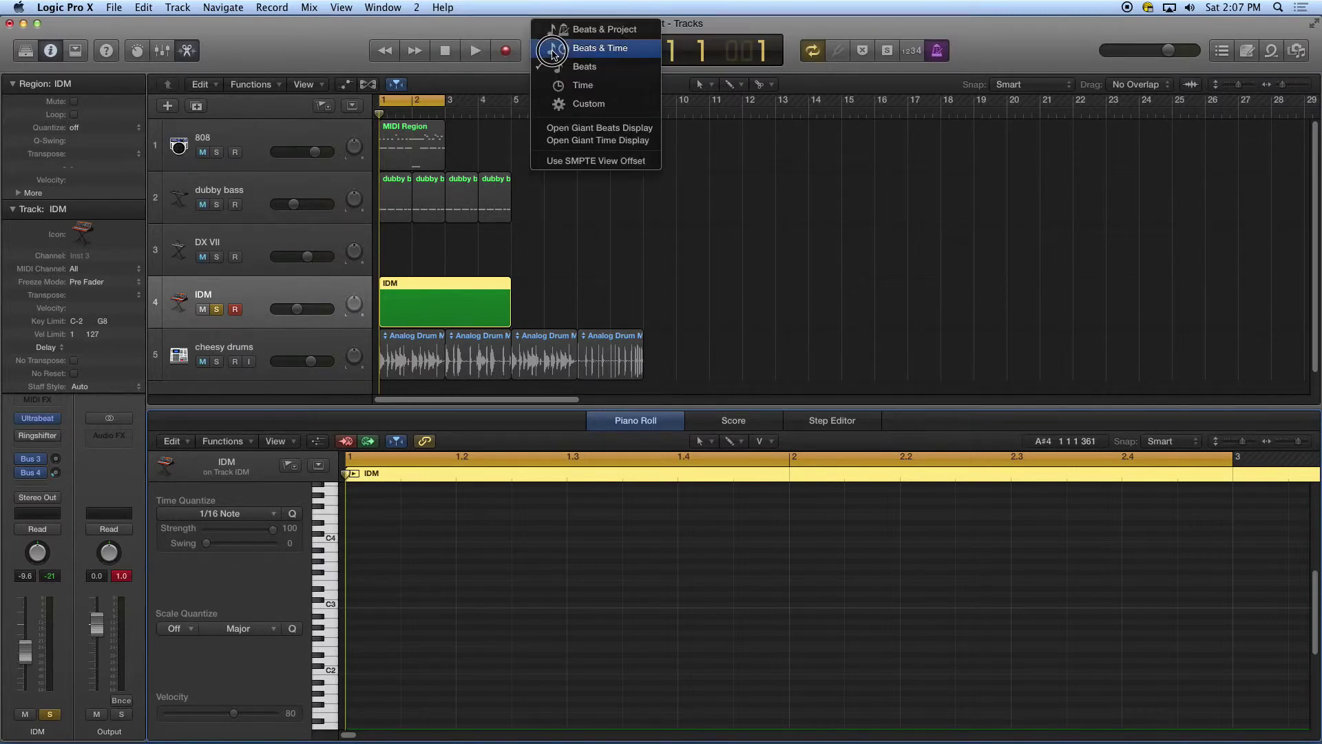
{"action": "left_click", "coordinate": [563, 103]}
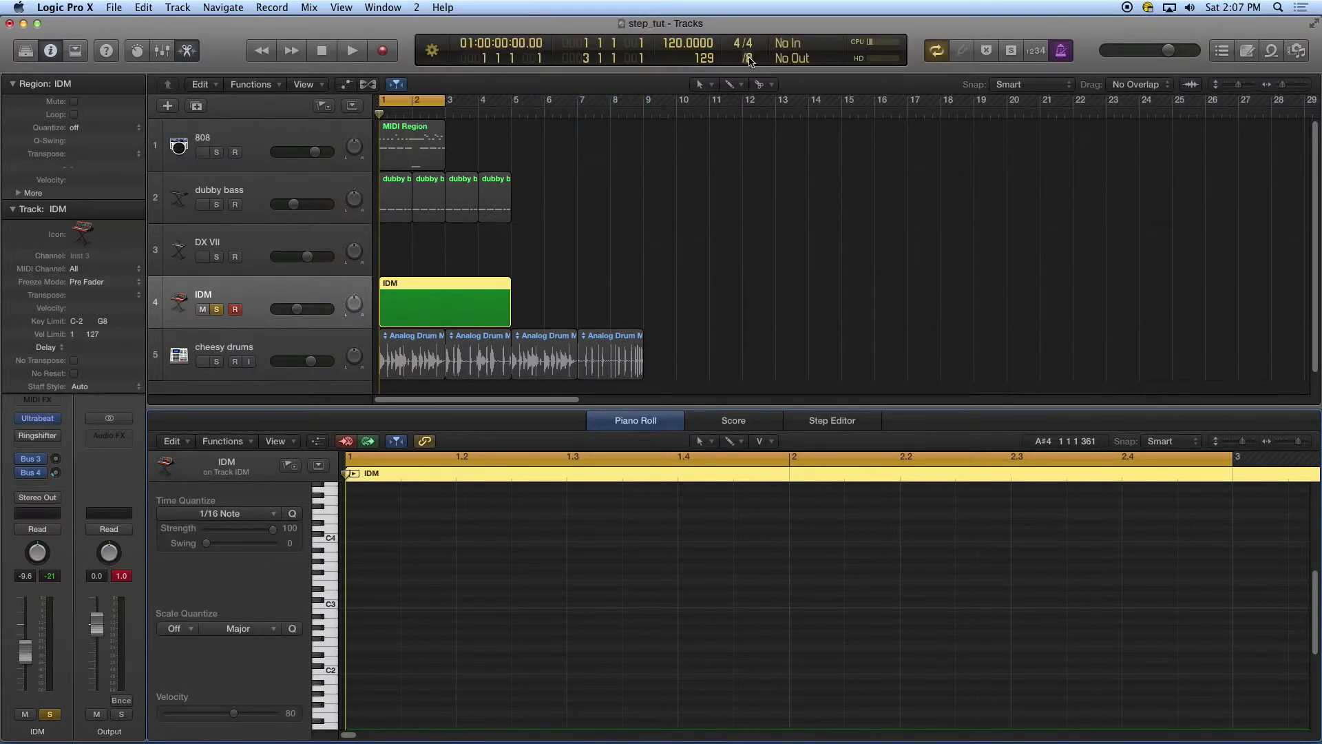
{"action": "mouse_move", "coordinate": [750, 60]}
{"action": "left_mouse_down"}
{"action": "mouse_move", "coordinate": [753, 84]}
{"action": "mouse_move", "coordinate": [752, 64]}
{"action": "left_mouse_up"}
{"action": "key", "text": "space"}
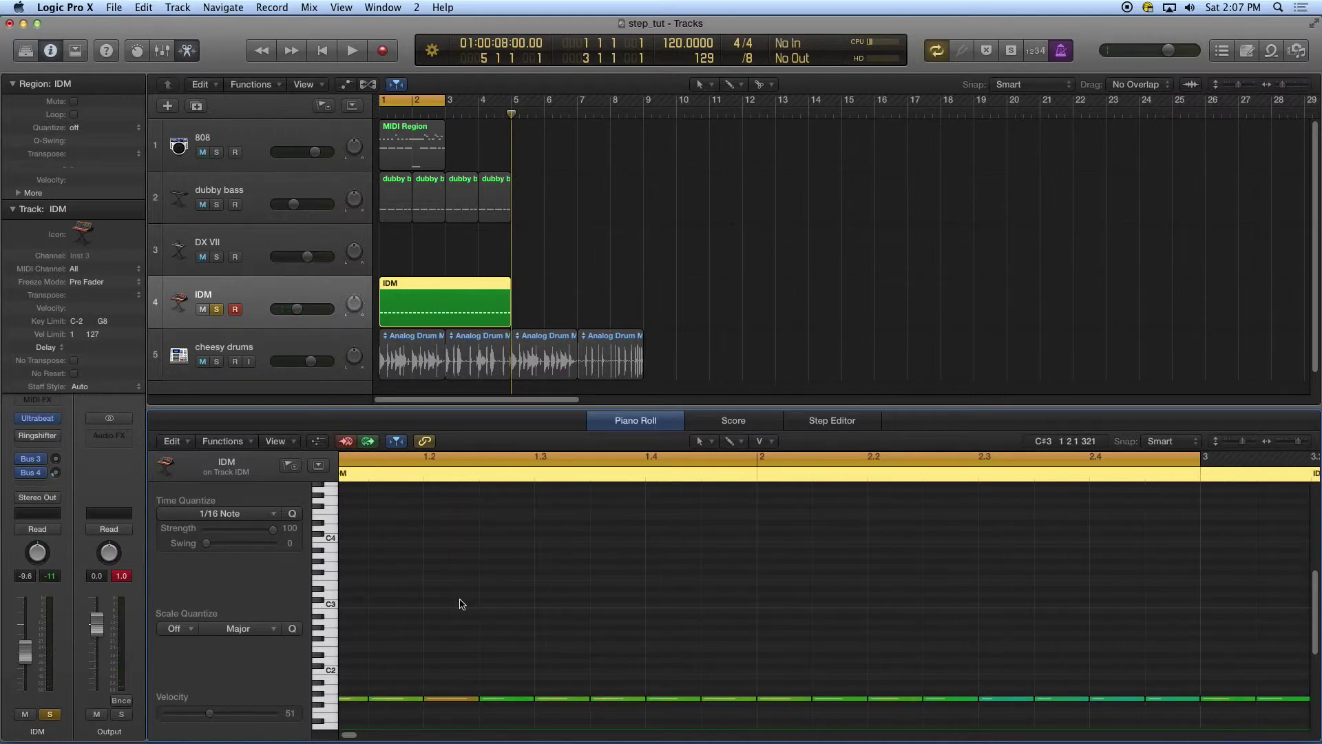
Zoom to see the whole IDM region and delete scattered notes from bar 1 onward
{"action": "scroll", "coordinate": [461, 604], "scroll_direction": "up", "scroll_amount": 1}
{"action": "key", "text": "super+Left"}
{"action": "key", "text": "super+Left"}
{"action": "key", "text": "super+Down"}
{"action": "key", "text": "super+Up"}
{"action": "key", "text": "super+Up"}
{"action": "scroll", "coordinate": [455, 602], "scroll_direction": "left", "scroll_amount": 2}
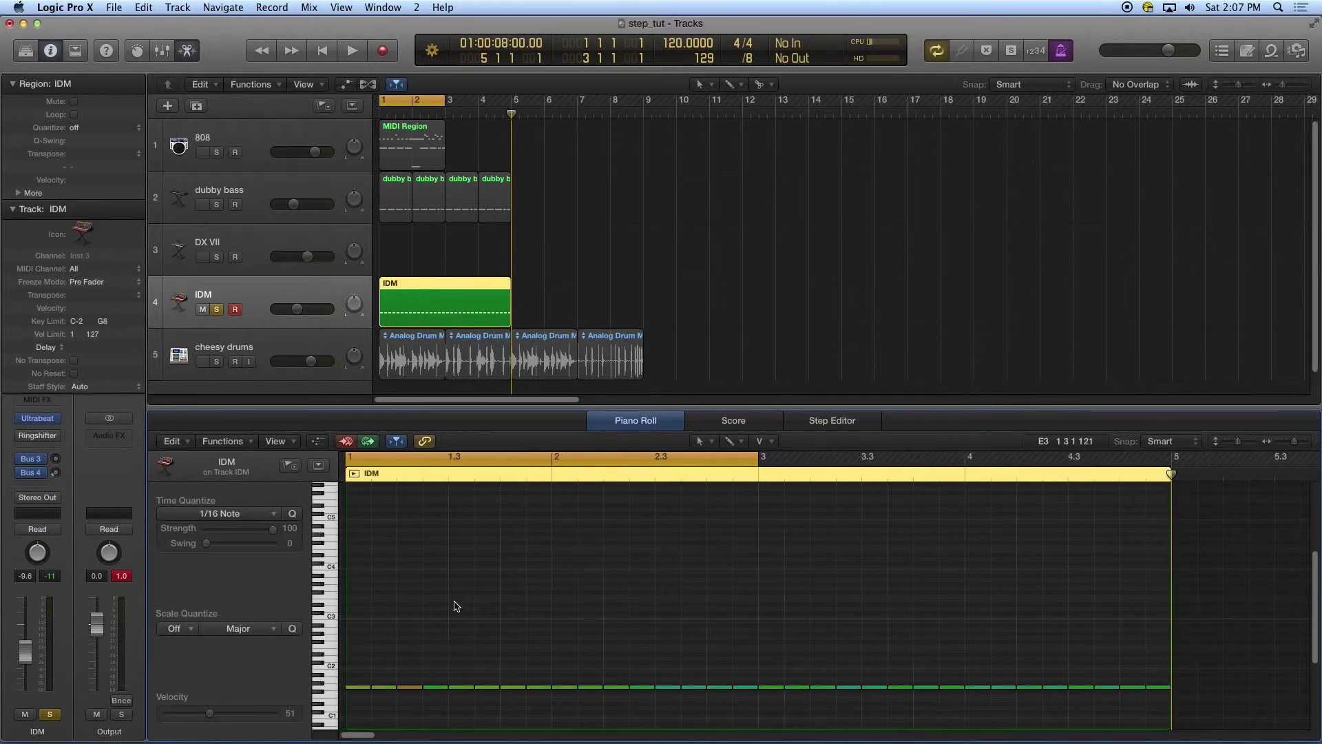
{"action": "left_click", "coordinate": [388, 686]}
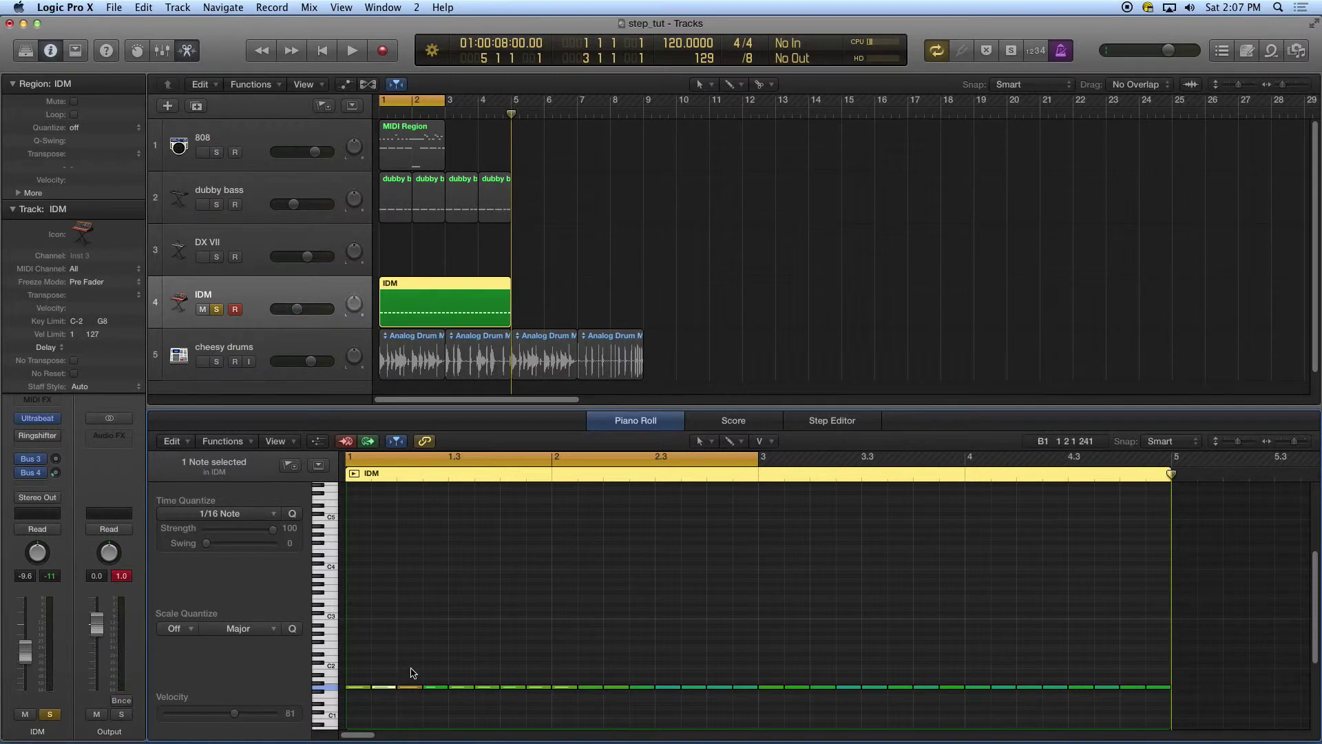
{"action": "key", "text": "Delete"}
{"action": "key", "text": "Delete"}
{"action": "left_click", "coordinate": [633, 686]}
{"action": "key", "text": "Delete"}
{"action": "left_click", "coordinate": [530, 686]}
{"action": "left_click", "coordinate": [487, 687]}
{"action": "key", "text": "Delete"}
{"action": "left_click", "coordinate": [741, 687]}
Delete more scattered notes later in the region, leaving 22, then select all notes
{"action": "key", "text": "Delete"}
{"action": "left_click", "coordinate": [823, 686]}
{"action": "key", "text": "Delete"}
{"action": "left_click", "coordinate": [900, 686]}
{"action": "key", "text": "Delete"}
{"action": "left_click", "coordinate": [952, 687]}
{"action": "key", "text": "Delete"}
{"action": "left_click", "coordinate": [1056, 687]}
{"action": "key", "text": "Delete"}
{"action": "left_click", "coordinate": [1119, 688]}
{"action": "key", "text": "Delete"}
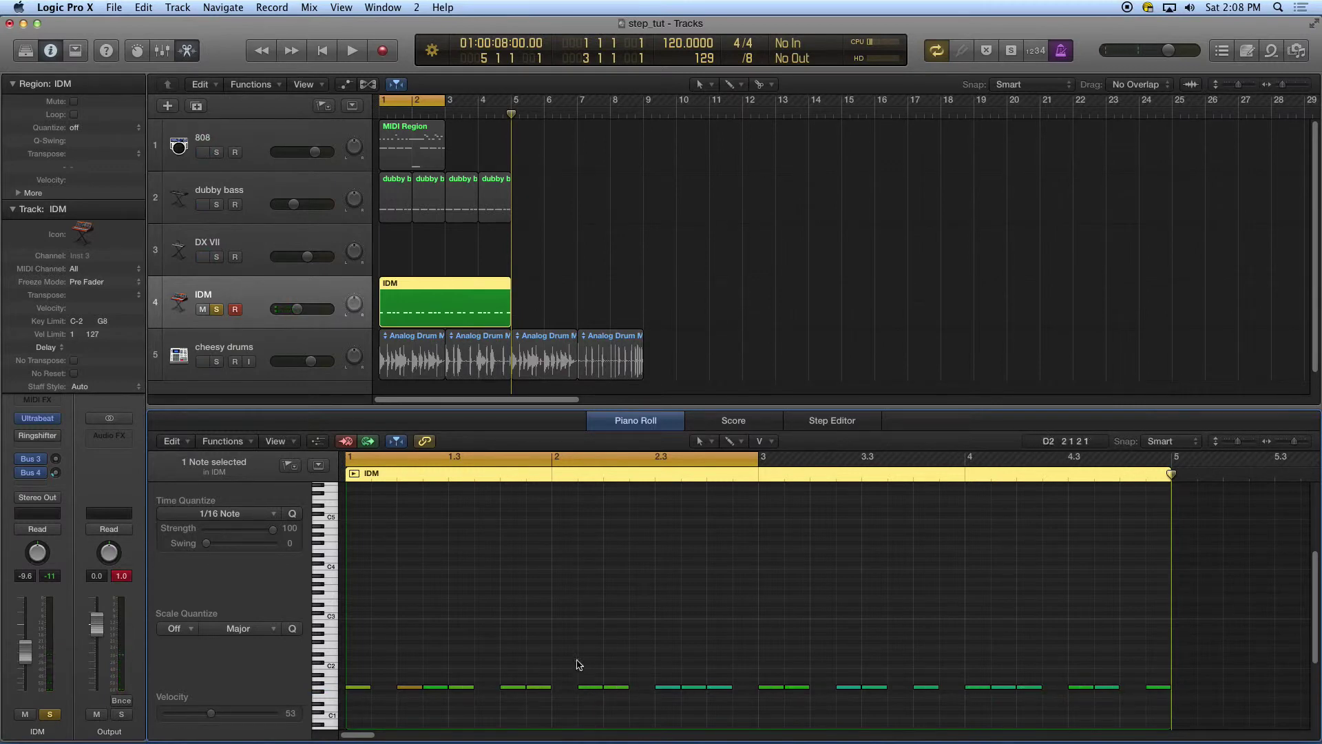
{"action": "key", "text": "super+a"}
Shorten all 22 IDM notes to brief blips and play them back
{"action": "left_click_drag", "start_coordinate": [370, 687], "coordinate": [358, 688]}
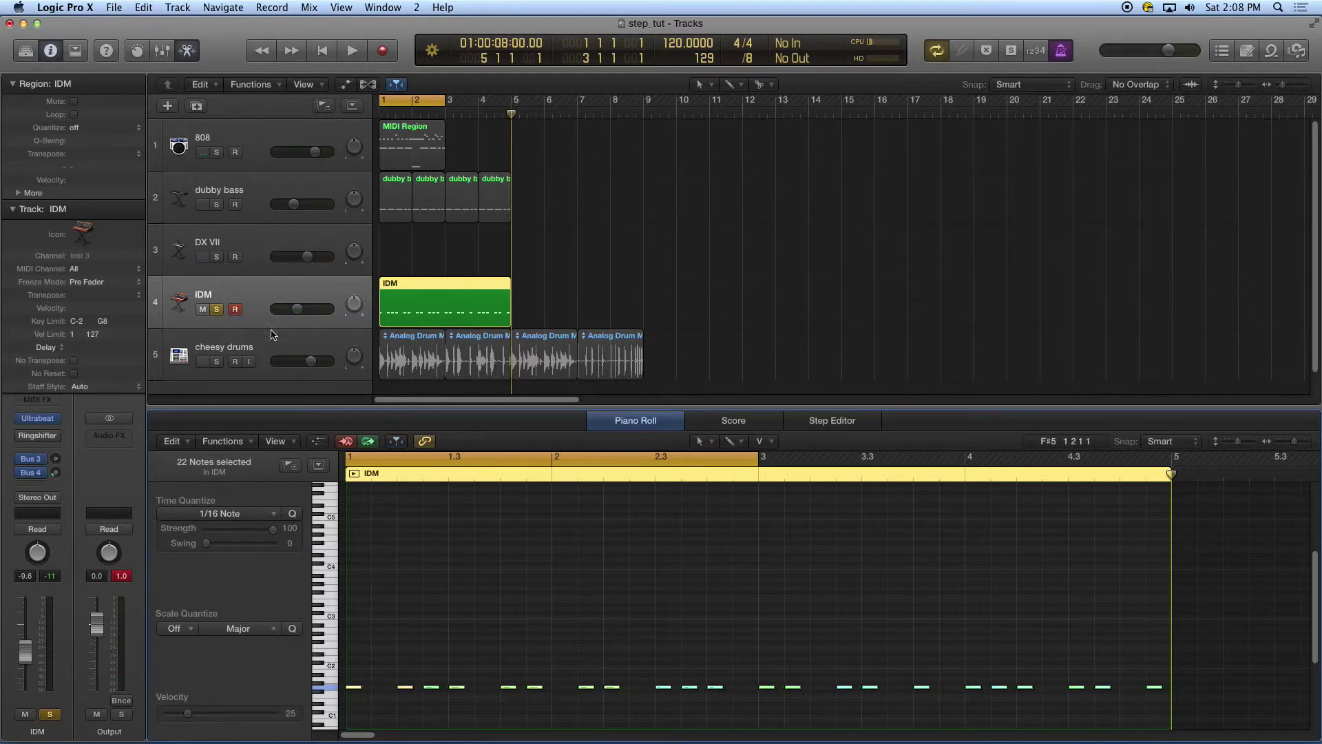
{"action": "key", "text": "space"}
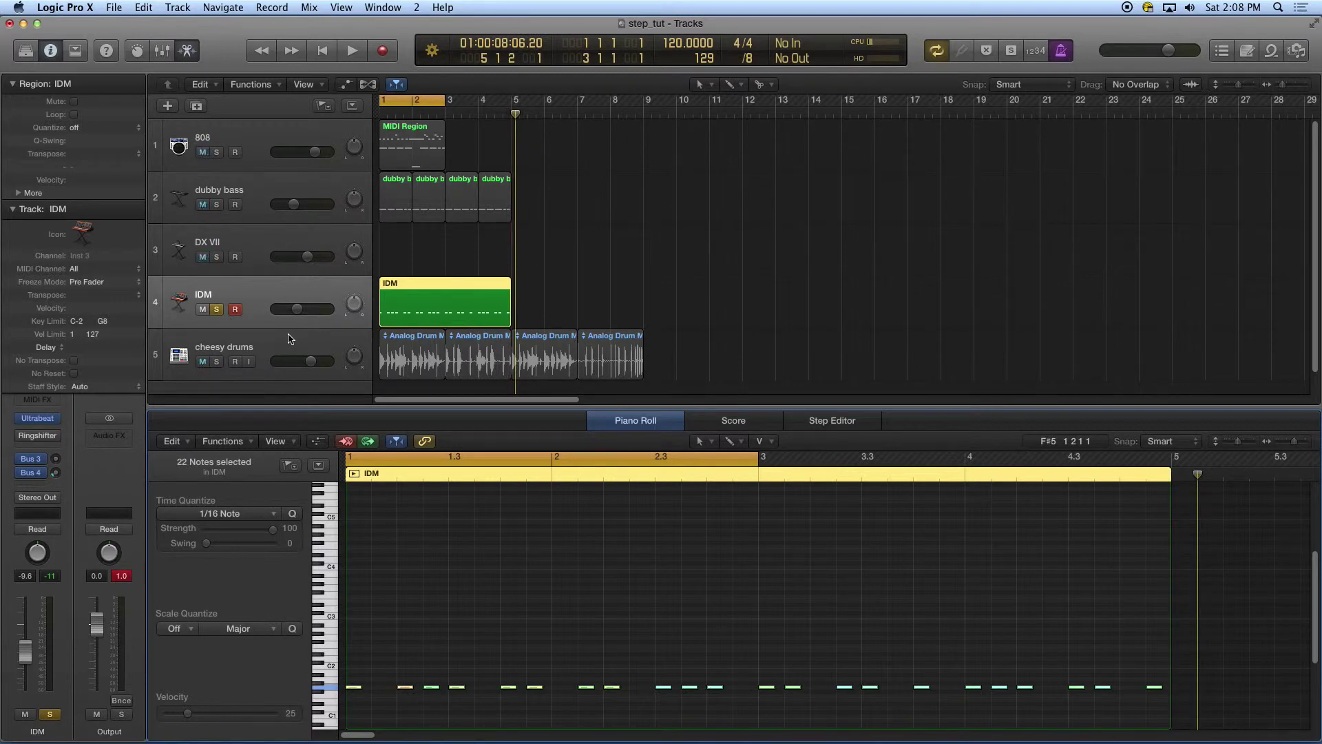
{"action": "left_click", "coordinate": [651, 277]}
{"action": "key", "text": "space"}
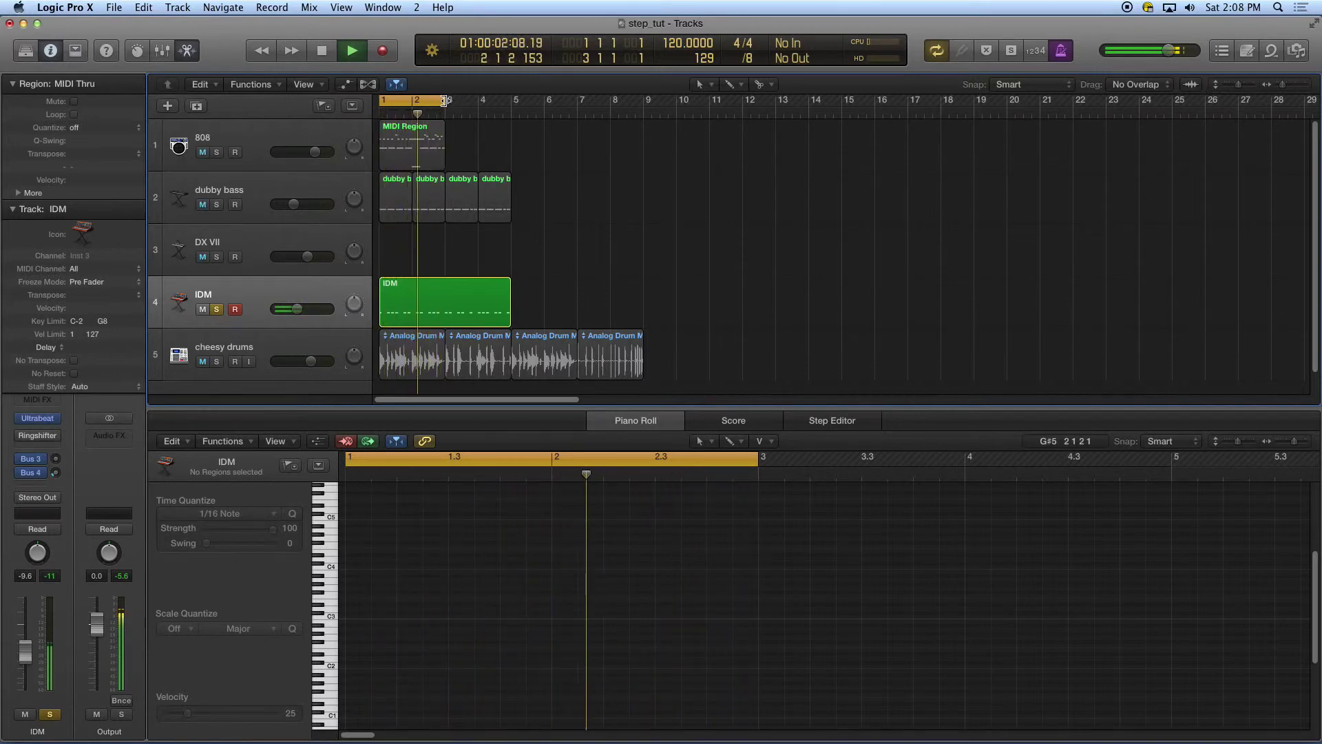
Extend the cycle range to bars 1–4 and unsolo IDM to hear the full arrangement
{"action": "left_click_drag", "start_coordinate": [445, 100], "coordinate": [512, 104]}
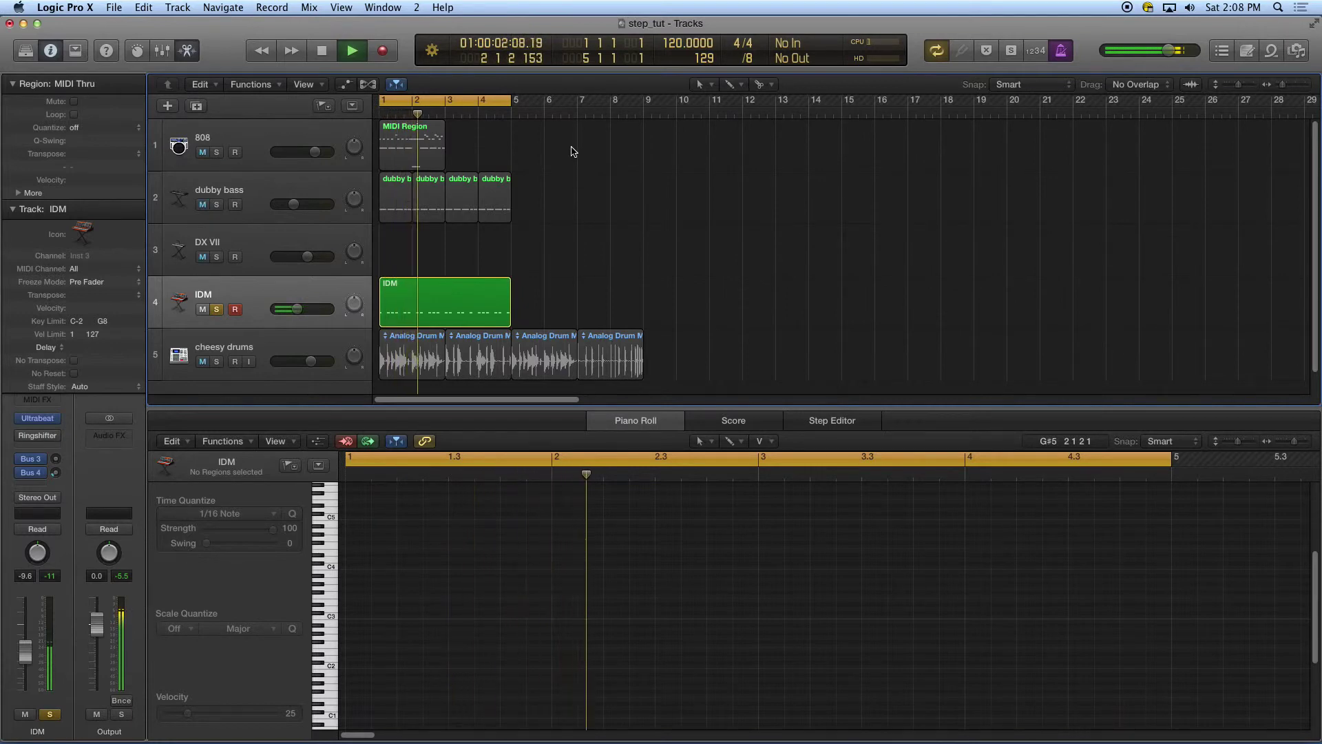
{"action": "left_click", "coordinate": [217, 153]}
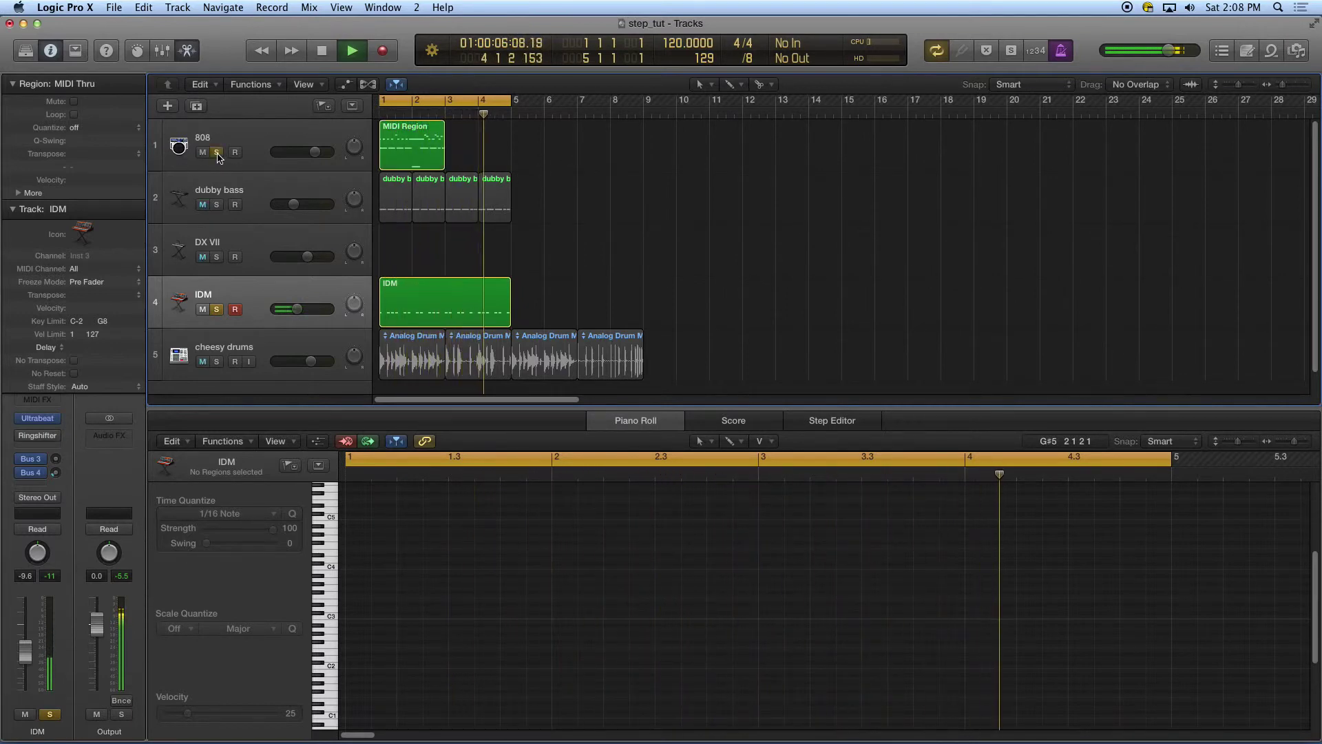
{"action": "left_click", "coordinate": [217, 153]}
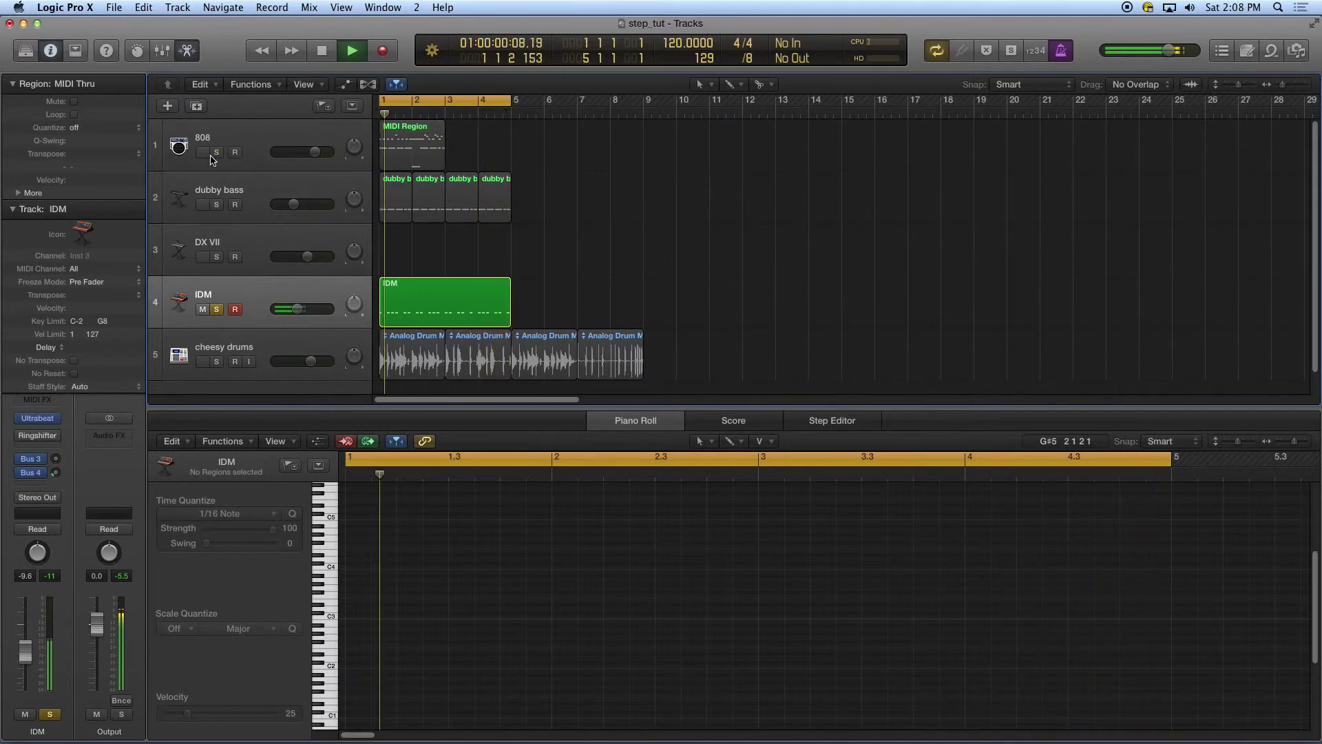
{"action": "key", "text": "space"}
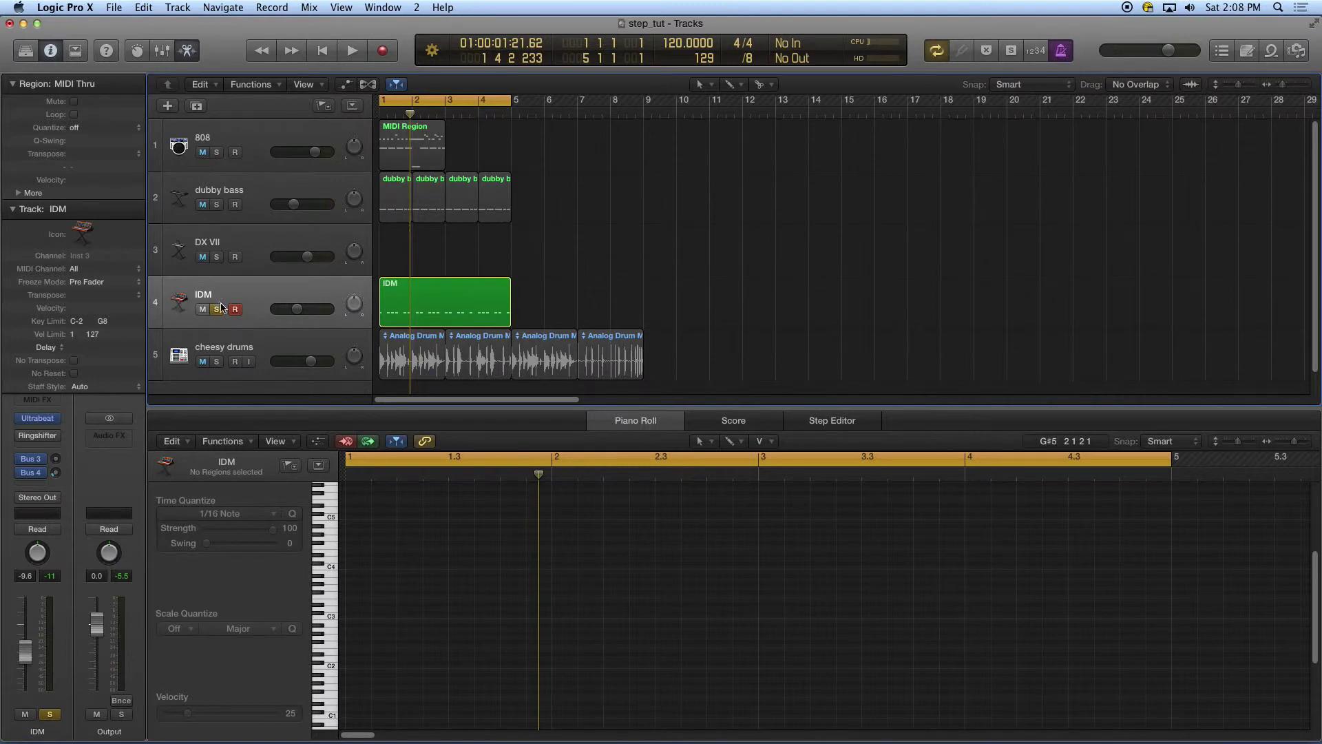
{"action": "left_click", "coordinate": [218, 309]}
{"action": "key", "text": "space"}
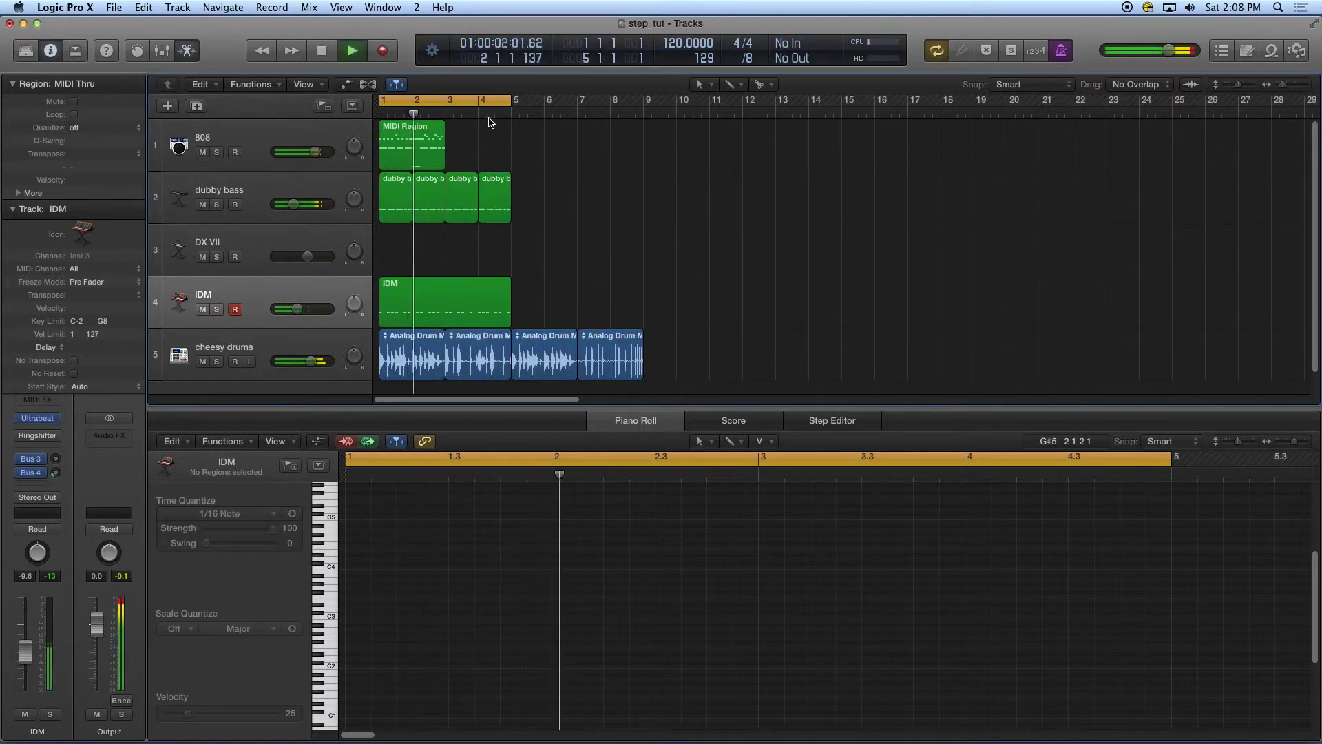
{"action": "key", "text": "space"}
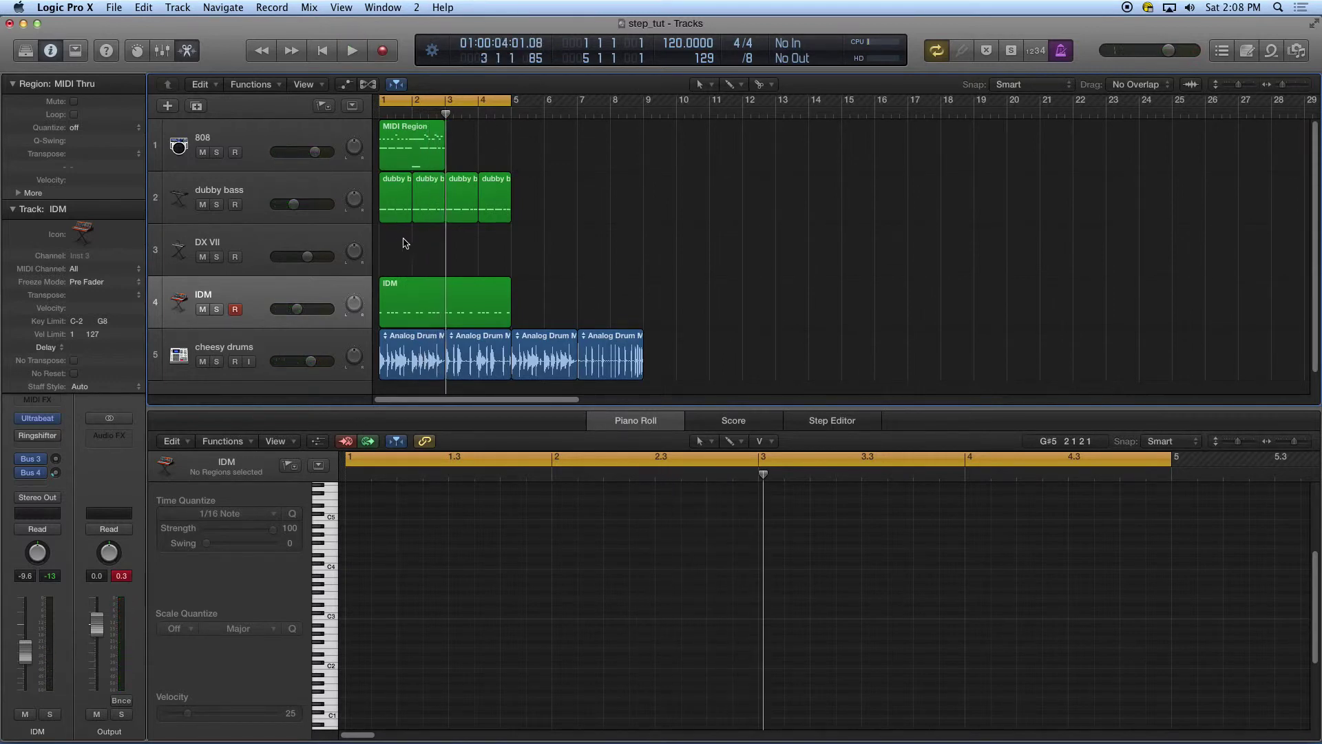
{"action": "key", "text": "Return"}
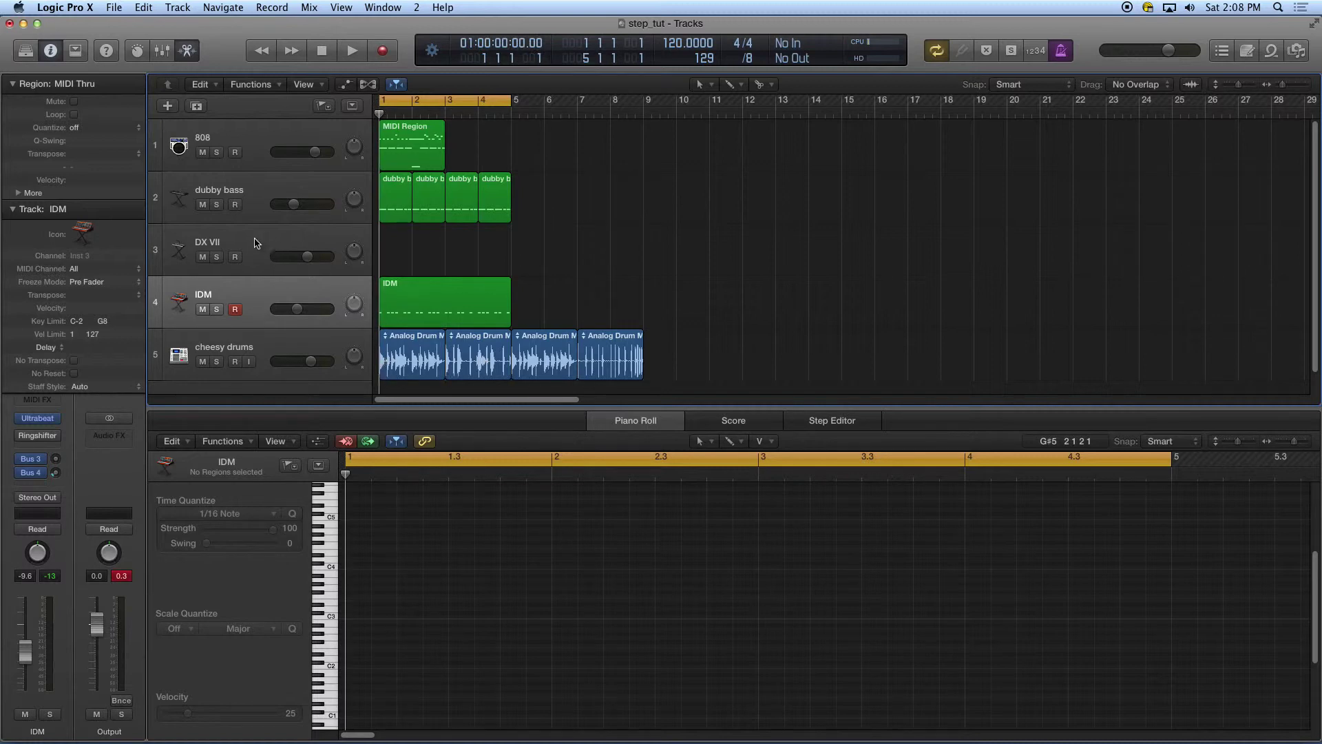
{"action": "left_click", "coordinate": [255, 242]}
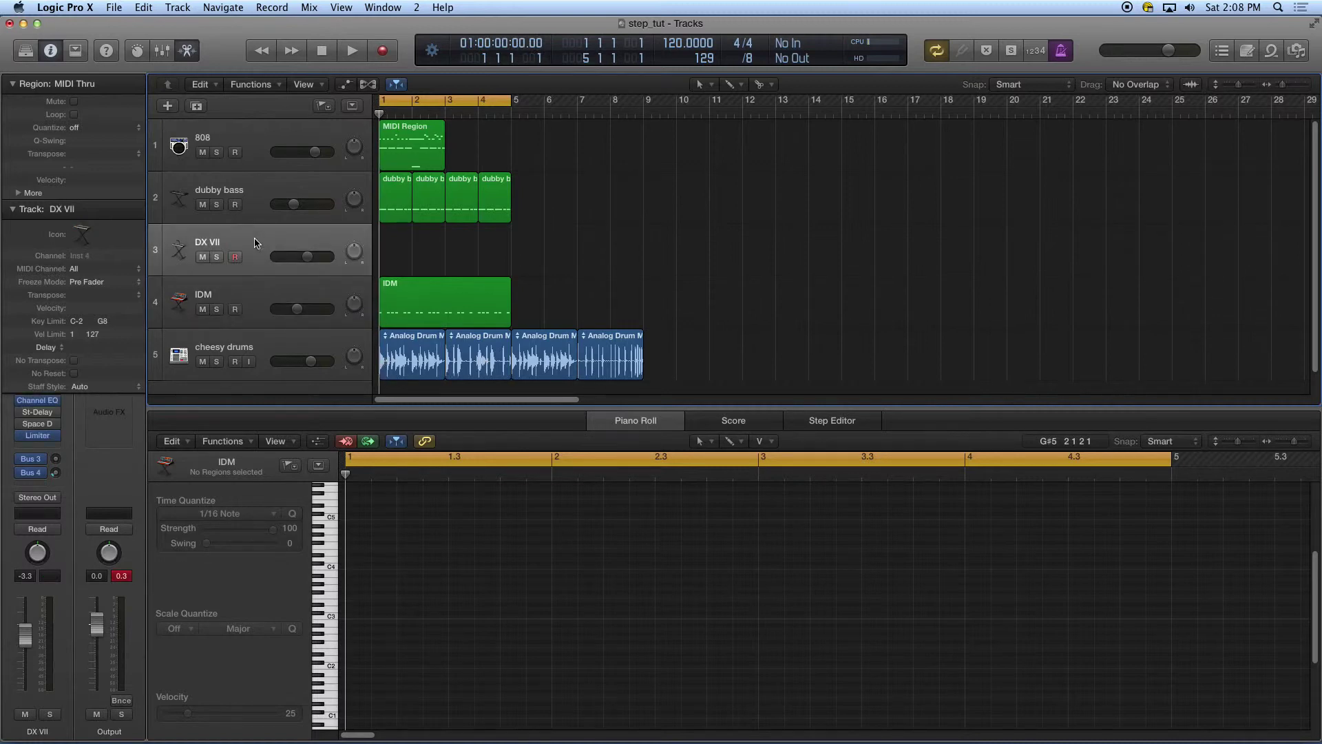
{"action": "left_click", "coordinate": [13, 210]}
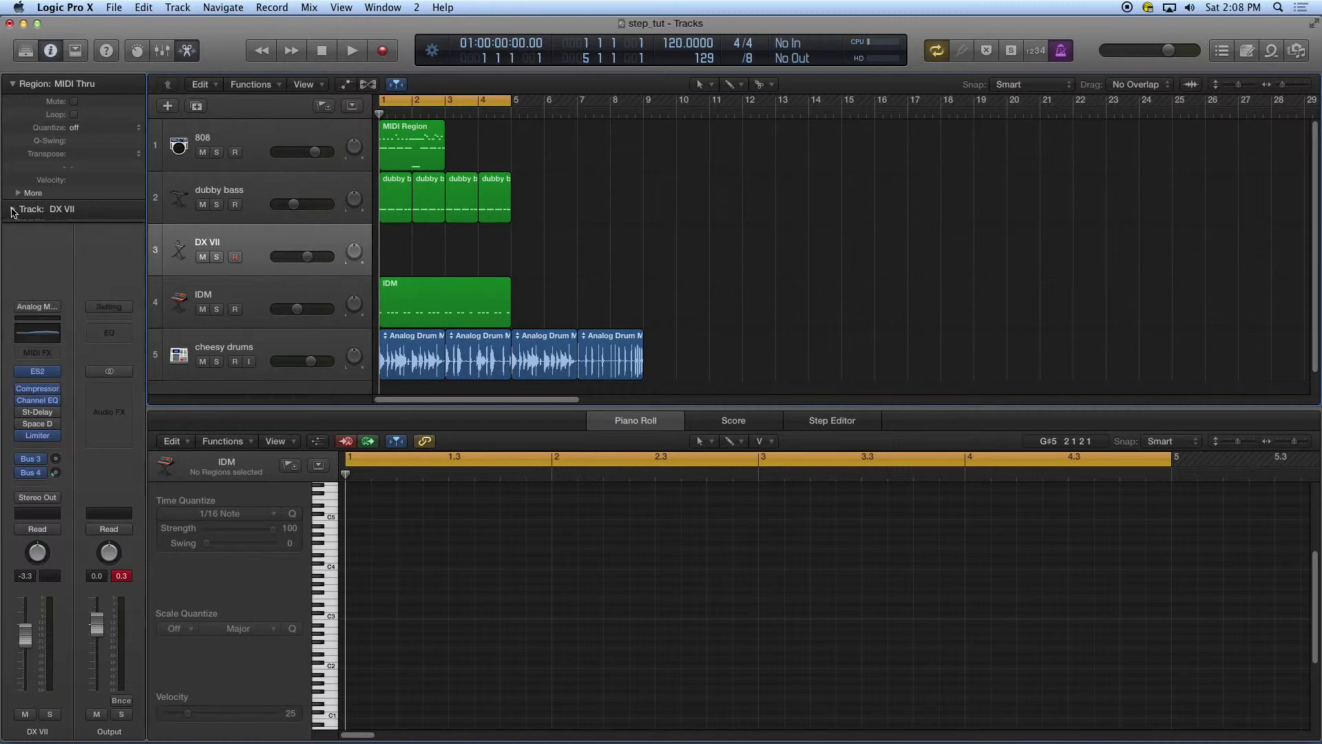
{"action": "left_click", "coordinate": [45, 374]}
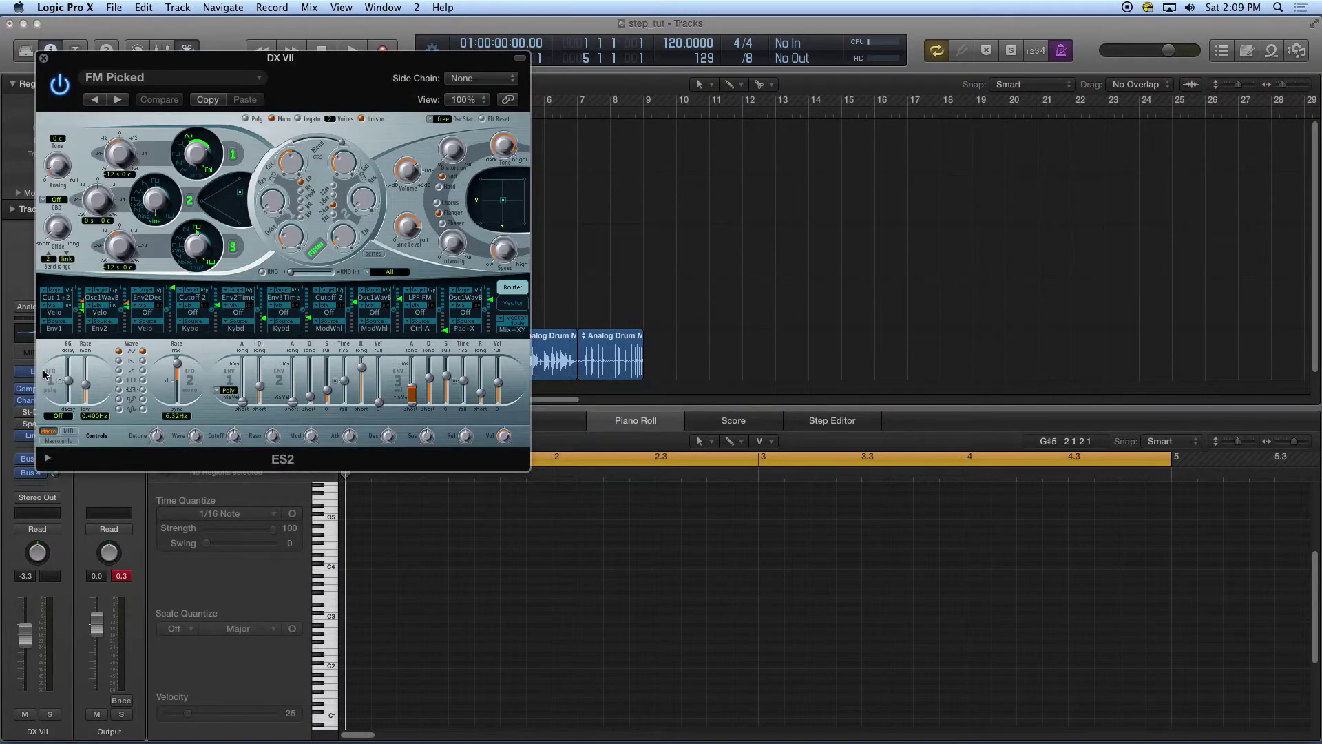
{"action": "left_click", "coordinate": [44, 59]}
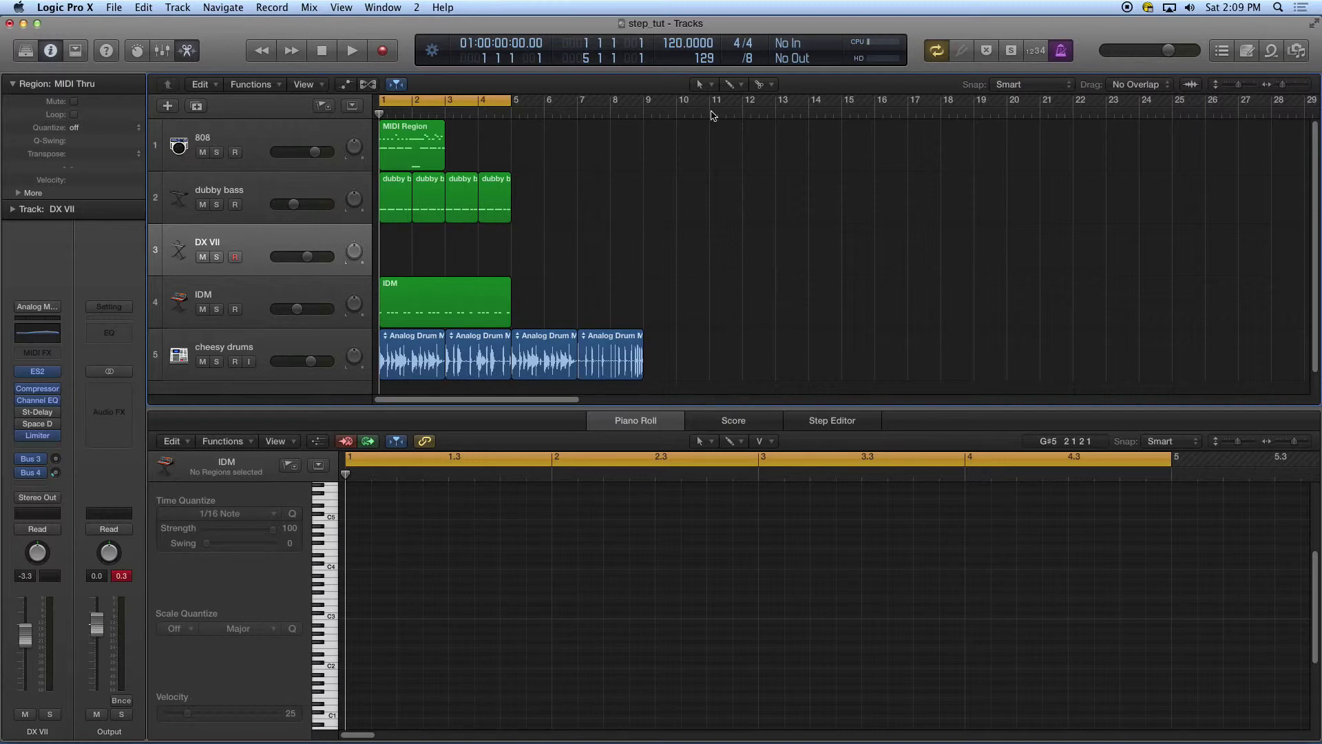
Draw an empty one-bar DX VII region at bar 1 and set the division to /16
{"action": "left_click", "coordinate": [741, 86]}
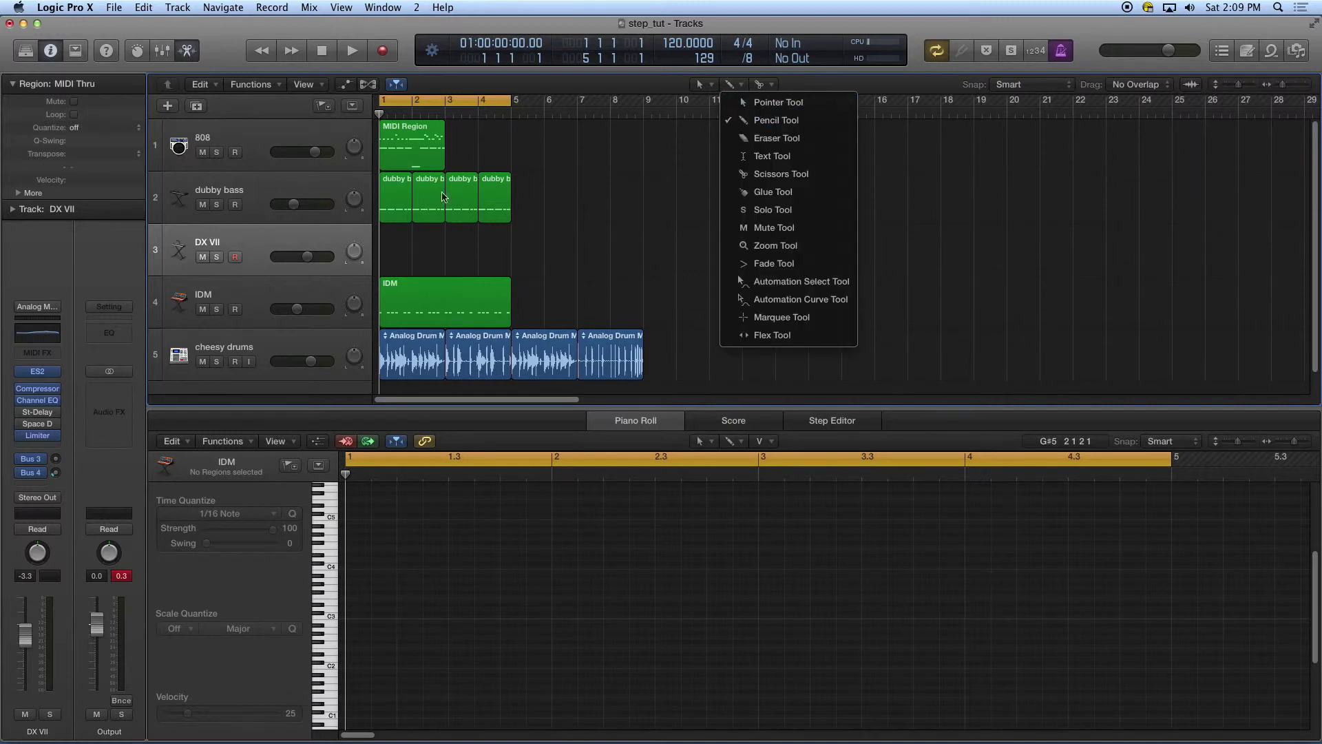
{"action": "left_click", "coordinate": [400, 246]}
{"action": "left_click", "coordinate": [402, 248]}
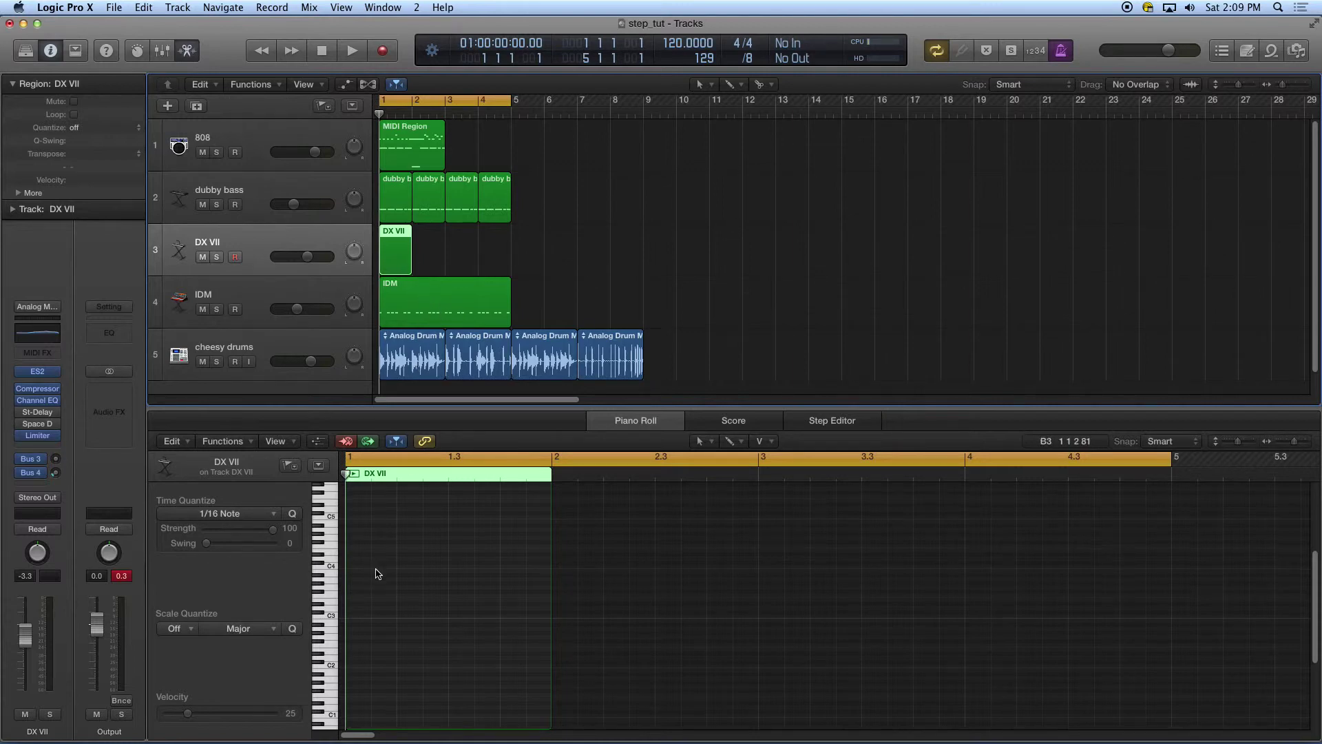
{"action": "left_click", "coordinate": [750, 60]}
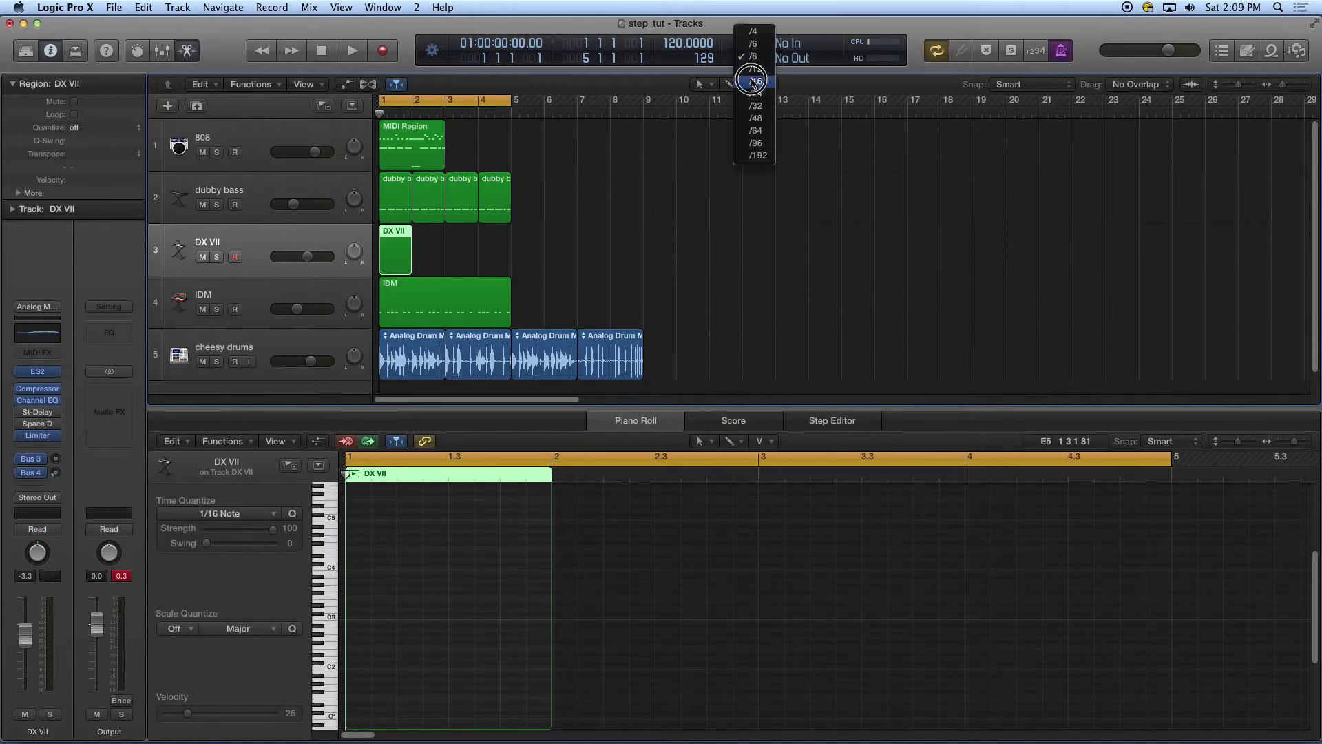
{"action": "left_click", "coordinate": [753, 81]}
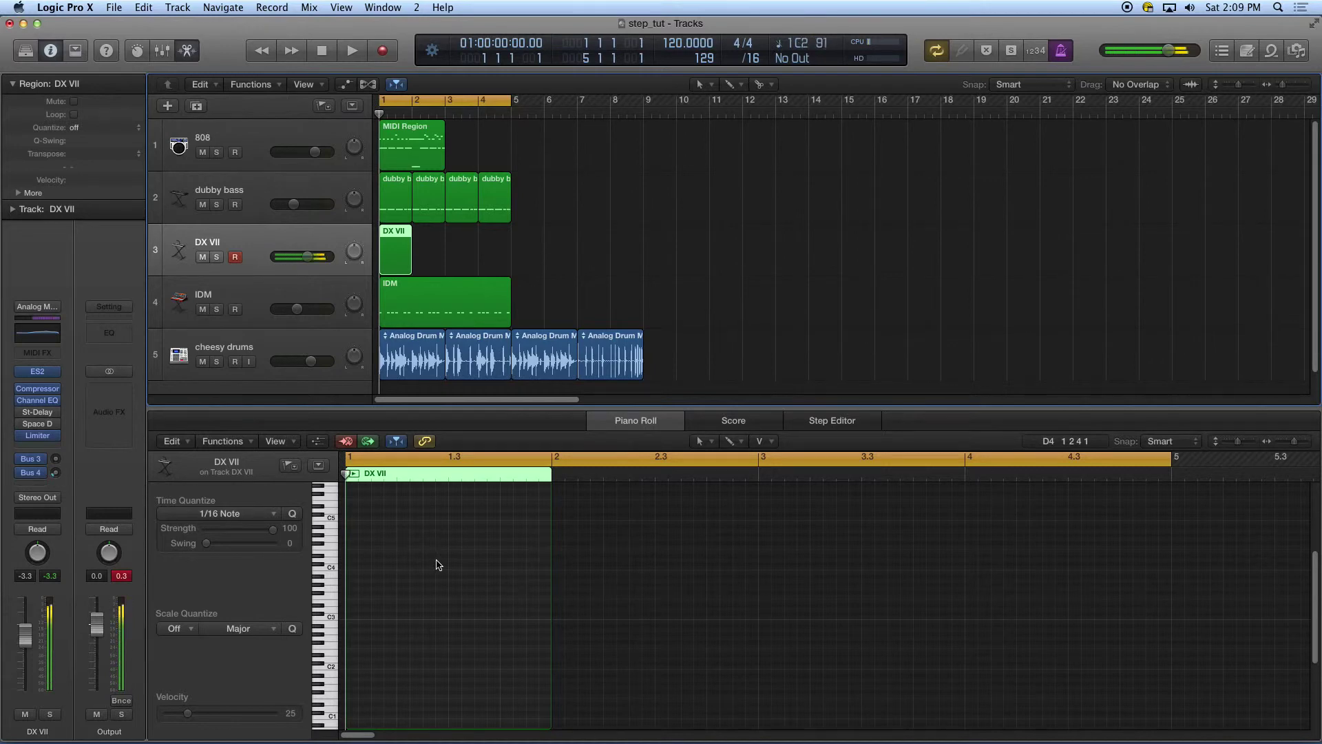
Return the playhead to the project start, select the DX VII region, and enable MIDI In step input
{"action": "left_click", "coordinate": [463, 475]}
{"action": "left_click", "coordinate": [257, 249]}
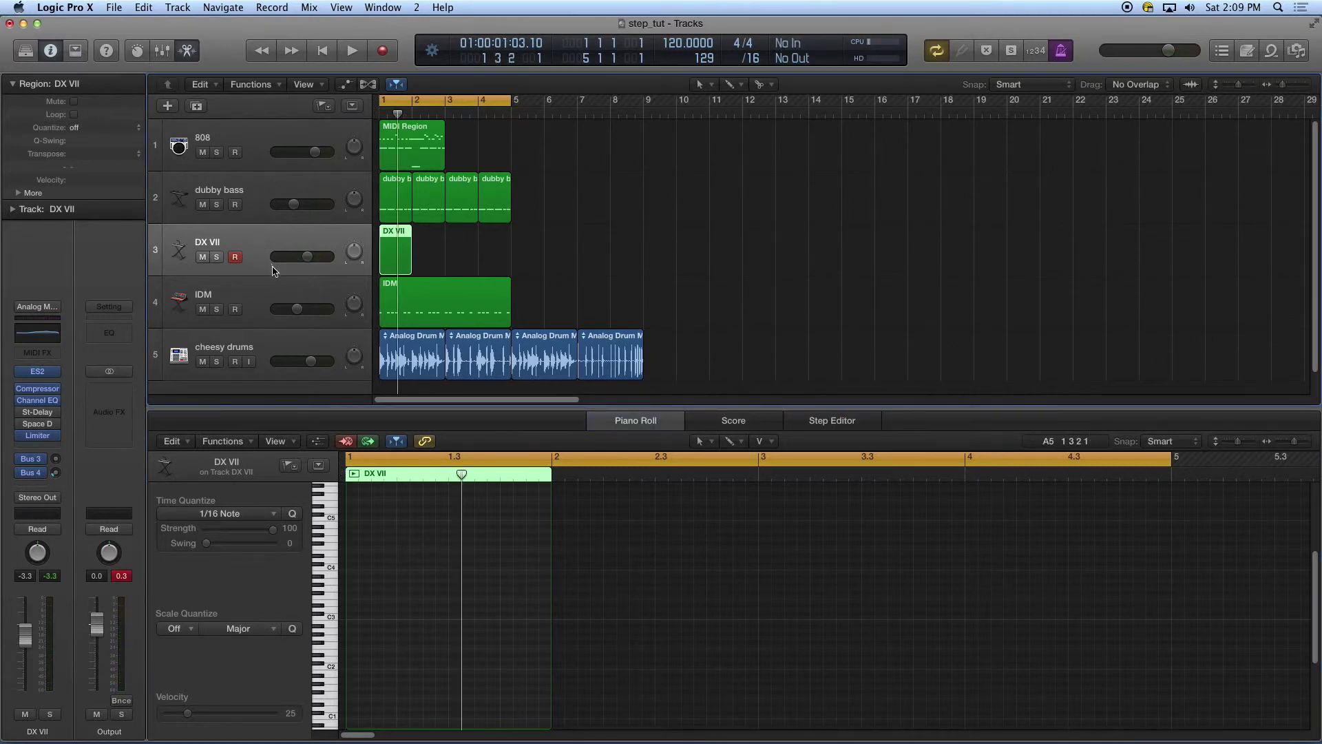
{"action": "scroll", "coordinate": [409, 551], "scroll_direction": "down", "scroll_amount": 6}
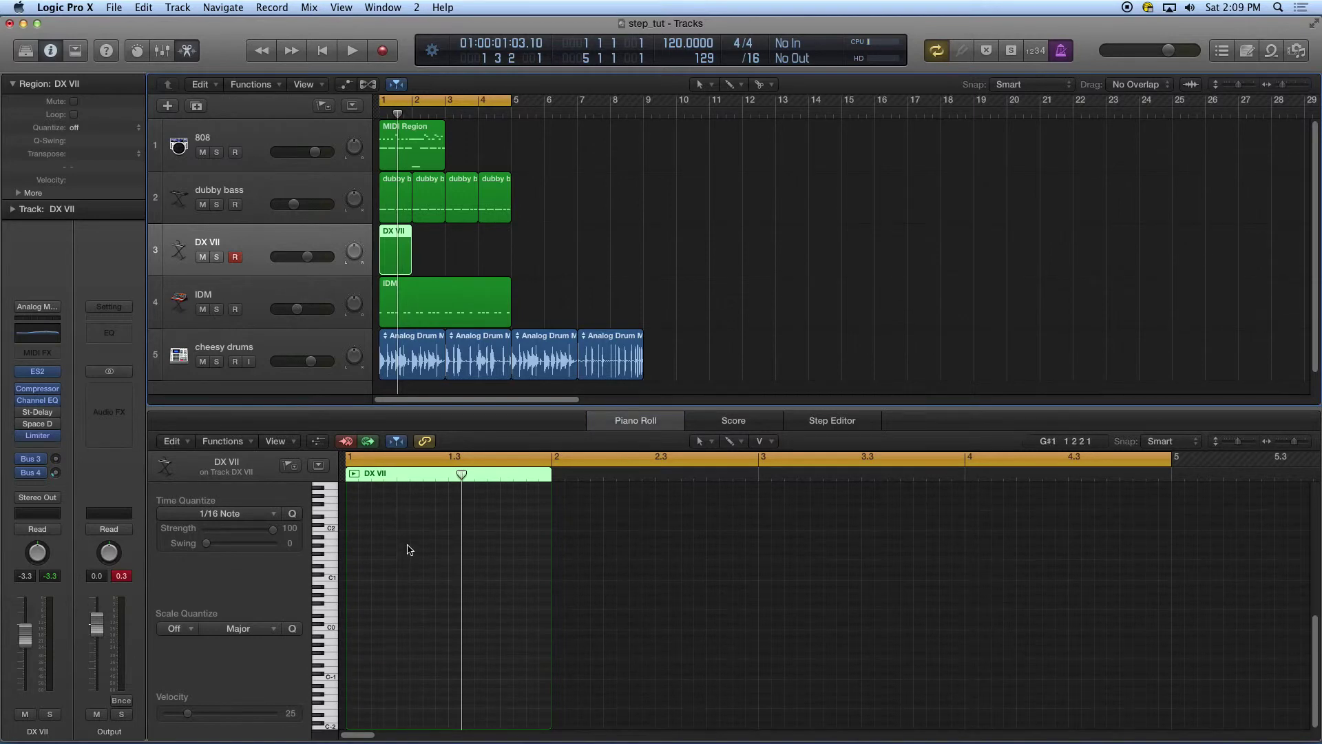
{"action": "key", "text": "Return"}
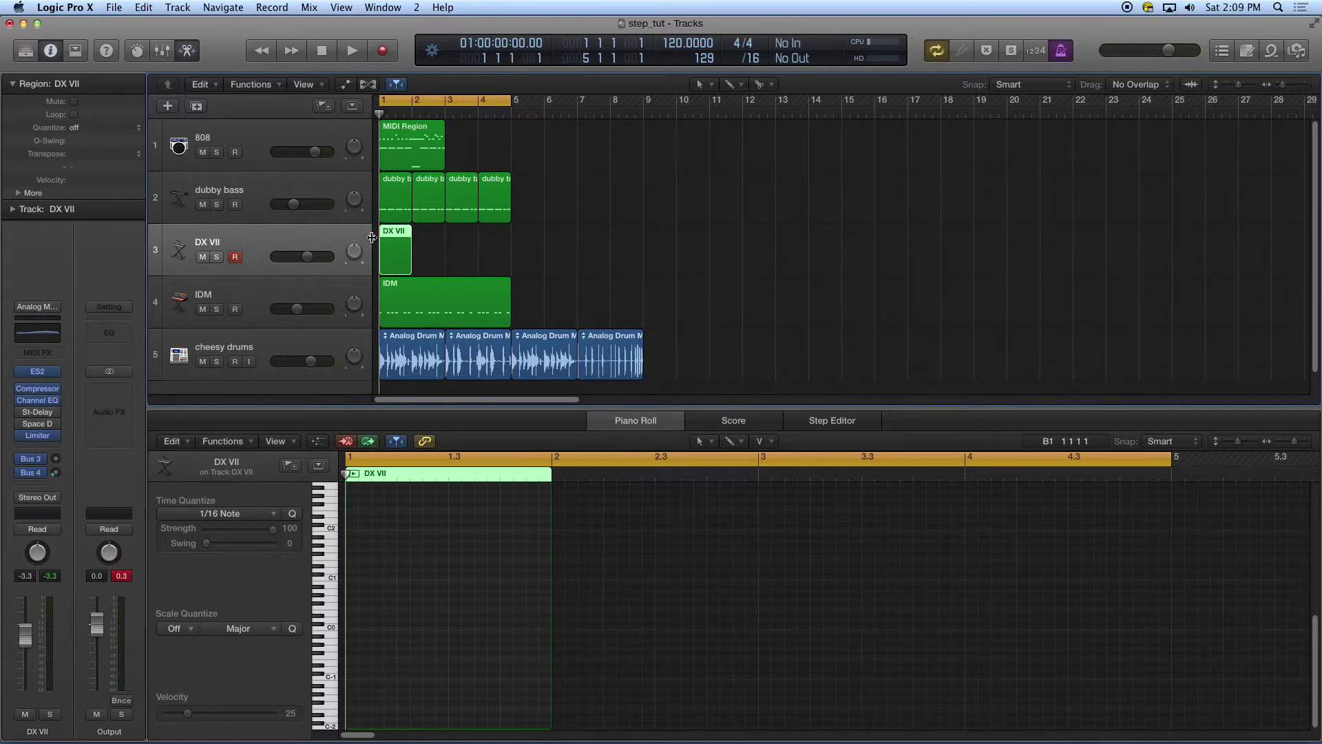
{"action": "left_click", "coordinate": [401, 237]}
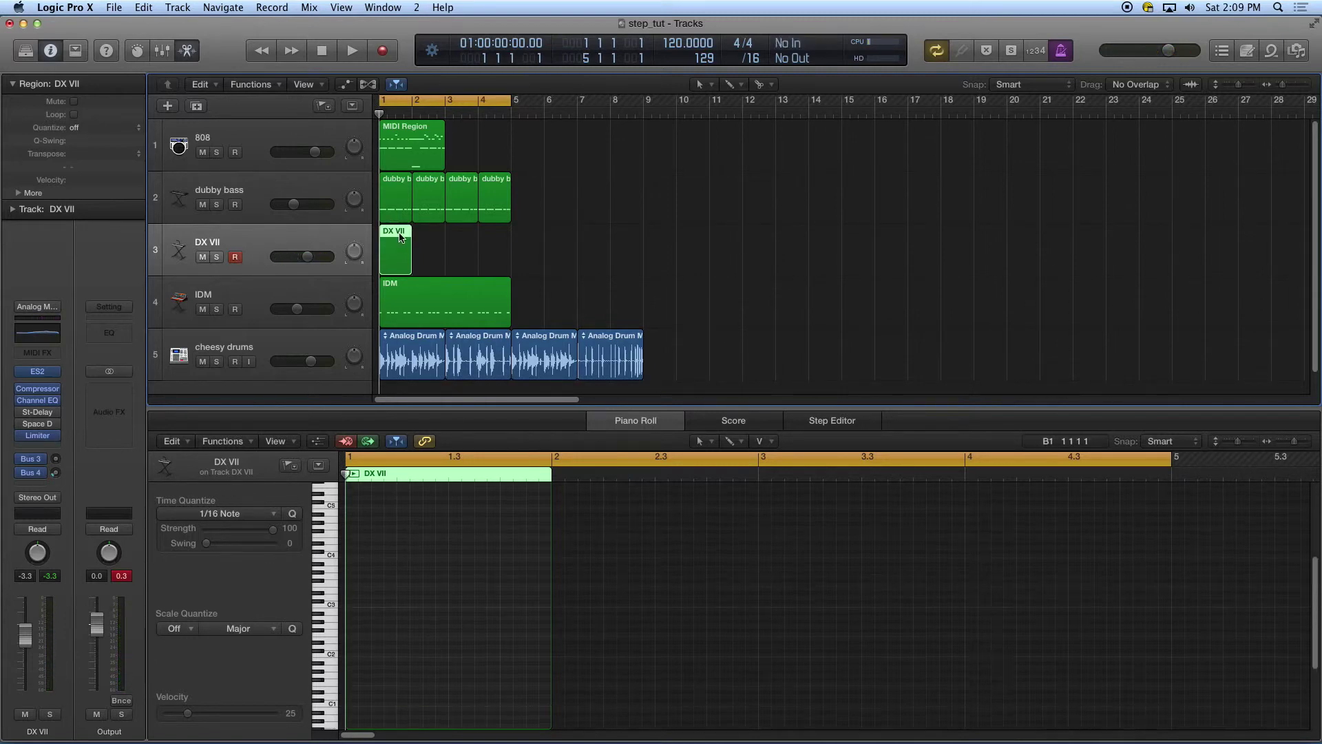
{"action": "left_click", "coordinate": [348, 445]}
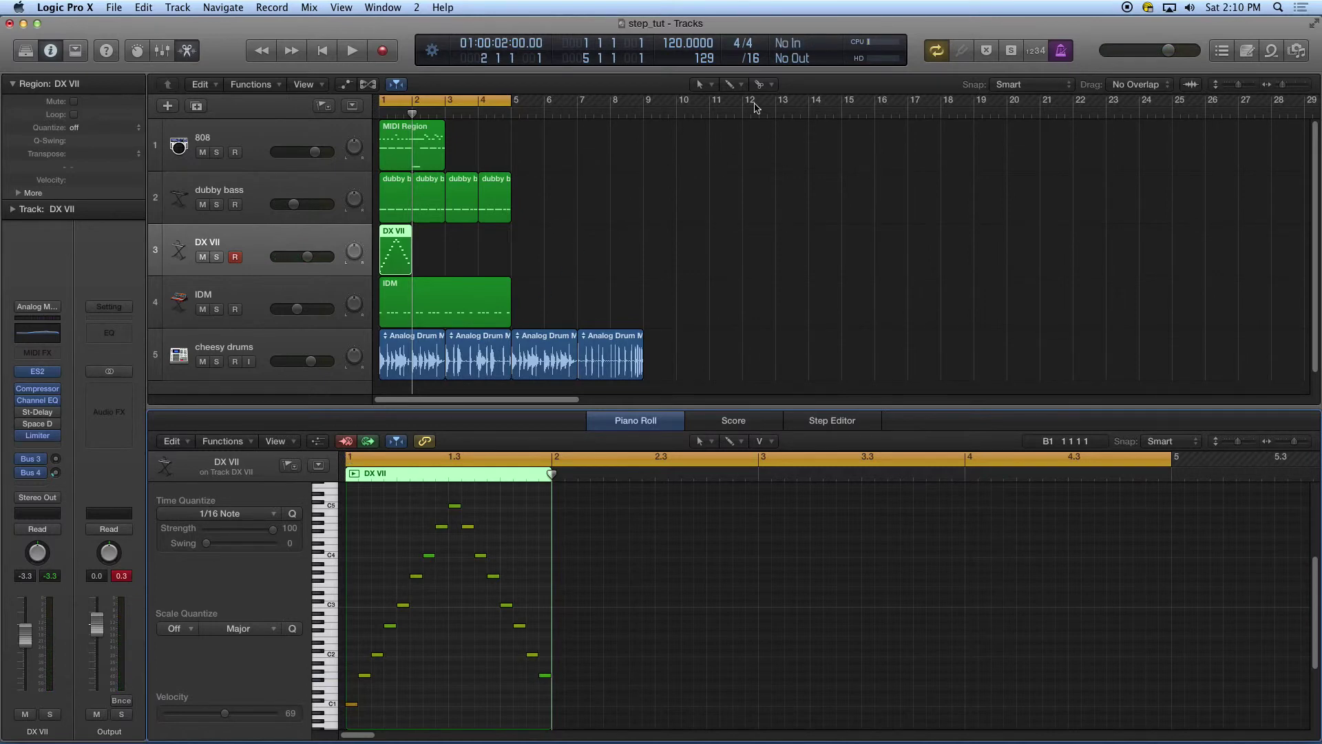
Switch the LCD note division from /16 to /32
{"action": "left_click", "coordinate": [745, 58]}
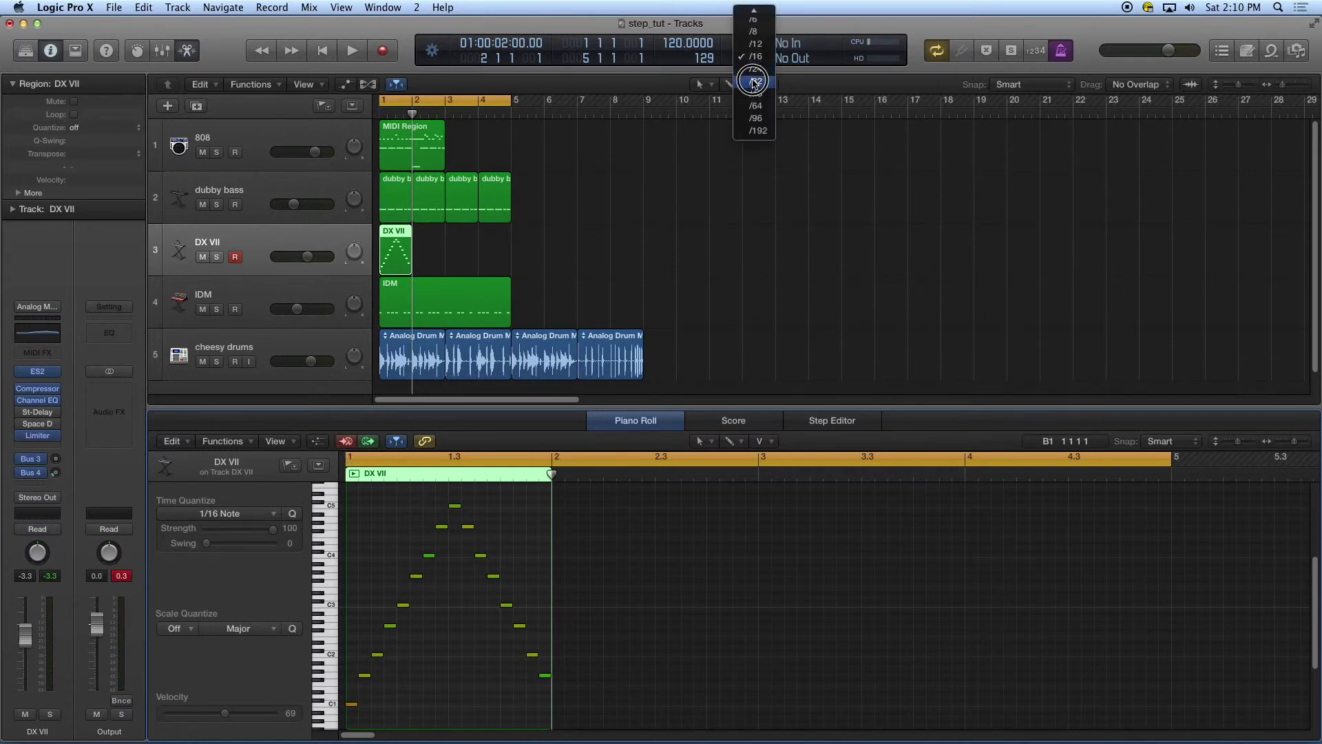
{"action": "left_click", "coordinate": [755, 81]}
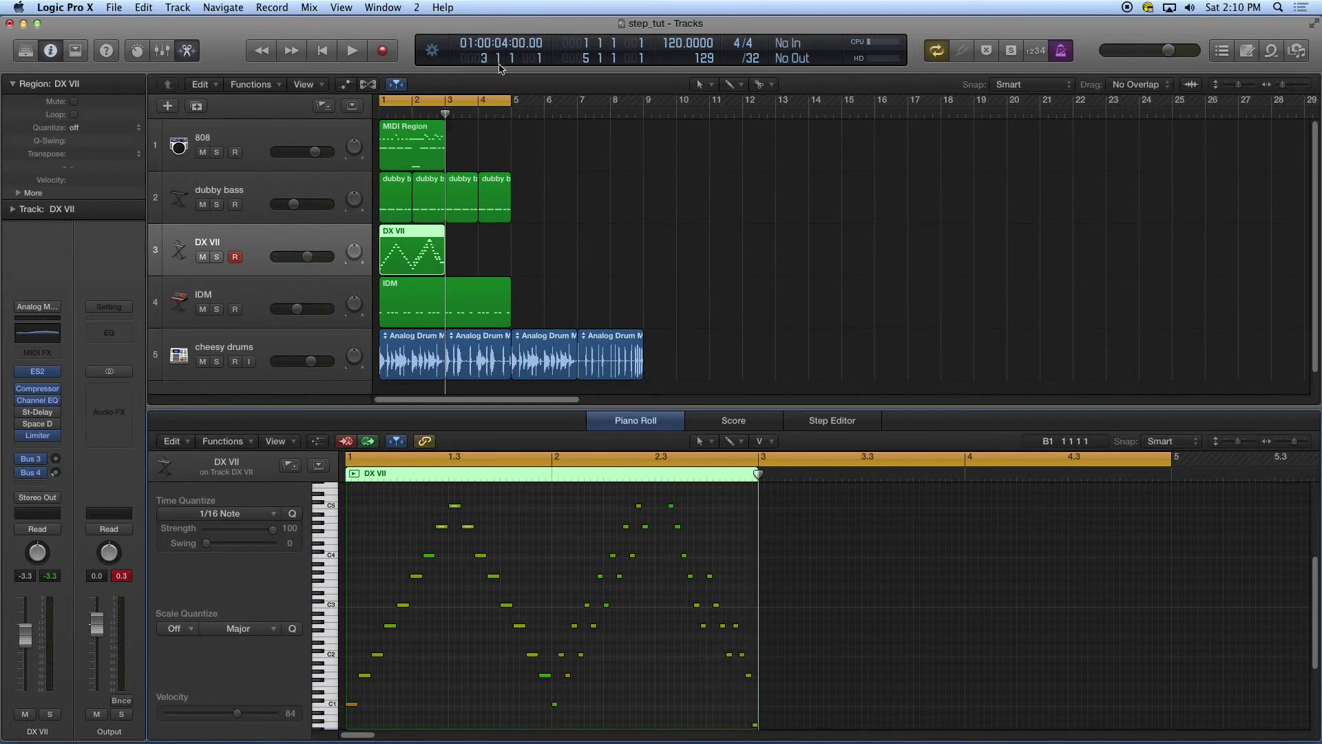
Solo DX VII, audition the arpeggio, and drag its region to start at bar 3
{"action": "left_click", "coordinate": [217, 258]}
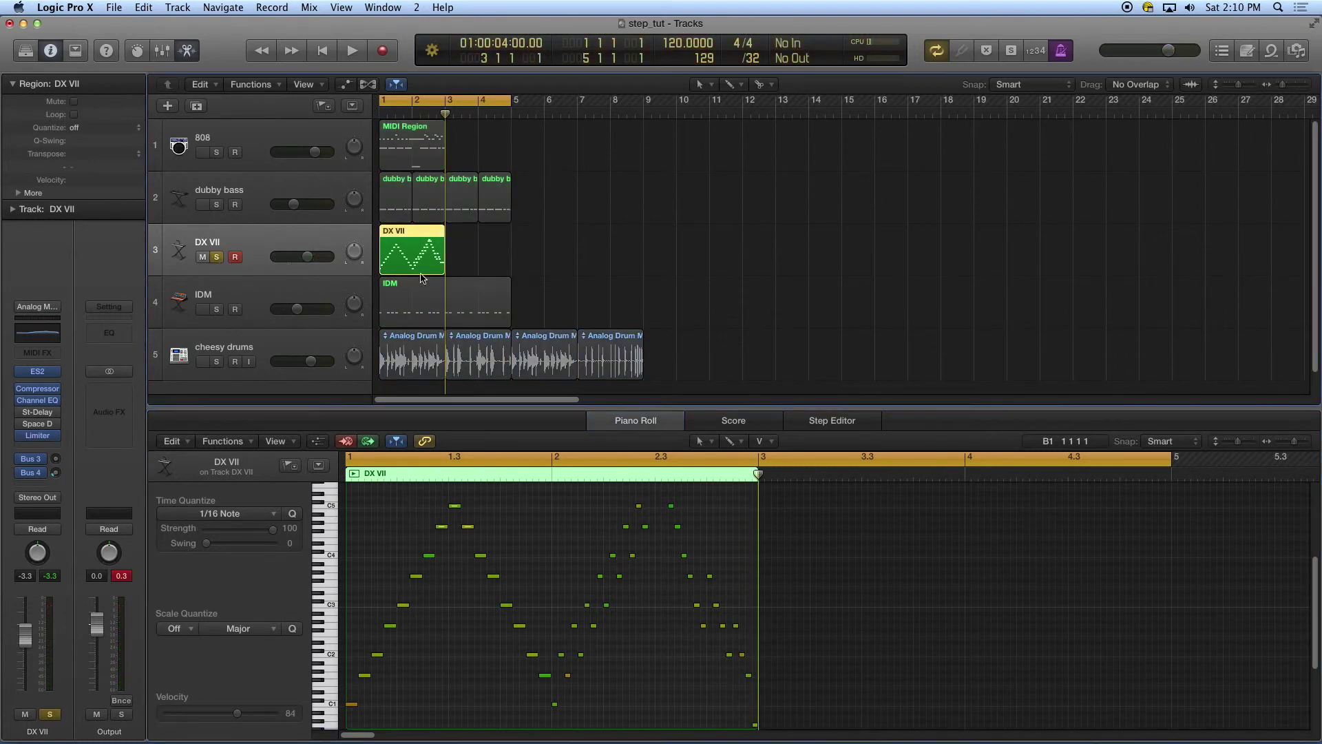
{"action": "left_click", "coordinate": [524, 255]}
{"action": "key", "text": "space"}
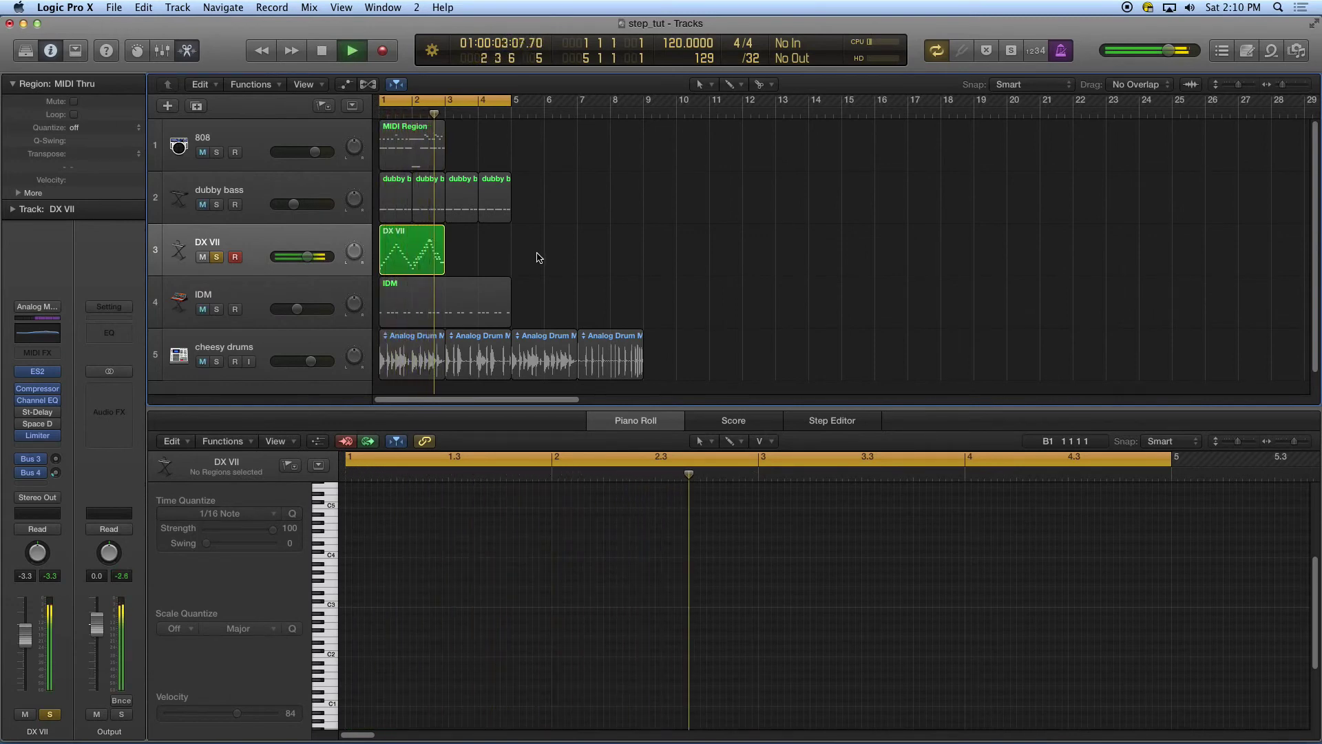
{"action": "key", "text": "space"}
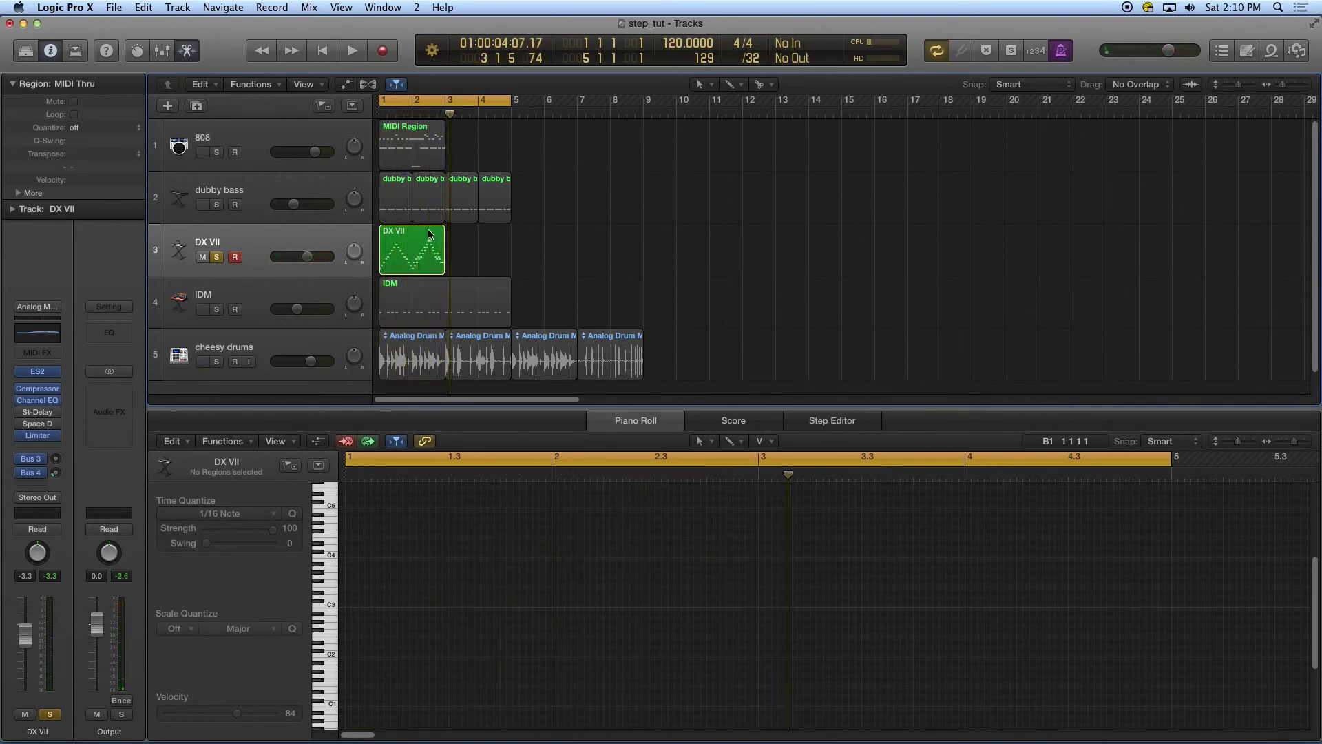
{"action": "left_click_drag", "start_coordinate": [424, 238], "coordinate": [491, 240]}
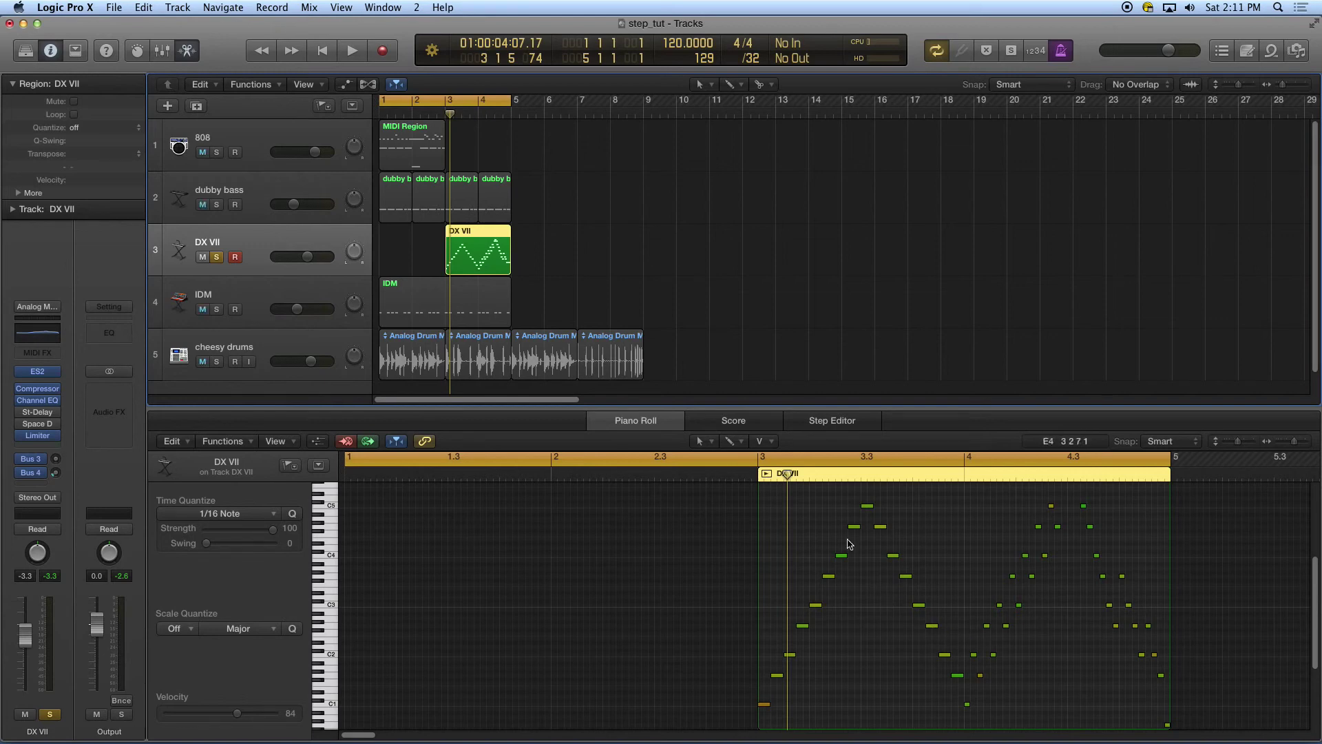
Unsolo DX VII and lower its channel fader to about -17 dB while listening to the mix
{"action": "left_click", "coordinate": [217, 259]}
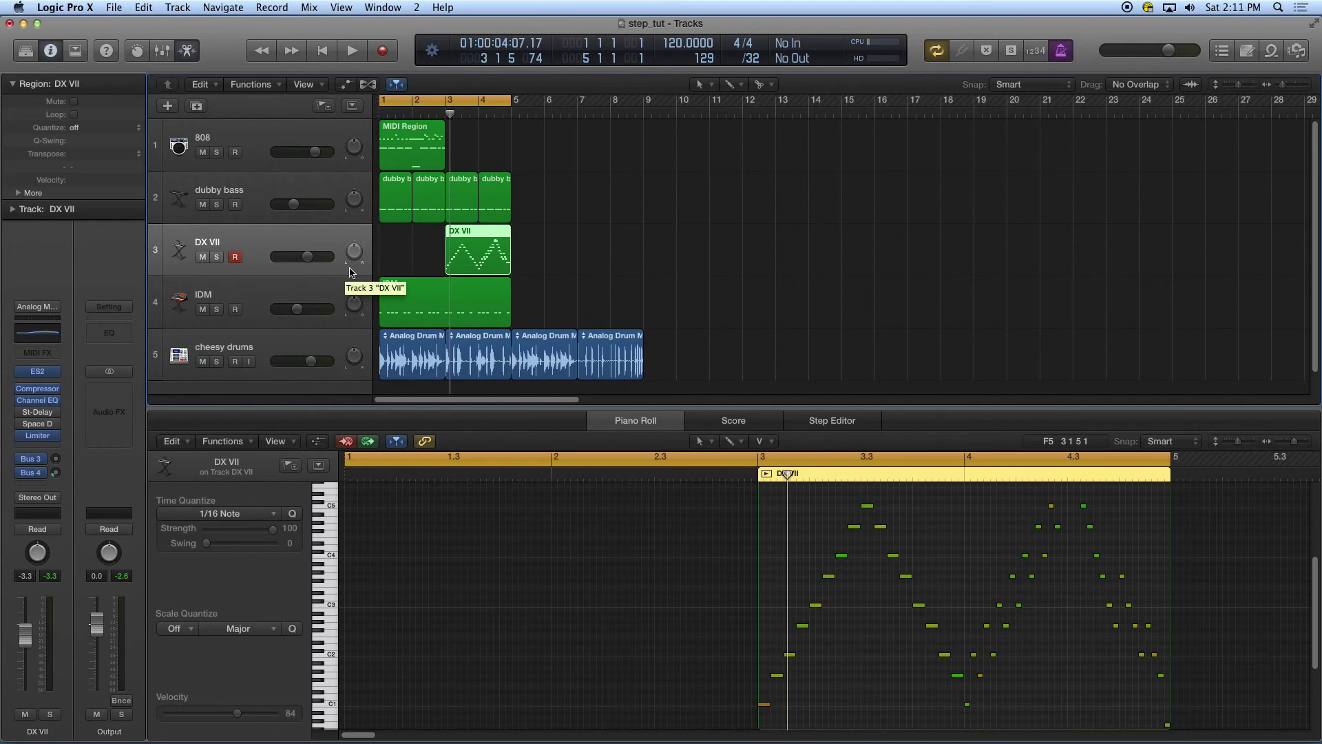
{"action": "key", "text": "space"}
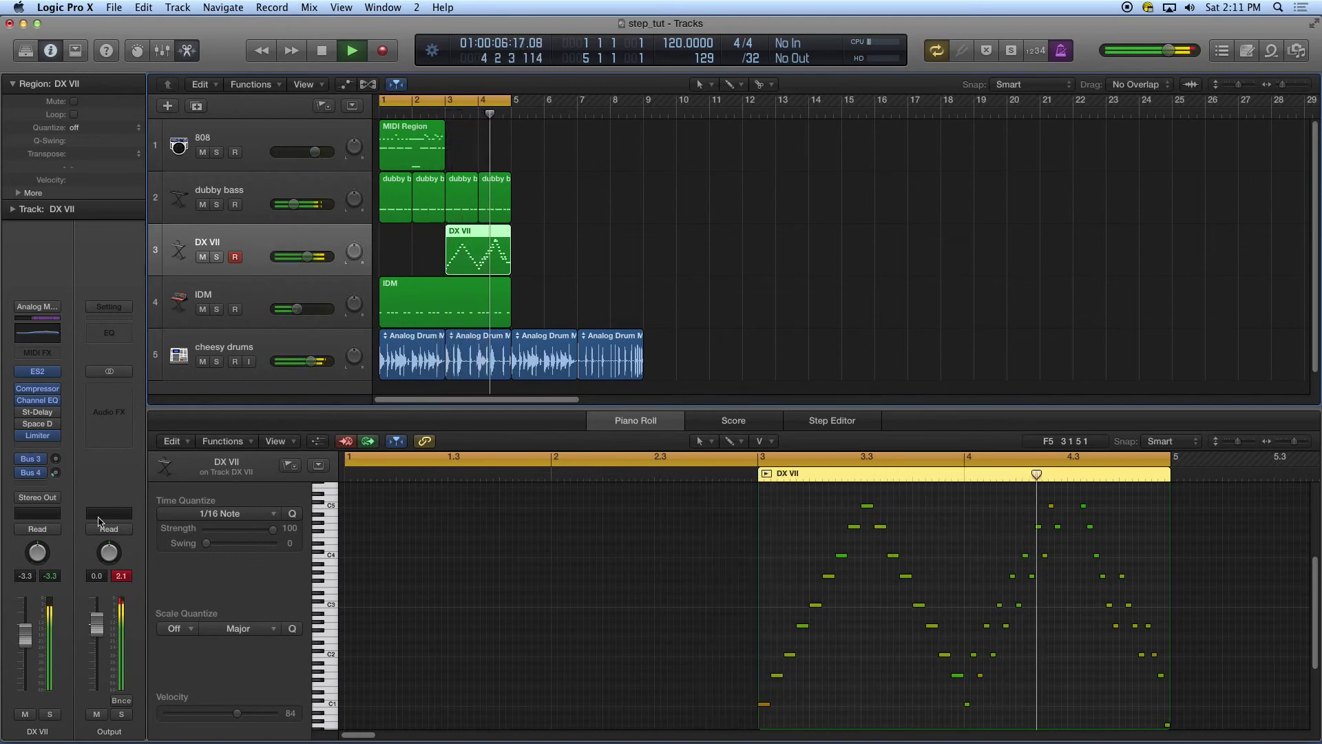
{"action": "key", "text": "space"}
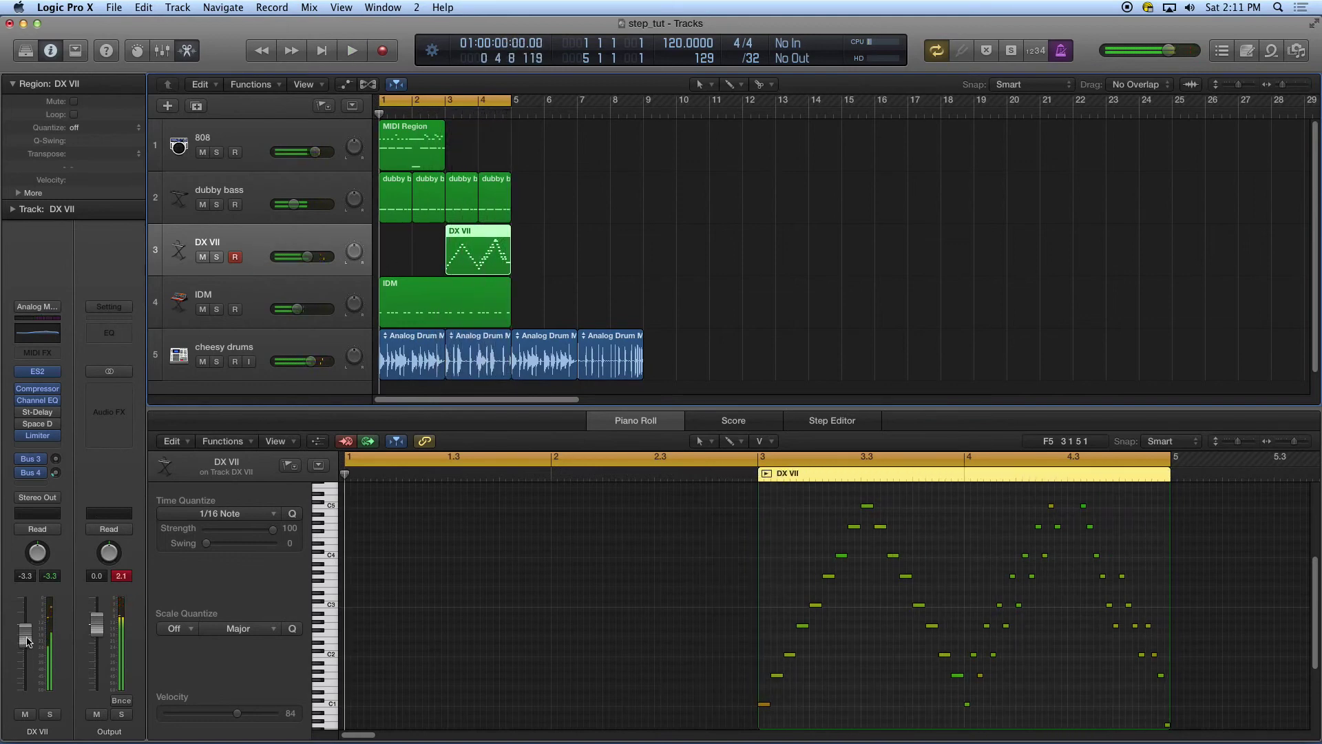
{"action": "left_click_drag", "start_coordinate": [25, 635], "coordinate": [26, 694]}
{"action": "key", "text": "space"}
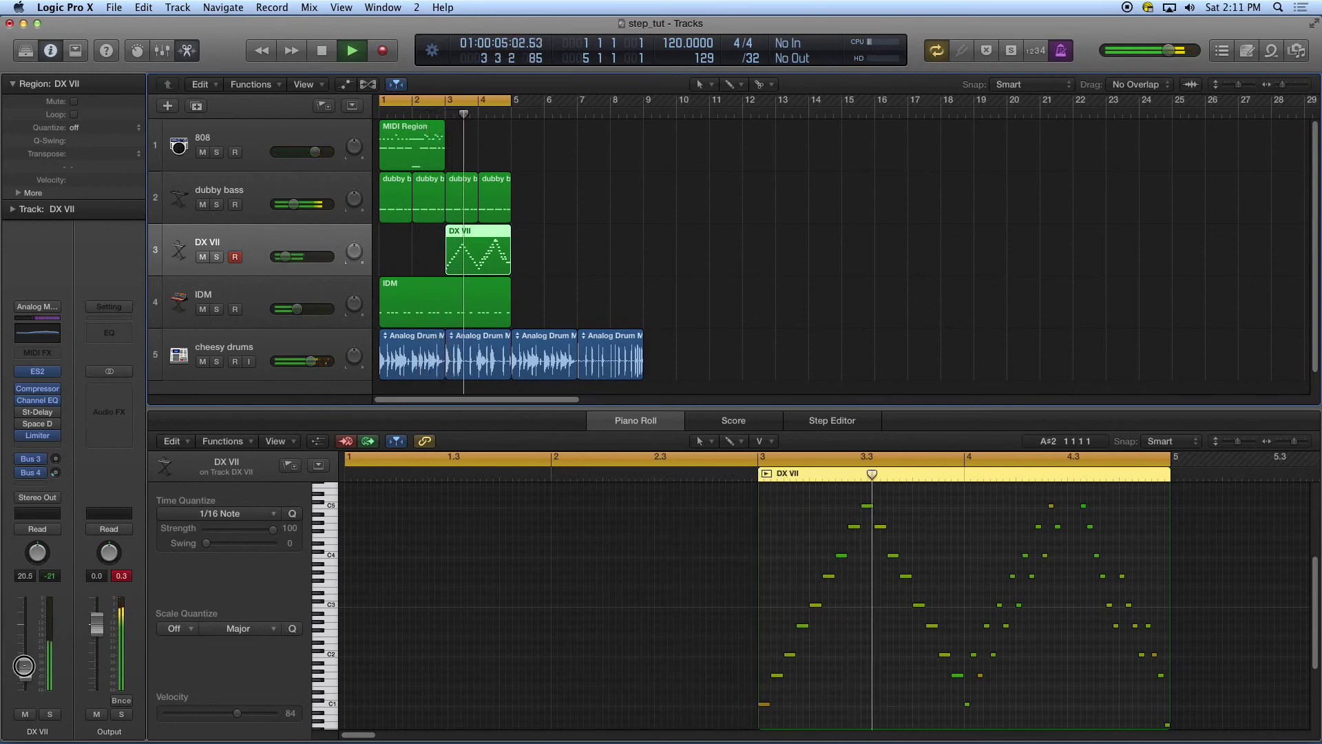
{"action": "left_click_drag", "start_coordinate": [26, 668], "coordinate": [28, 662]}
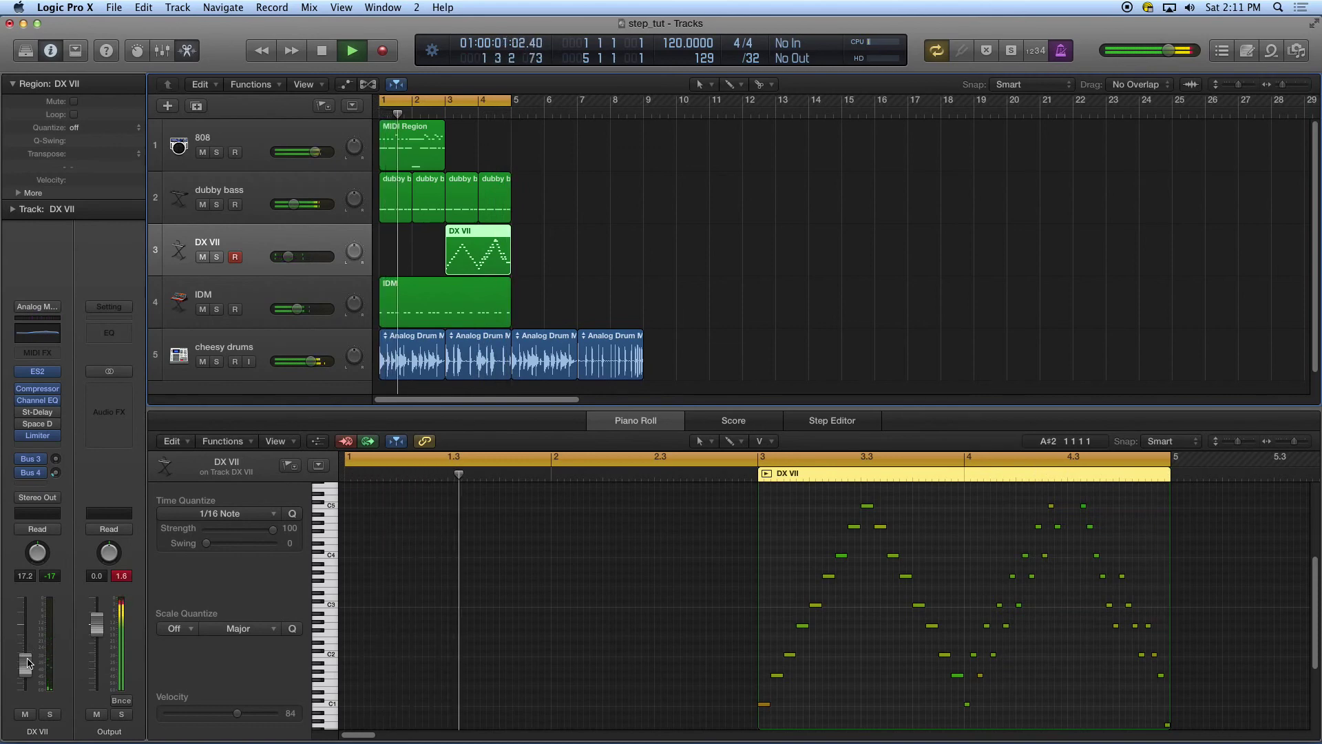
{"action": "key", "text": "space"}
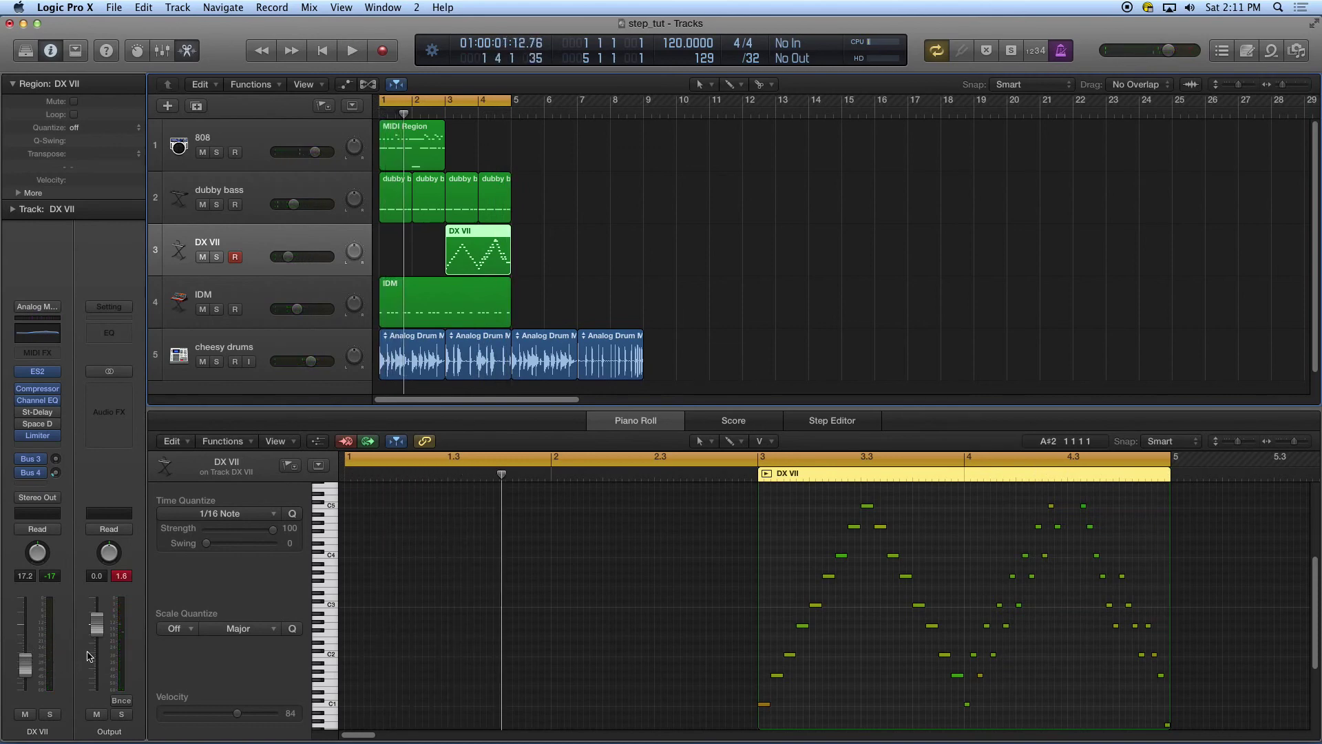